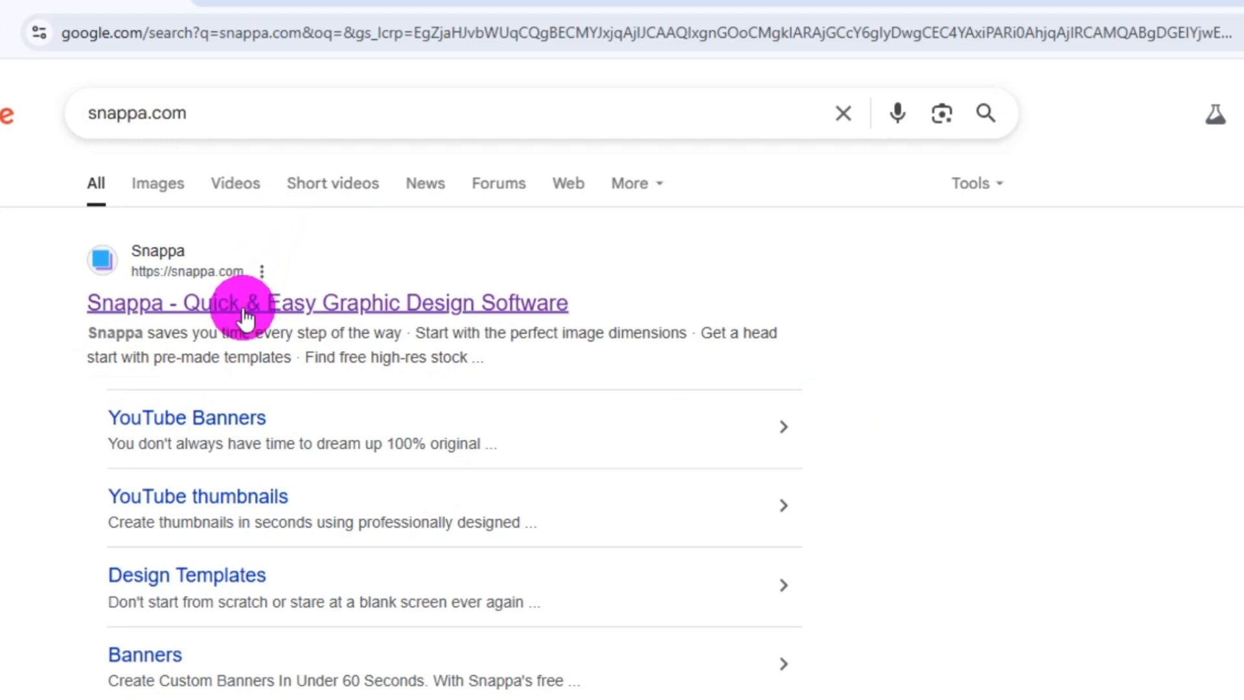
Open the Snappa website from the search results and start the free sign-up.
{"action": "left_click", "coordinate": [245, 316]}
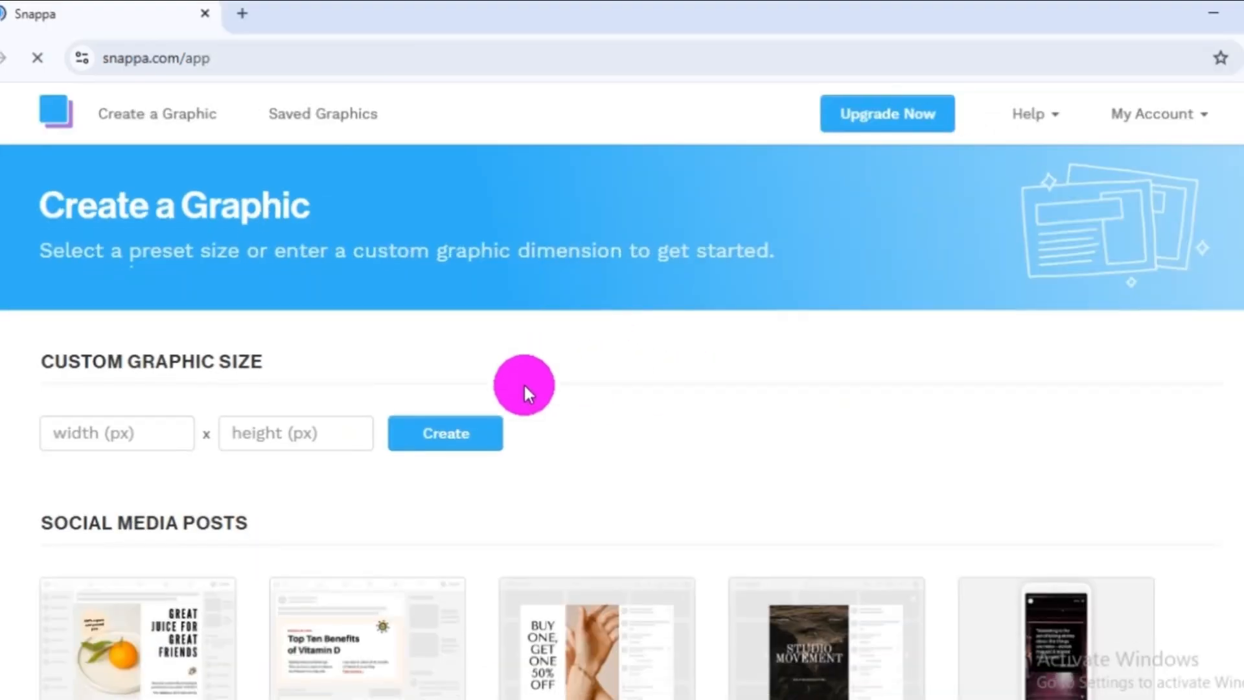
{"action": "scroll", "coordinate": [525, 389], "scroll_direction": "down", "scroll_amount": 5}
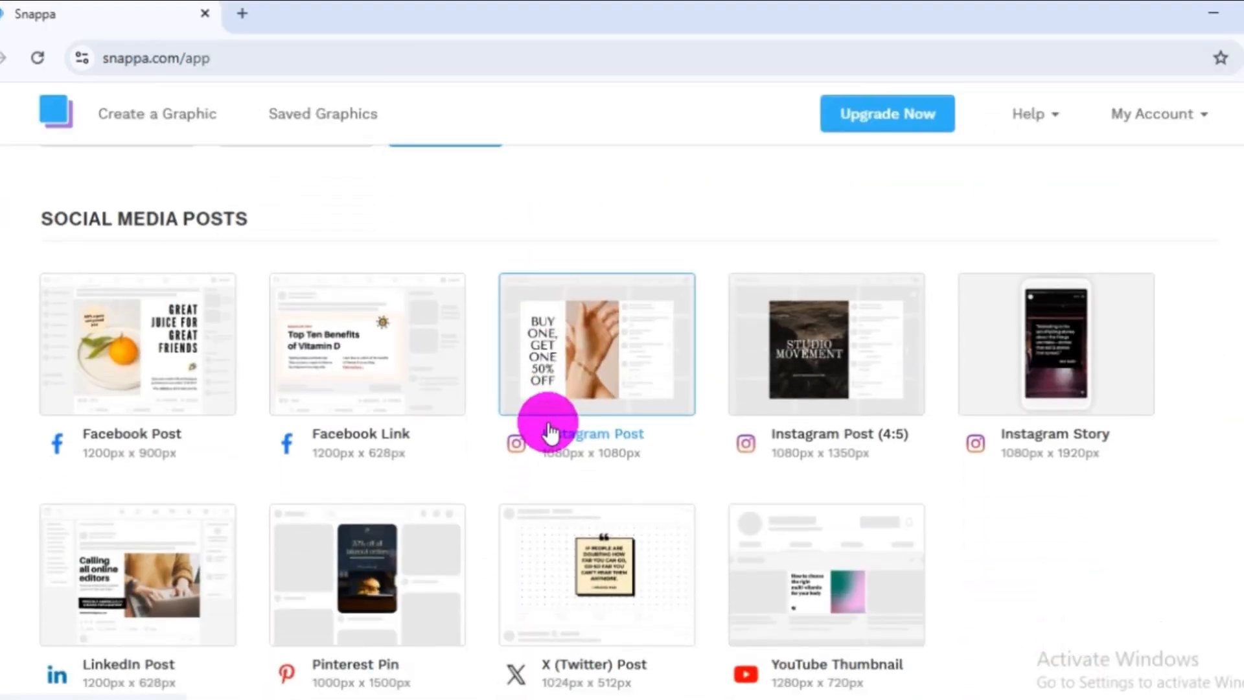
{"action": "scroll", "coordinate": [547, 425], "scroll_direction": "up", "scroll_amount": 5}
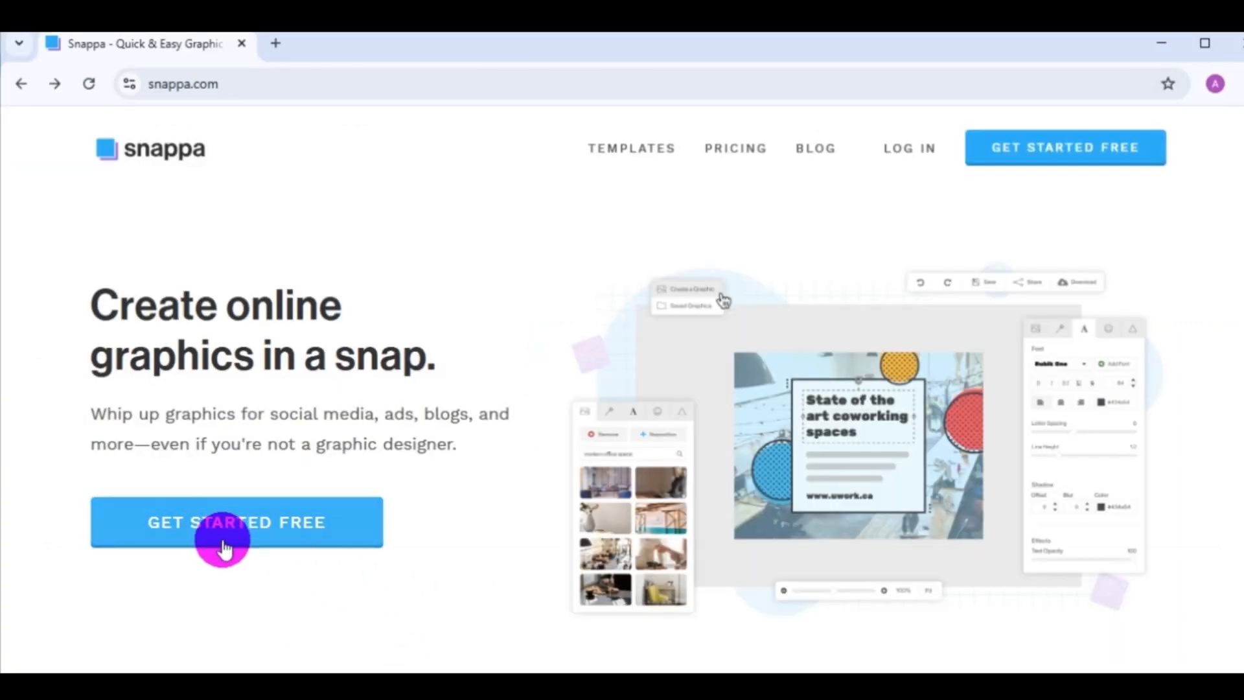
{"action": "left_click", "coordinate": [227, 541]}
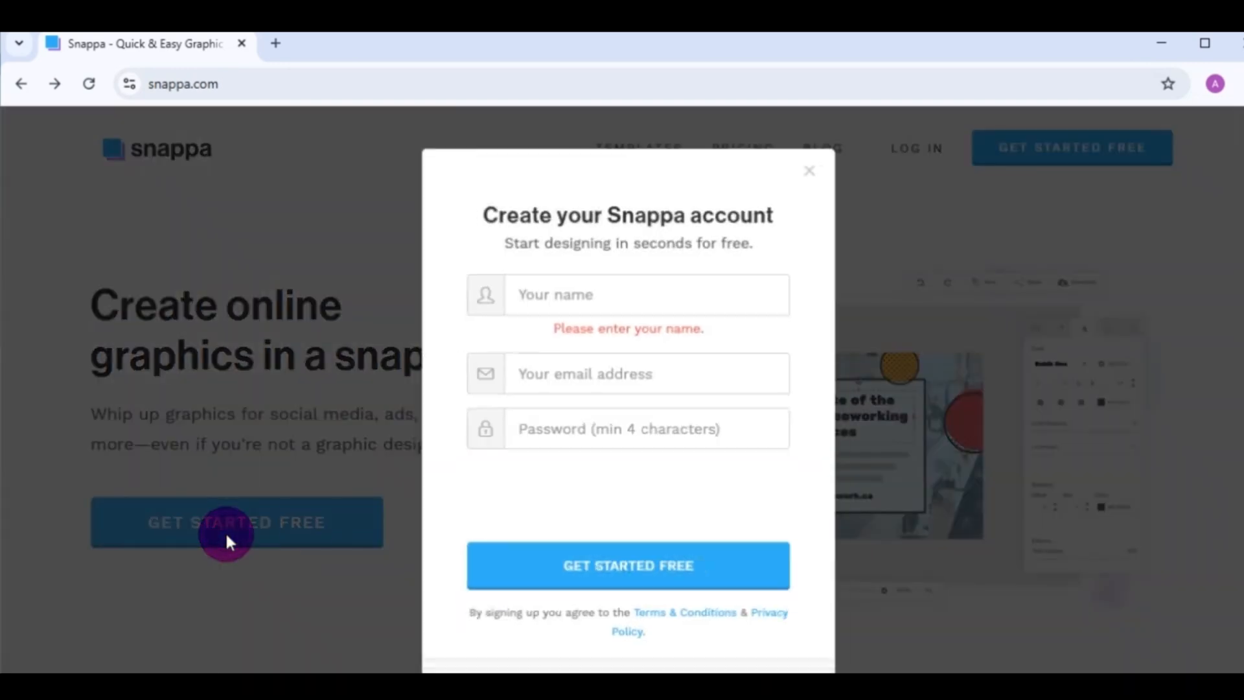
Fill in the name, e-mail address and account password, complete the bridge image verification, and create the free account.
{"action": "left_click", "coordinate": [573, 301]}
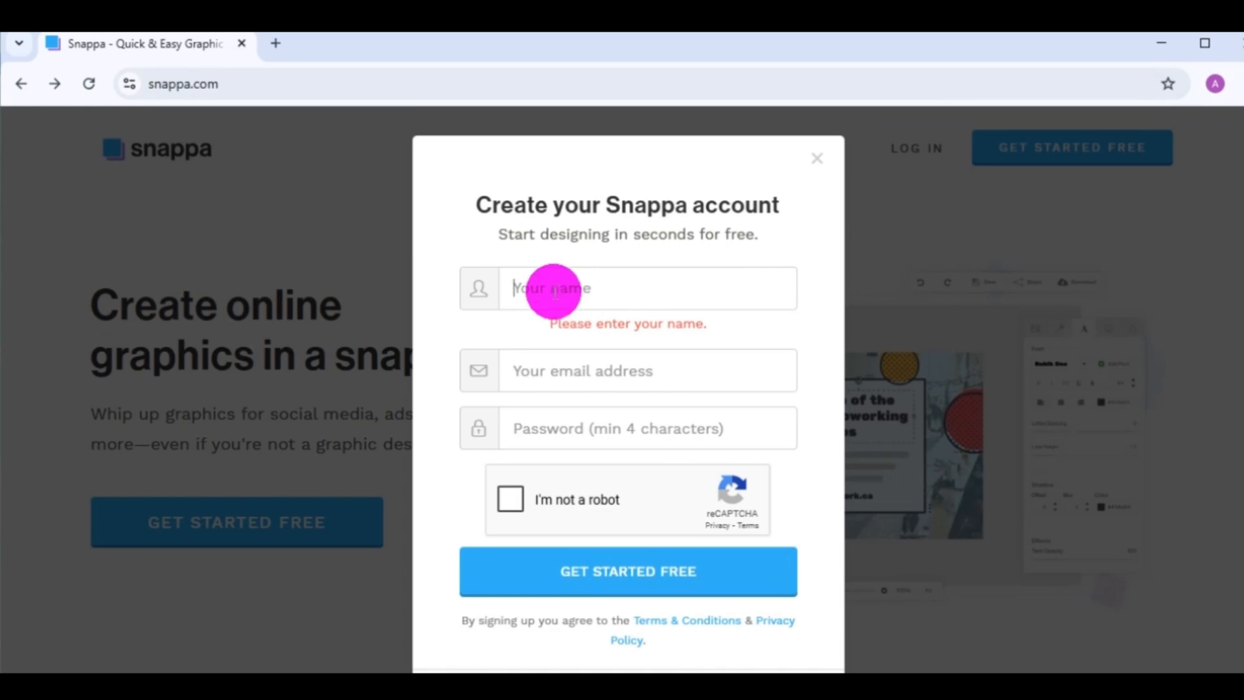
{"action": "left_click", "coordinate": [555, 293]}
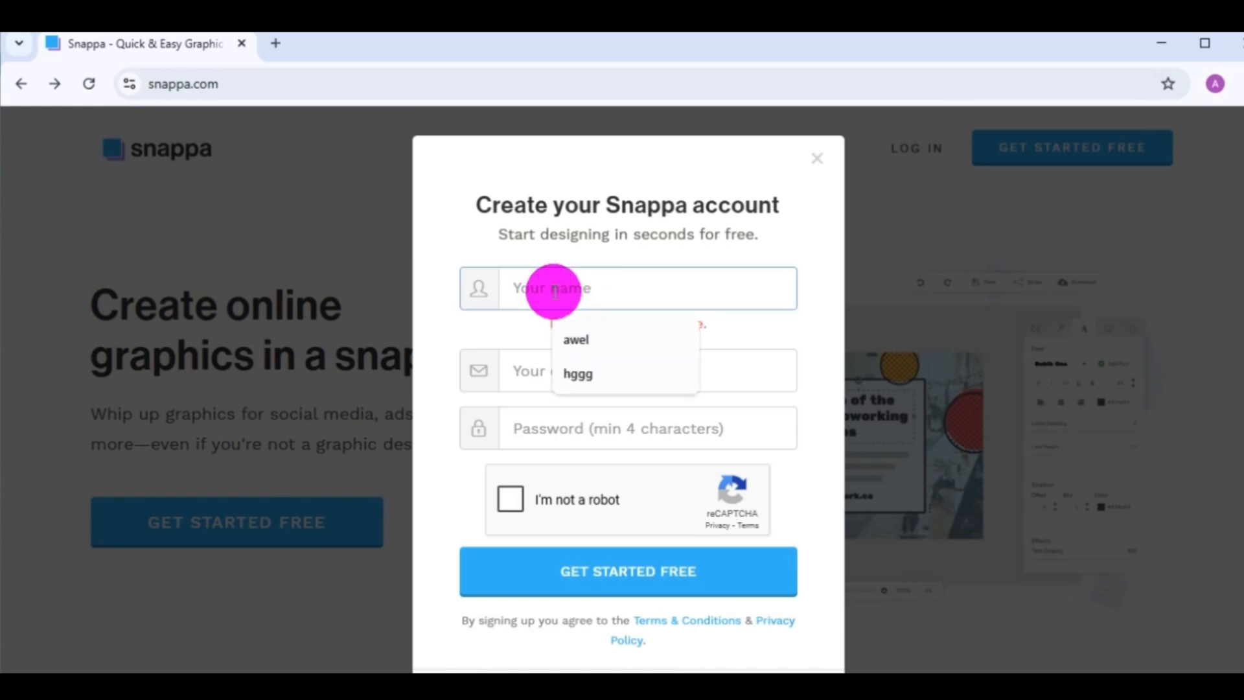
{"action": "type", "text": "aw"}
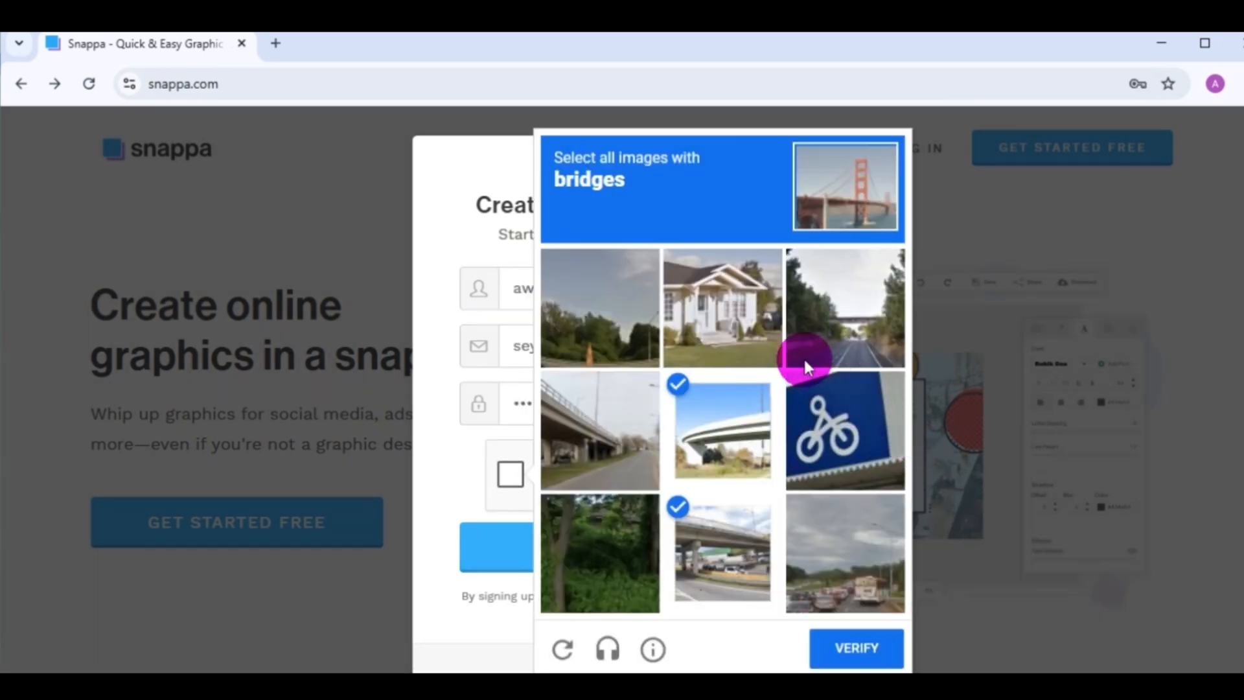
{"action": "left_click", "coordinate": [842, 317]}
{"action": "left_click", "coordinate": [855, 642]}
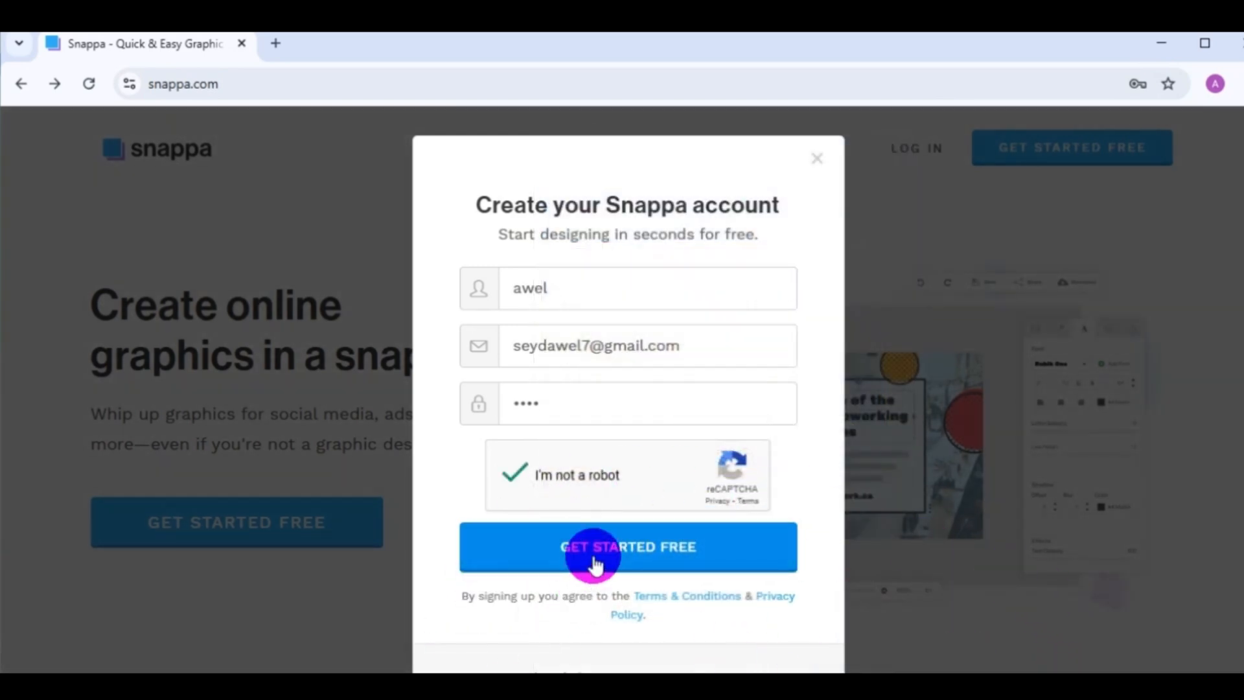
{"action": "left_click", "coordinate": [592, 553]}
Look through the custom size option and the preset sizes for social media posts.
{"action": "scroll", "coordinate": [528, 522], "scroll_direction": "down", "scroll_amount": 3}
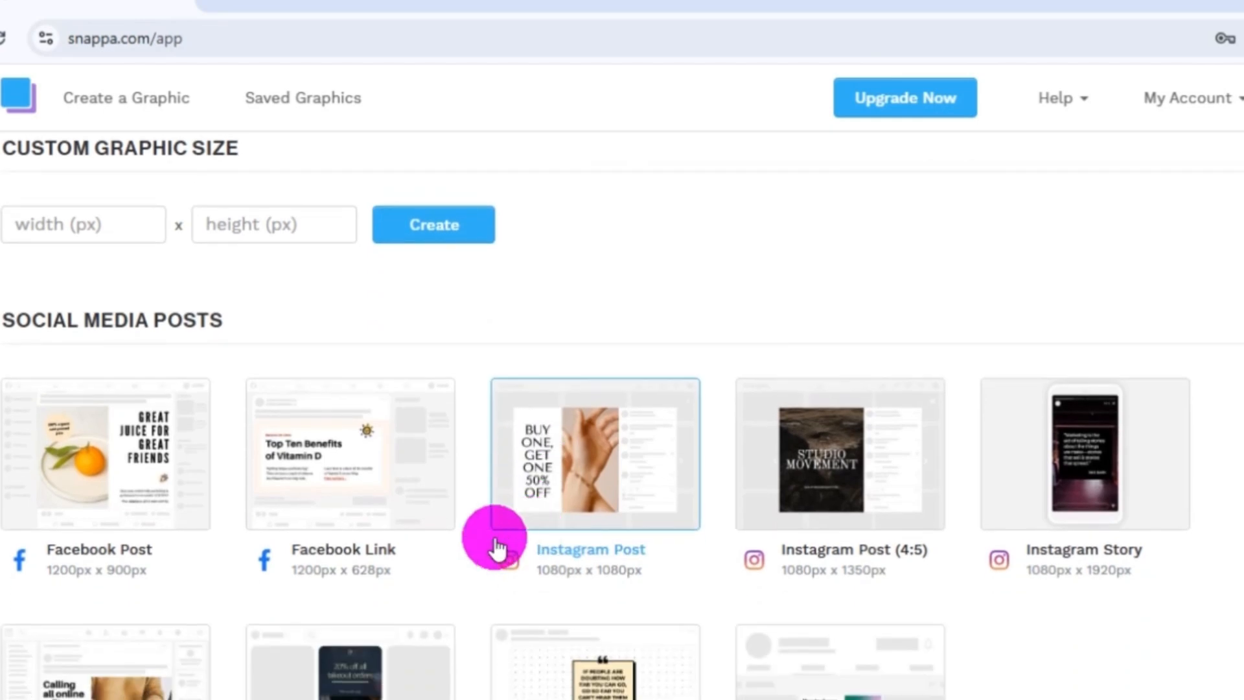
{"action": "scroll", "coordinate": [333, 583], "scroll_direction": "down", "scroll_amount": 5}
{"action": "scroll", "coordinate": [644, 486], "scroll_direction": "up", "scroll_amount": 3}
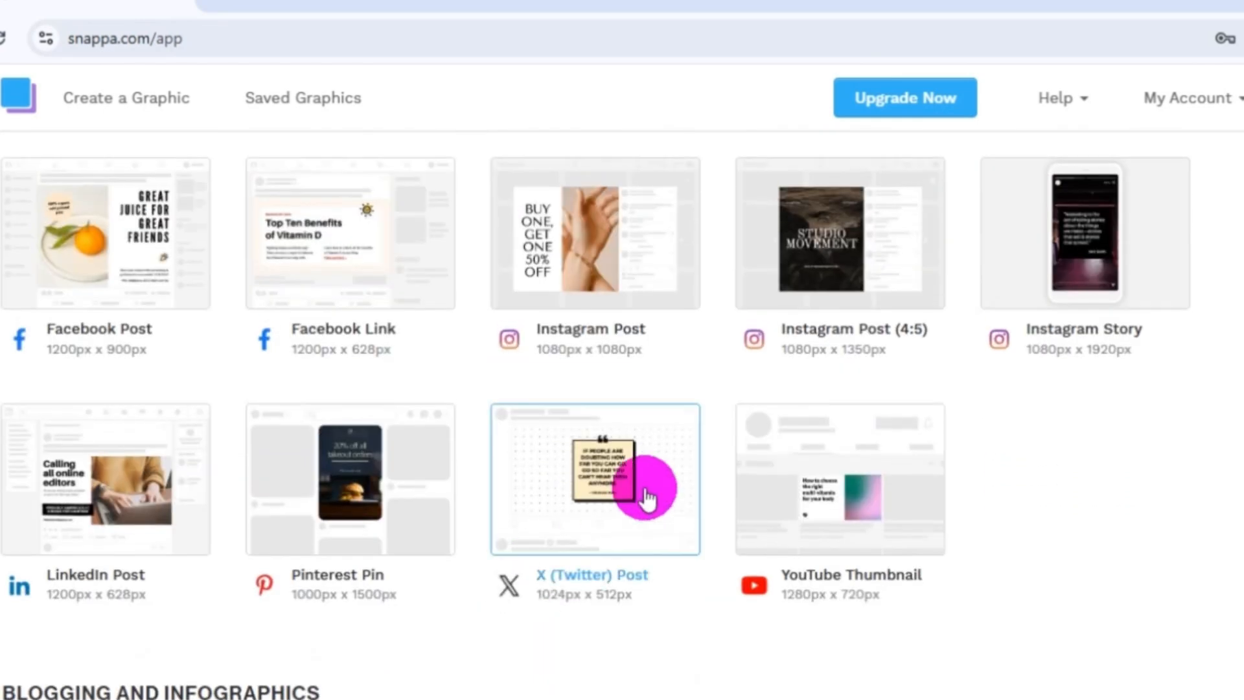
{"action": "scroll", "coordinate": [1194, 530], "scroll_direction": "up", "scroll_amount": 5}
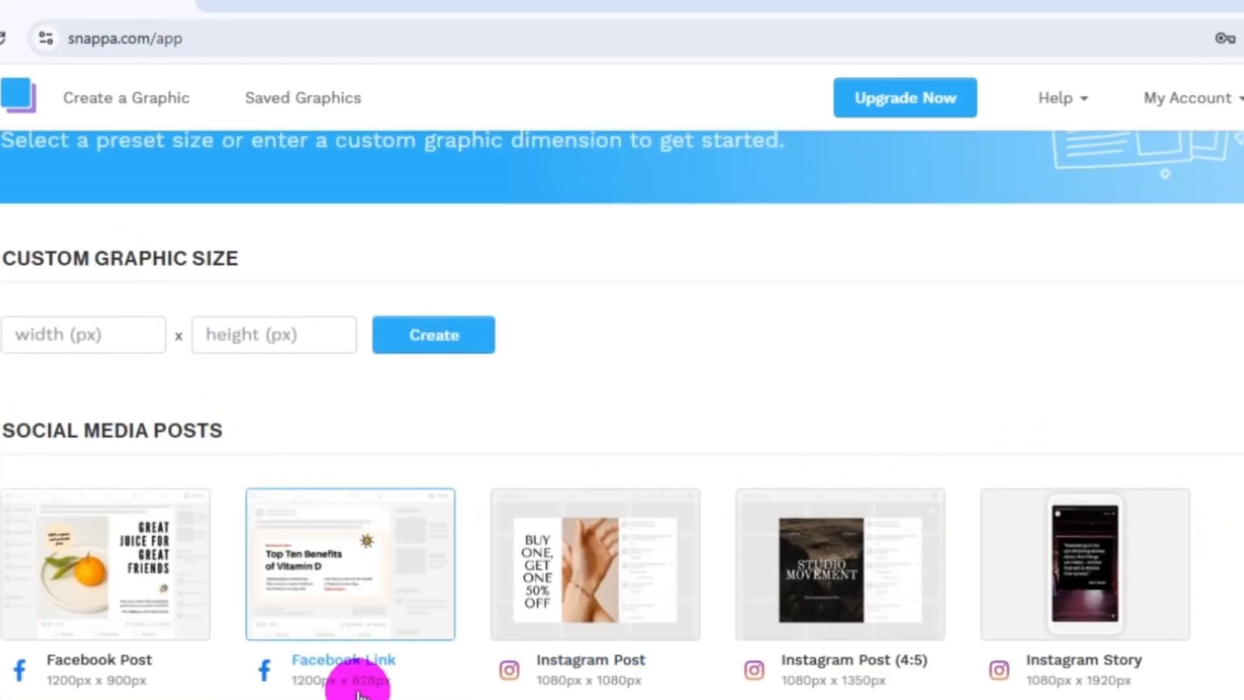
{"action": "scroll", "coordinate": [484, 546], "scroll_direction": "up", "scroll_amount": 2}
{"action": "scroll", "coordinate": [478, 486], "scroll_direction": "down", "scroll_amount": 2}
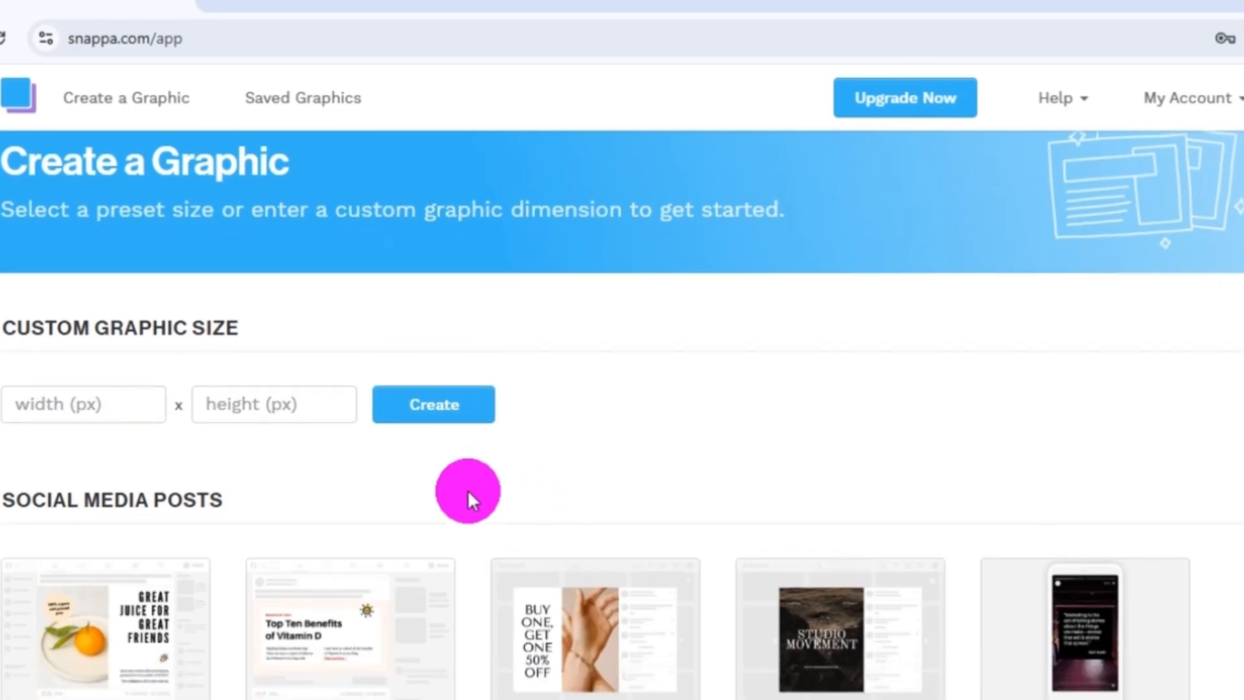
{"action": "scroll", "coordinate": [468, 489], "scroll_direction": "down", "scroll_amount": 2}
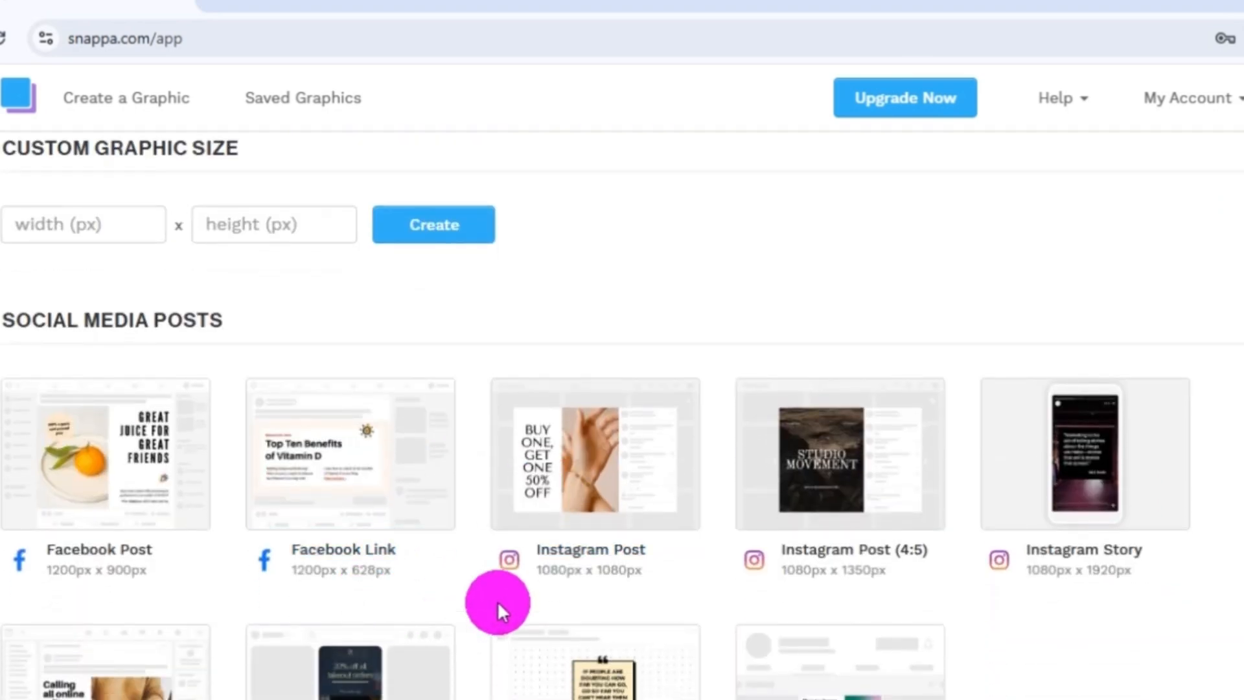
{"action": "scroll", "coordinate": [458, 458], "scroll_direction": "down", "scroll_amount": 5}
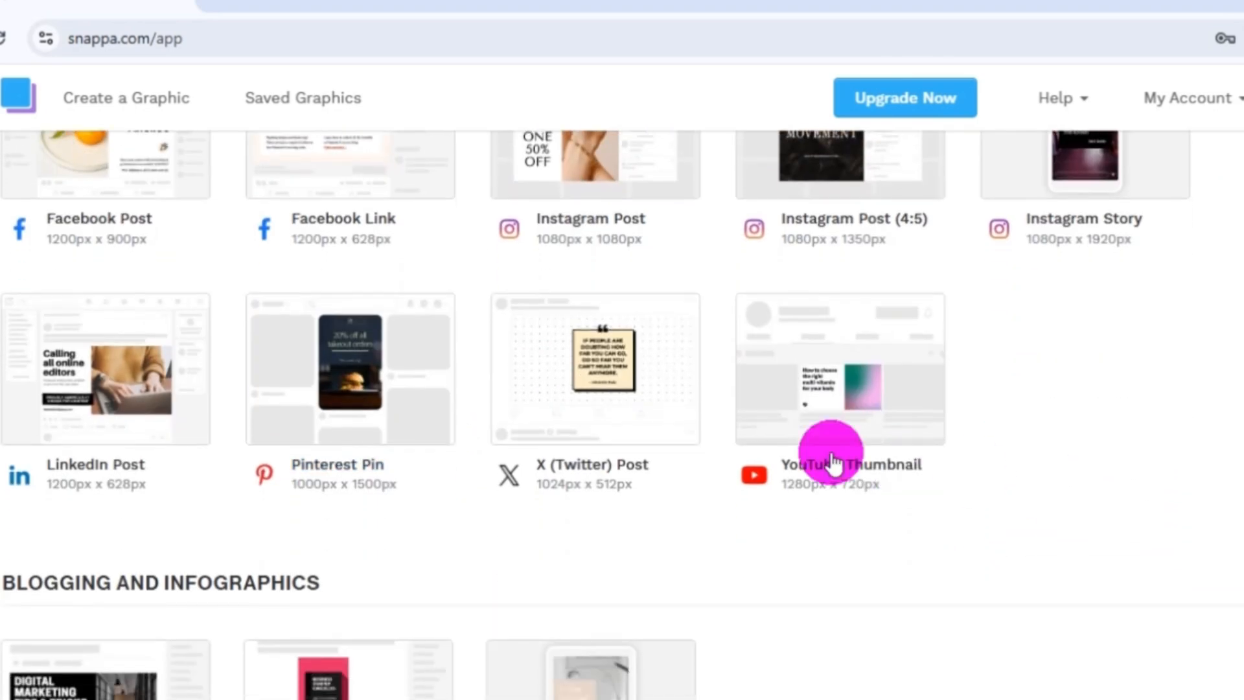
{"action": "scroll", "coordinate": [509, 526], "scroll_direction": "down", "scroll_amount": 5}
{"action": "scroll", "coordinate": [569, 473], "scroll_direction": "up", "scroll_amount": 7}
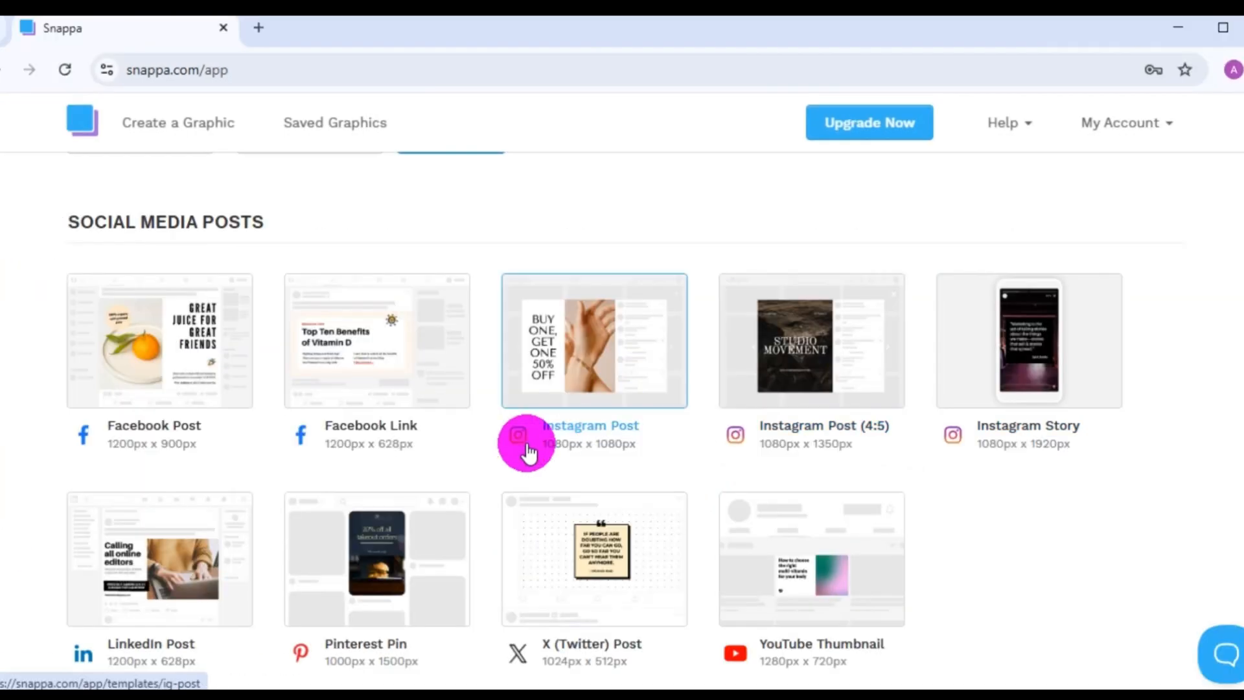
Start a graphic from the YouTube Banner preset size of 2560px x 1440px.
{"action": "scroll", "coordinate": [520, 448], "scroll_direction": "down", "scroll_amount": 3}
{"action": "scroll", "coordinate": [509, 417], "scroll_direction": "down", "scroll_amount": 15}
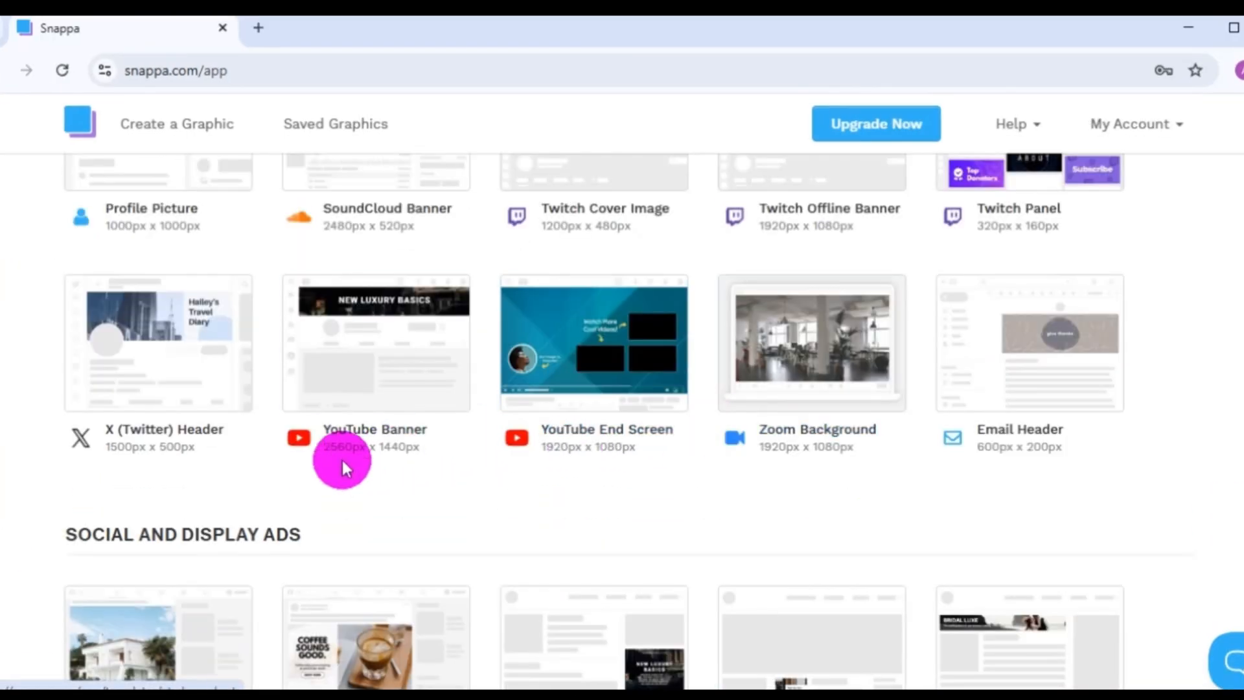
{"action": "left_click", "coordinate": [361, 378]}
Find the "DAYLIGHT" desk-and-lamp design among the YouTube banner templates and open it for editing.
{"action": "scroll", "coordinate": [616, 453], "scroll_direction": "down", "scroll_amount": 5}
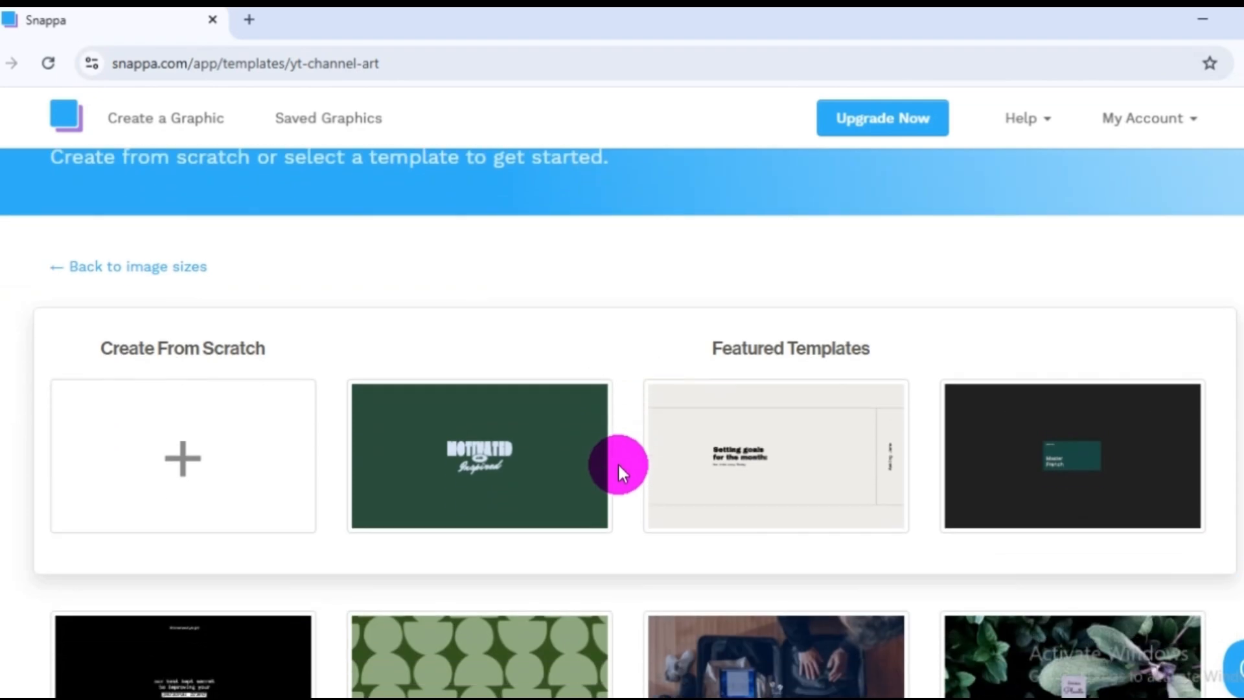
{"action": "scroll", "coordinate": [618, 483], "scroll_direction": "down", "scroll_amount": 10}
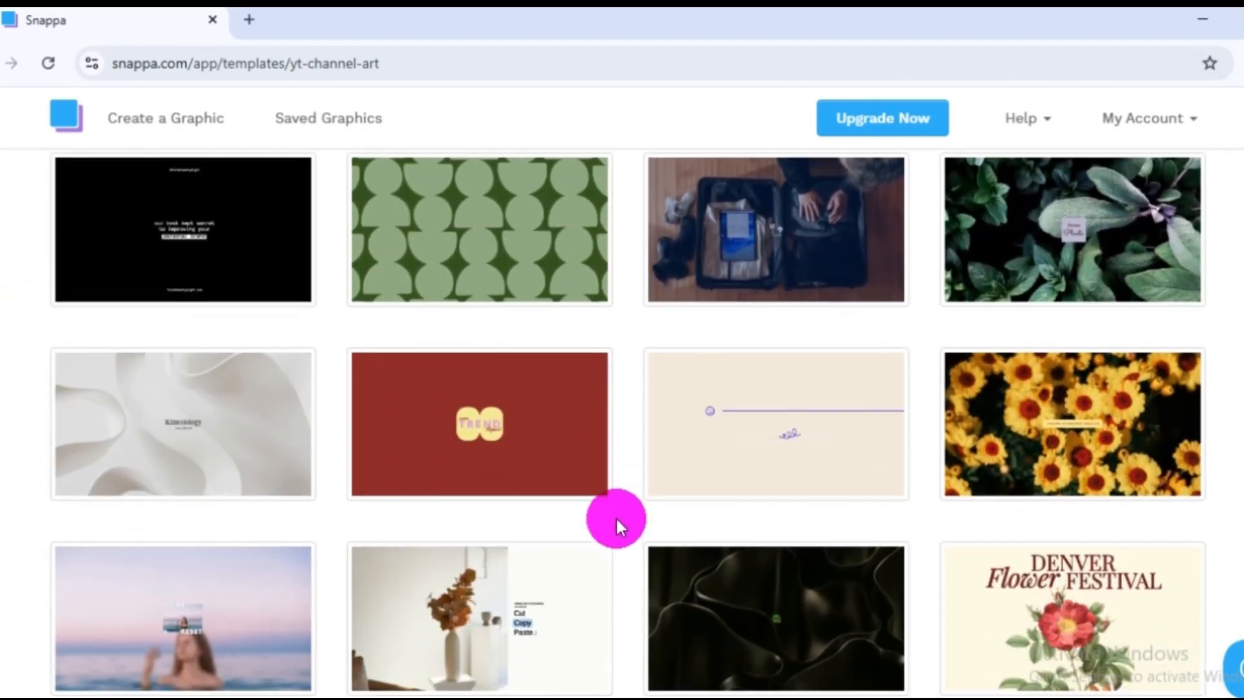
{"action": "scroll", "coordinate": [615, 519], "scroll_direction": "down", "scroll_amount": 12}
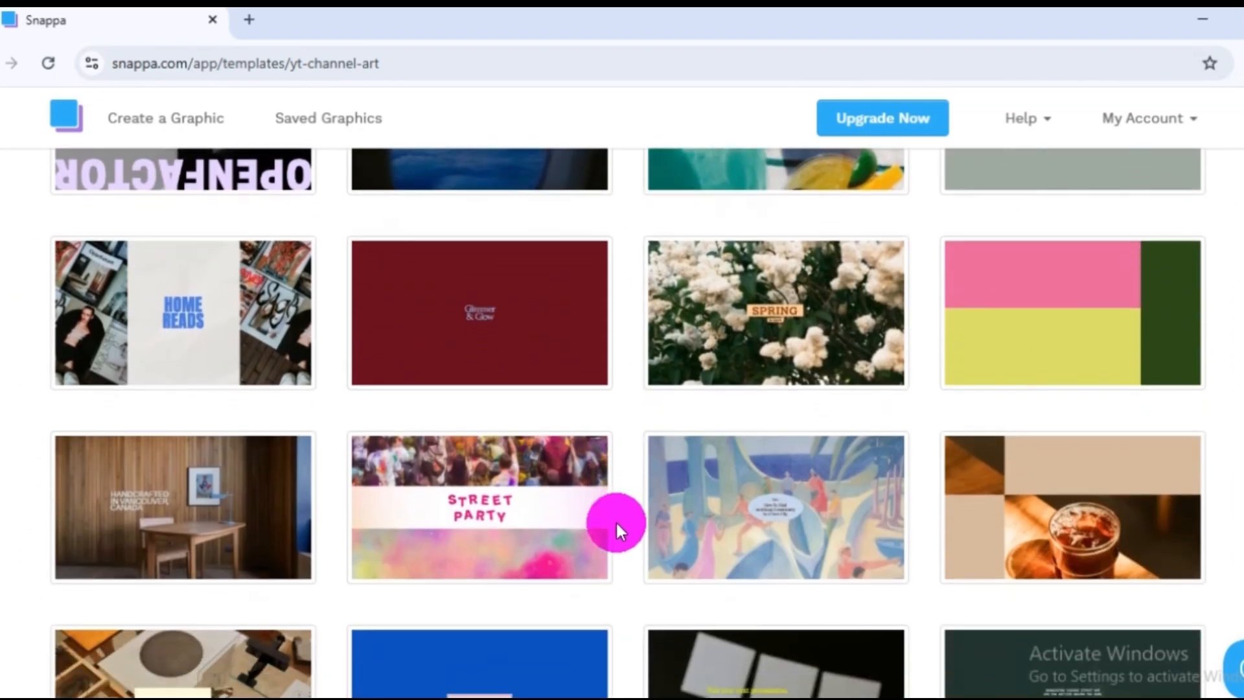
{"action": "scroll", "coordinate": [616, 521], "scroll_direction": "down", "scroll_amount": 10}
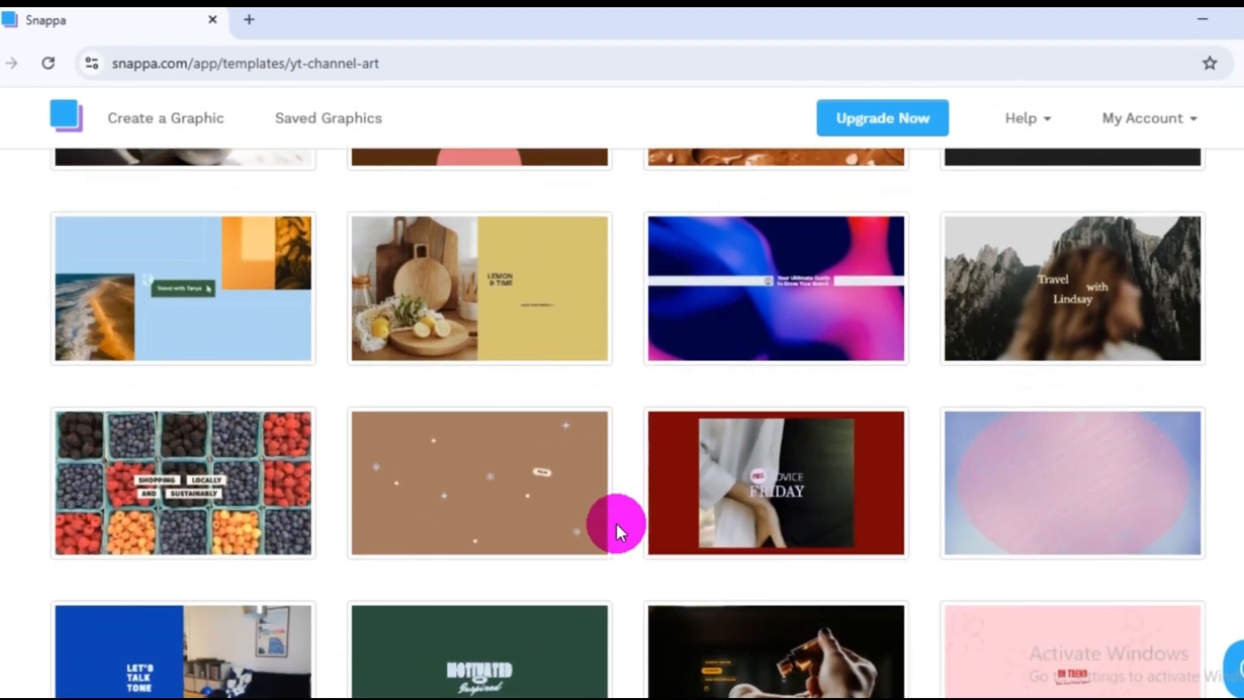
{"action": "scroll", "coordinate": [616, 521], "scroll_direction": "down", "scroll_amount": 13}
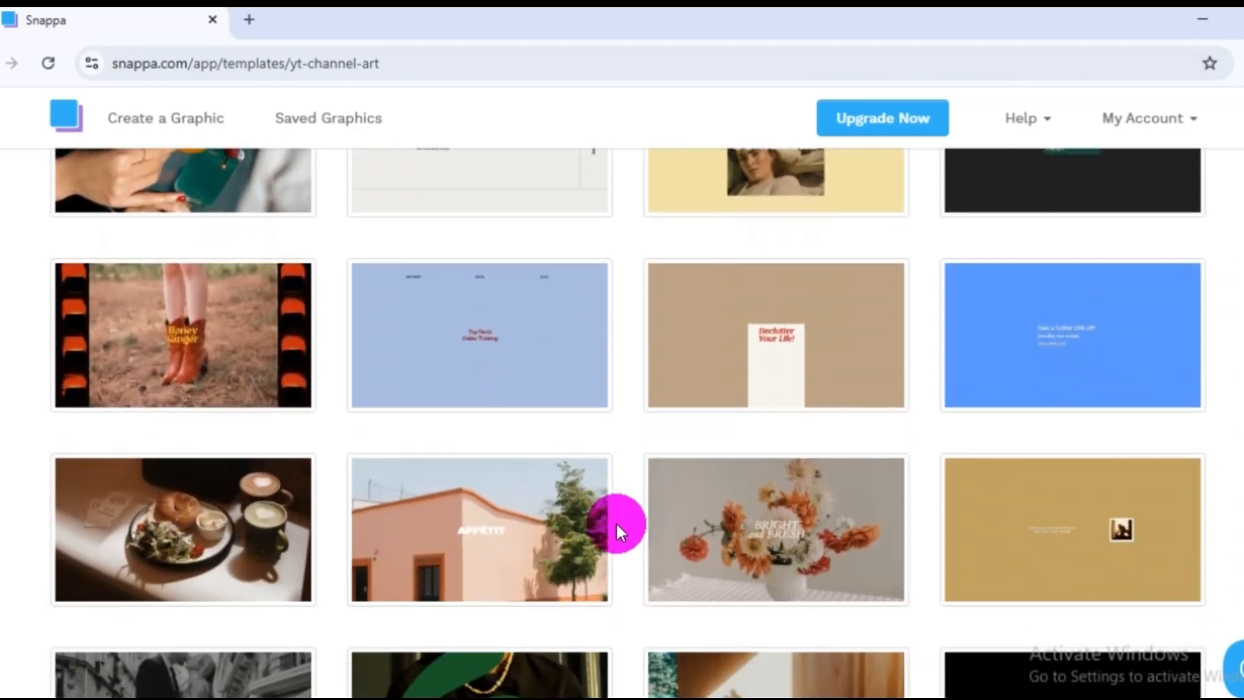
{"action": "scroll", "coordinate": [615, 521], "scroll_direction": "down", "scroll_amount": 2}
{"action": "scroll", "coordinate": [616, 521], "scroll_direction": "up", "scroll_amount": 4}
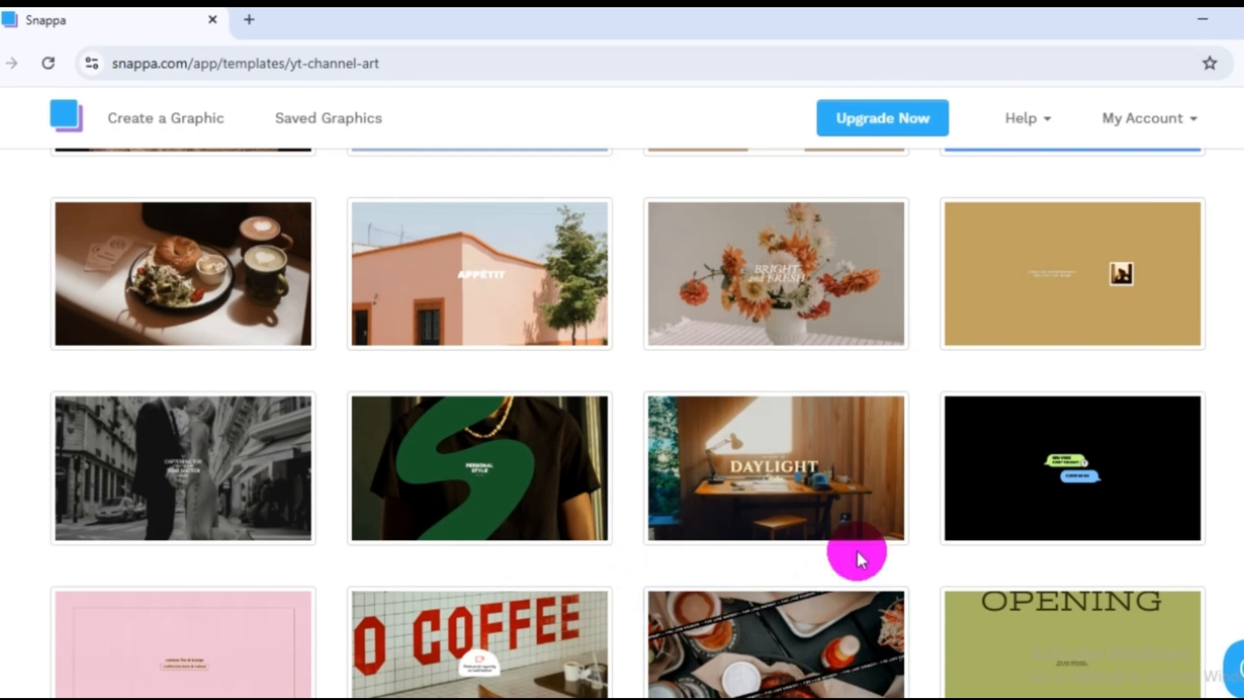
{"action": "left_click", "coordinate": [759, 468]}
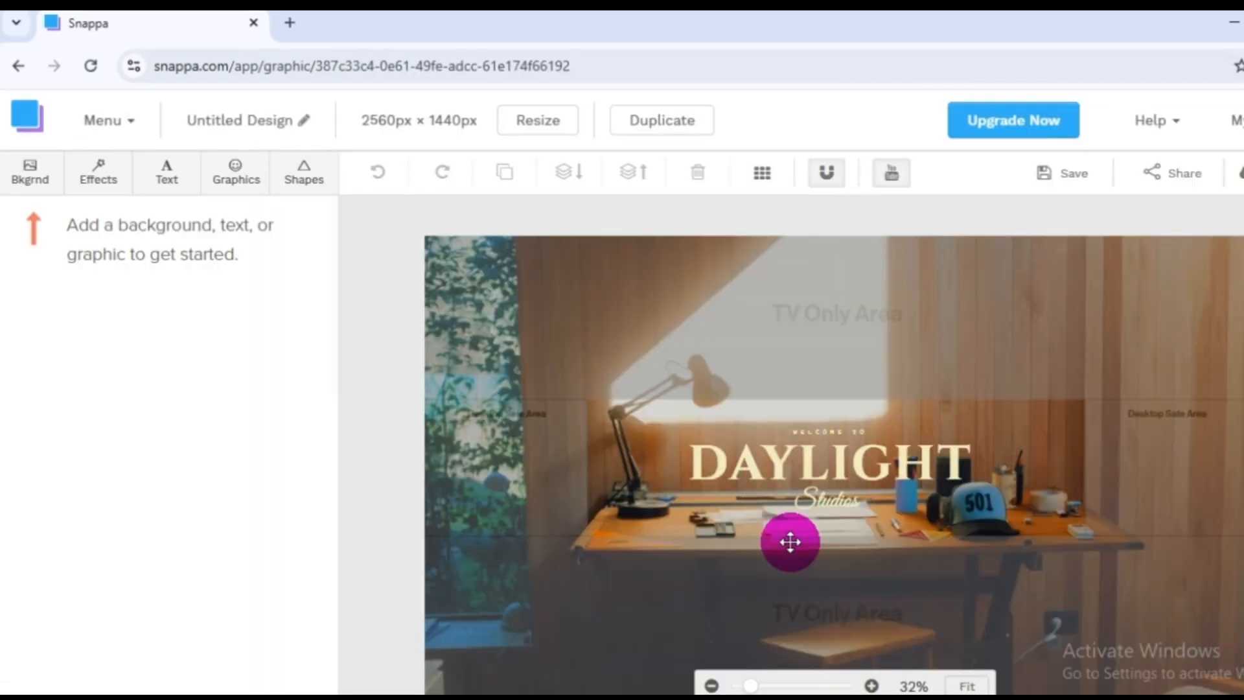
Replace the banner's "DAYLIGHT" title text with "ONE SCHOOL".
{"action": "double_click", "coordinate": [793, 473]}
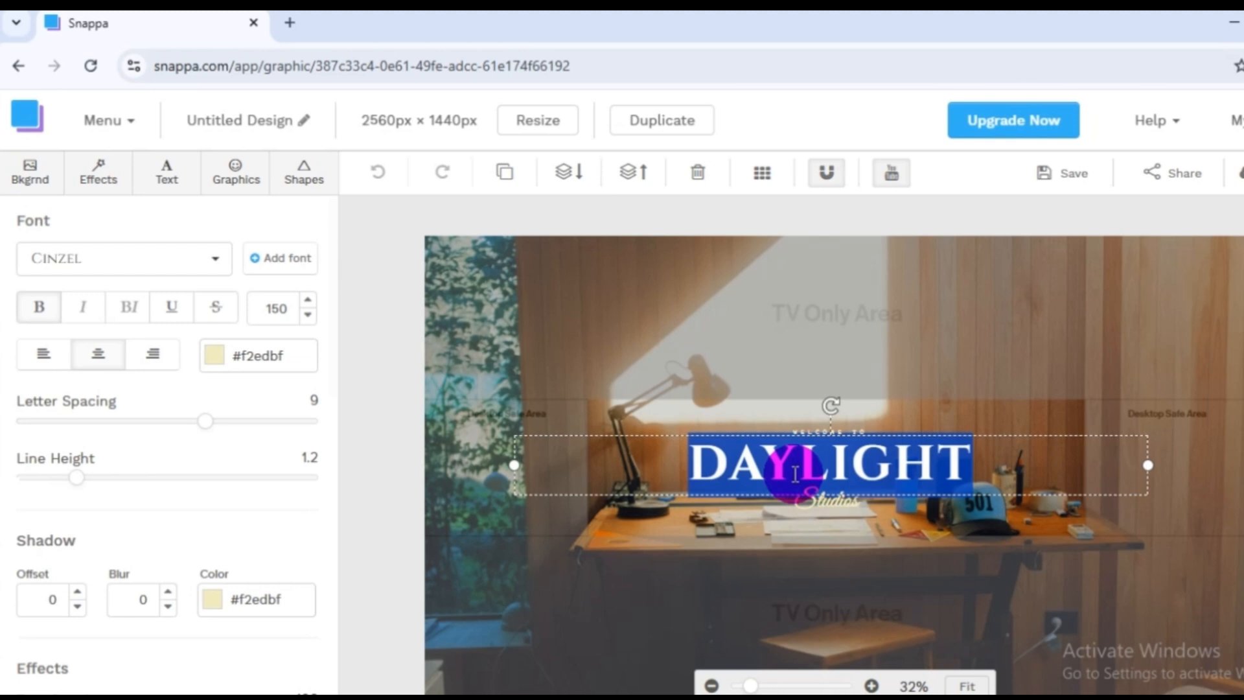
{"action": "type", "text": "O"}
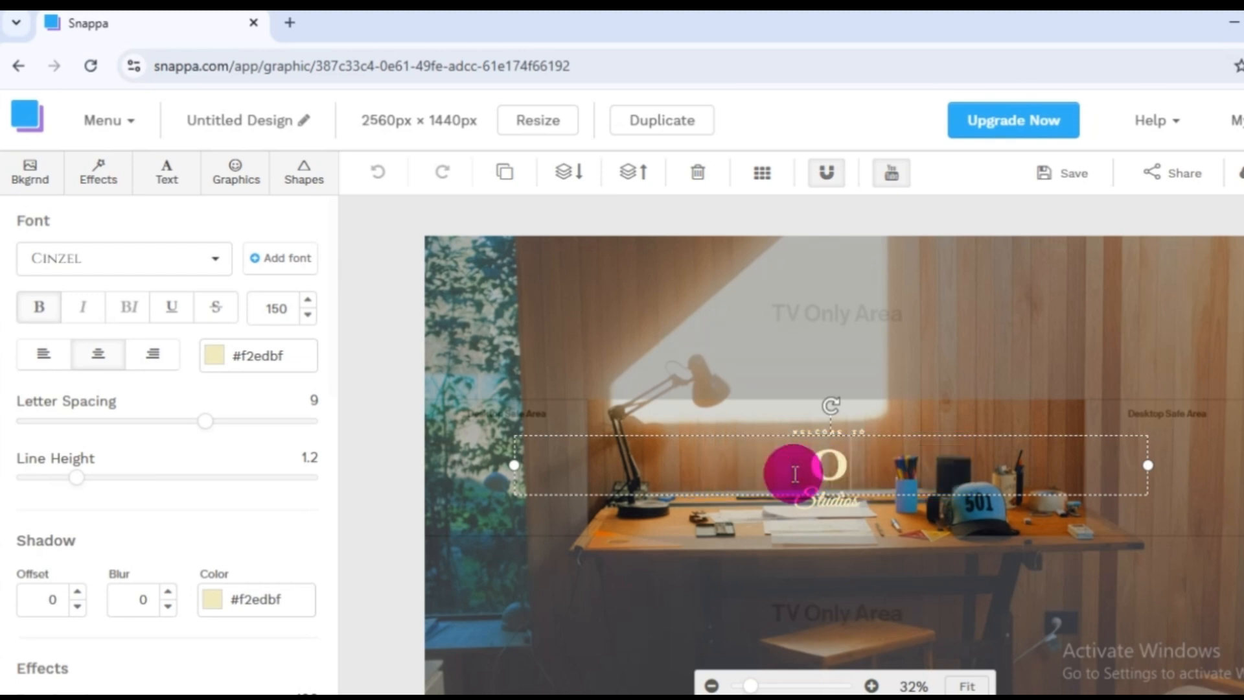
{"action": "type", "text": "NE S"}
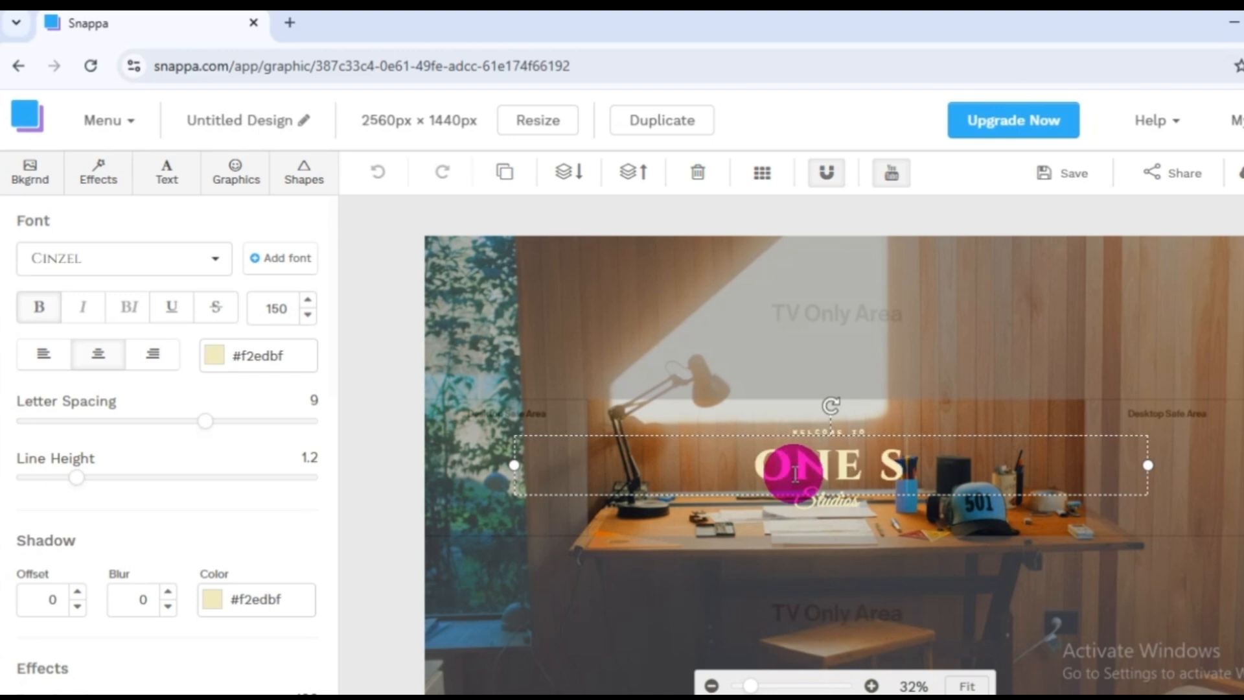
{"action": "type", "text": "CHOOL"}
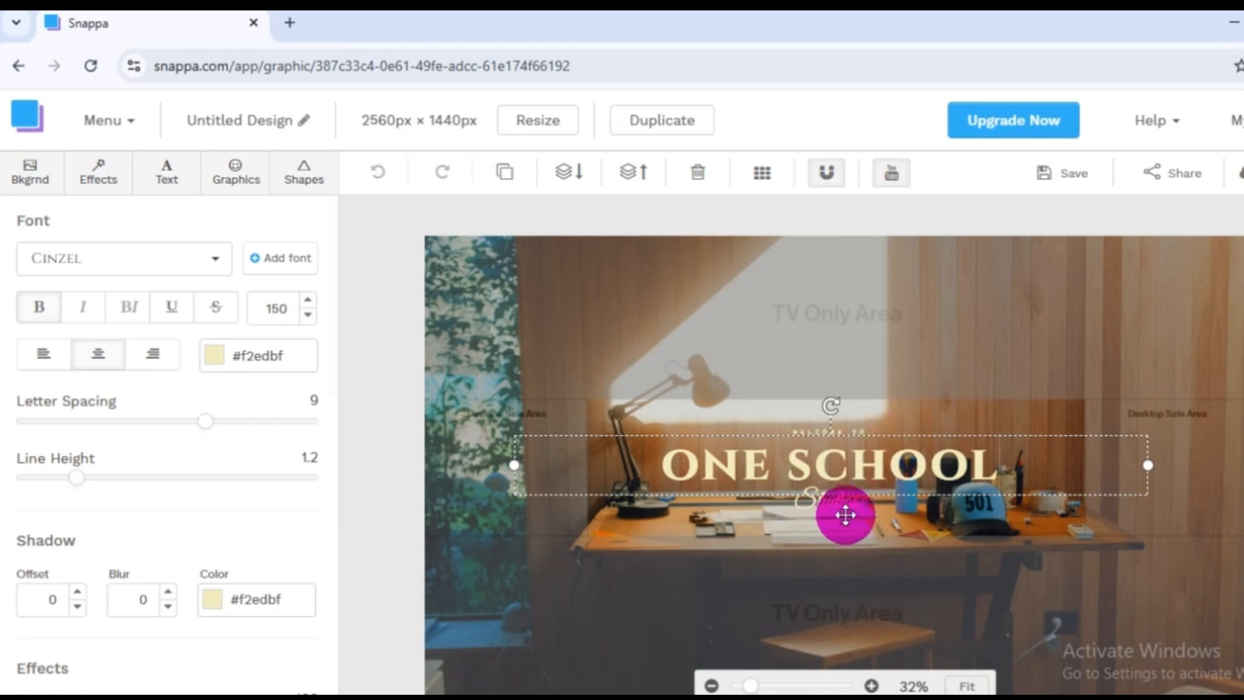
Delete the "Studios" and "Welcome to" texts around the title and move "ONE SCHOOL" slightly down and to the left.
{"action": "left_click", "coordinate": [827, 503]}
{"action": "key", "text": "Delete"}
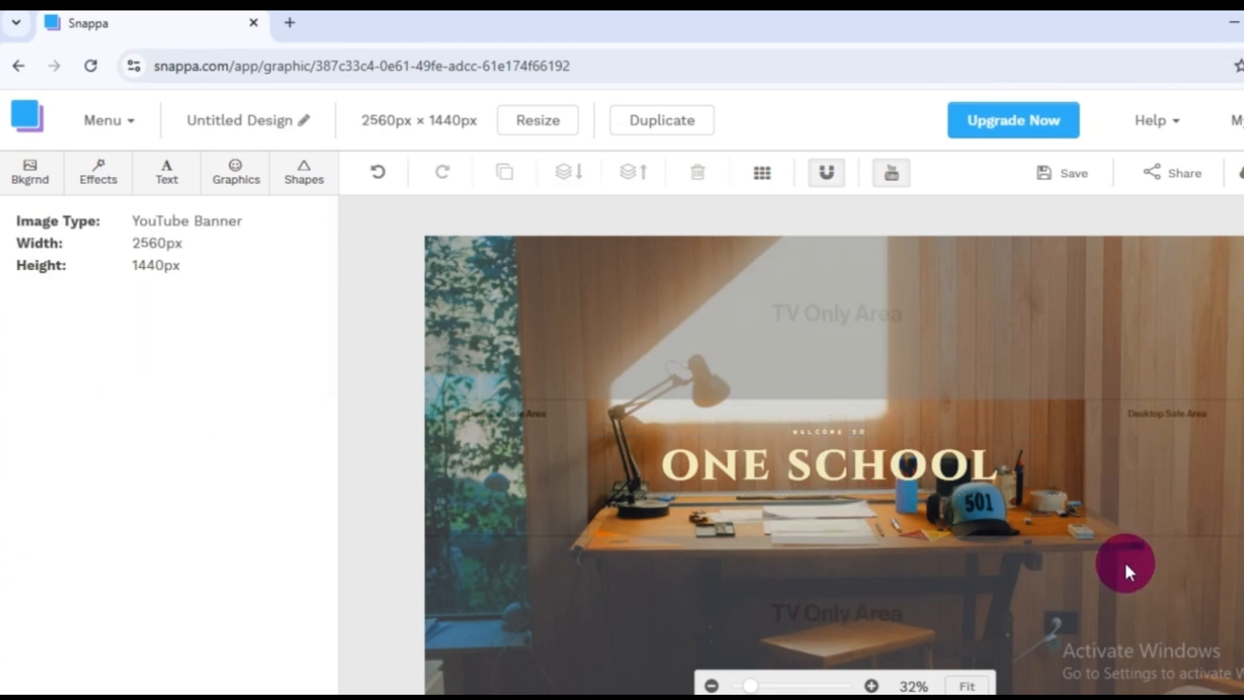
{"action": "left_click", "coordinate": [806, 436]}
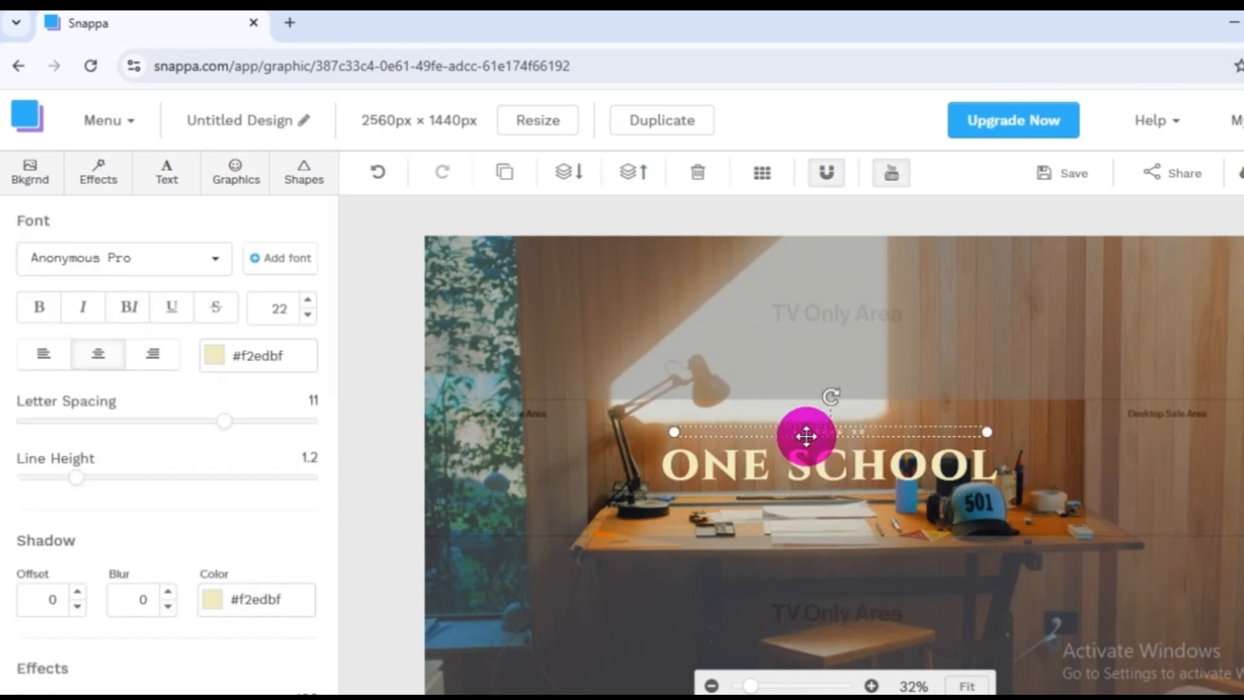
{"action": "key", "text": "Delete"}
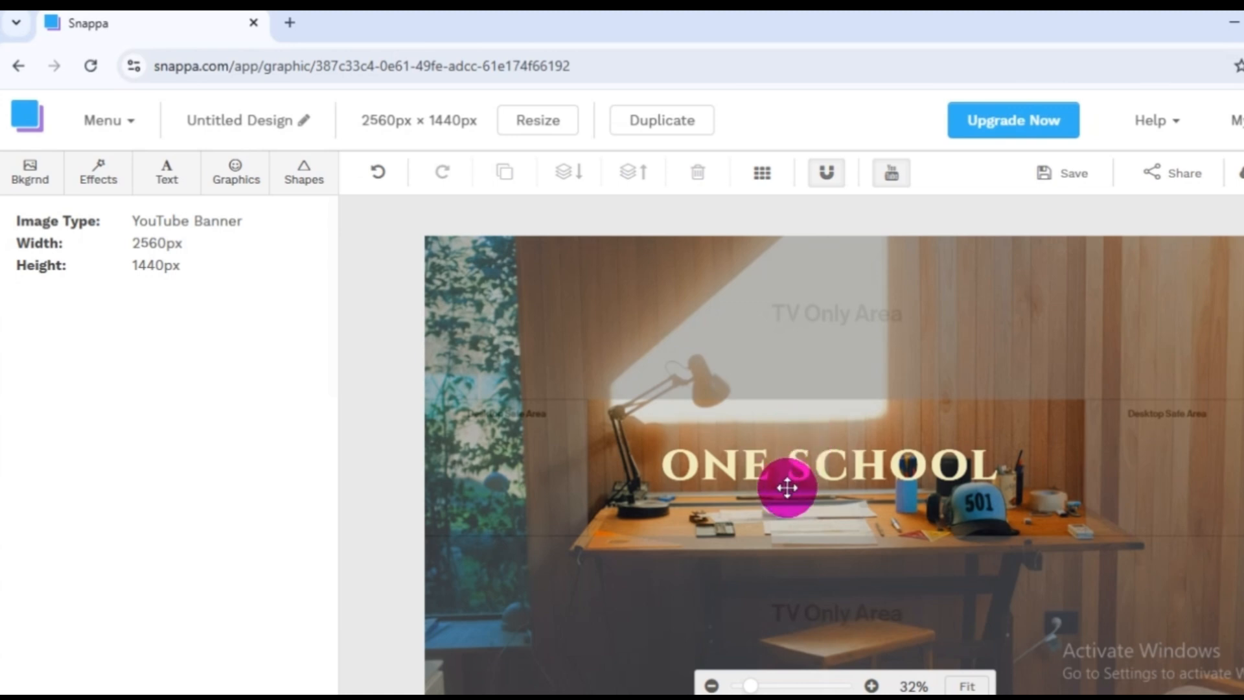
{"action": "left_click", "coordinate": [797, 467]}
{"action": "left_click_drag", "start_coordinate": [797, 467], "coordinate": [764, 480]}
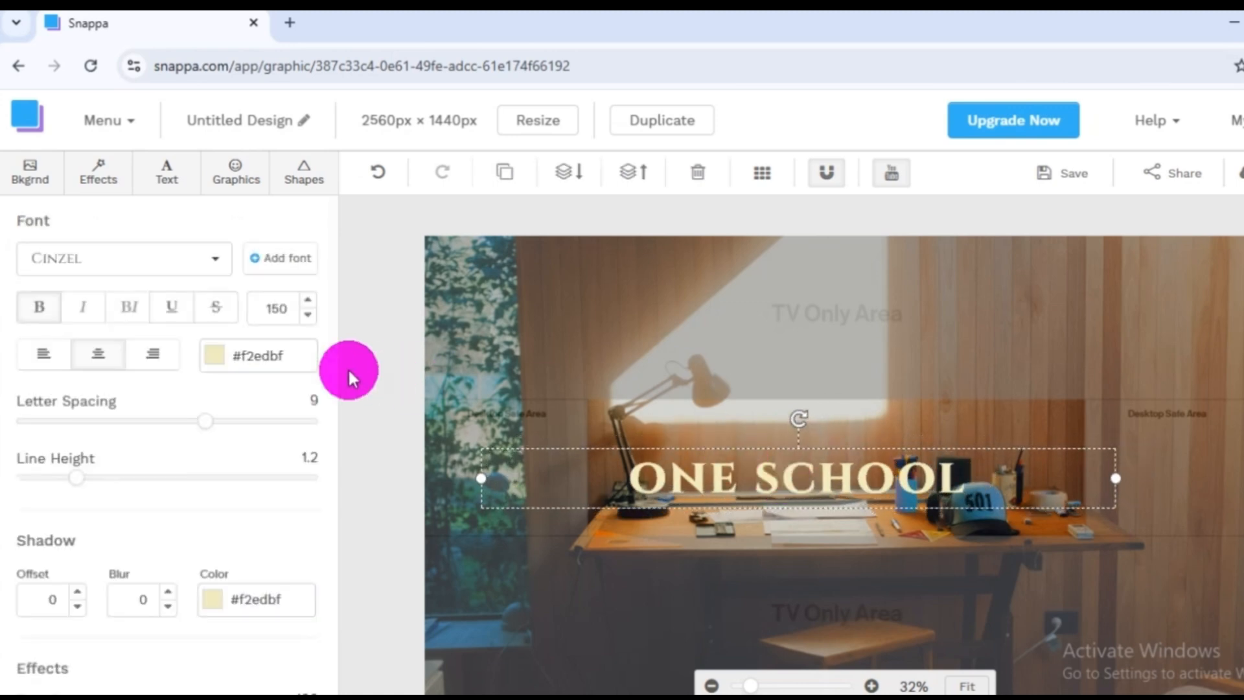
Add a heading text to the banner and place it just above the "ONE SCHOOL" title.
{"action": "left_click", "coordinate": [166, 174]}
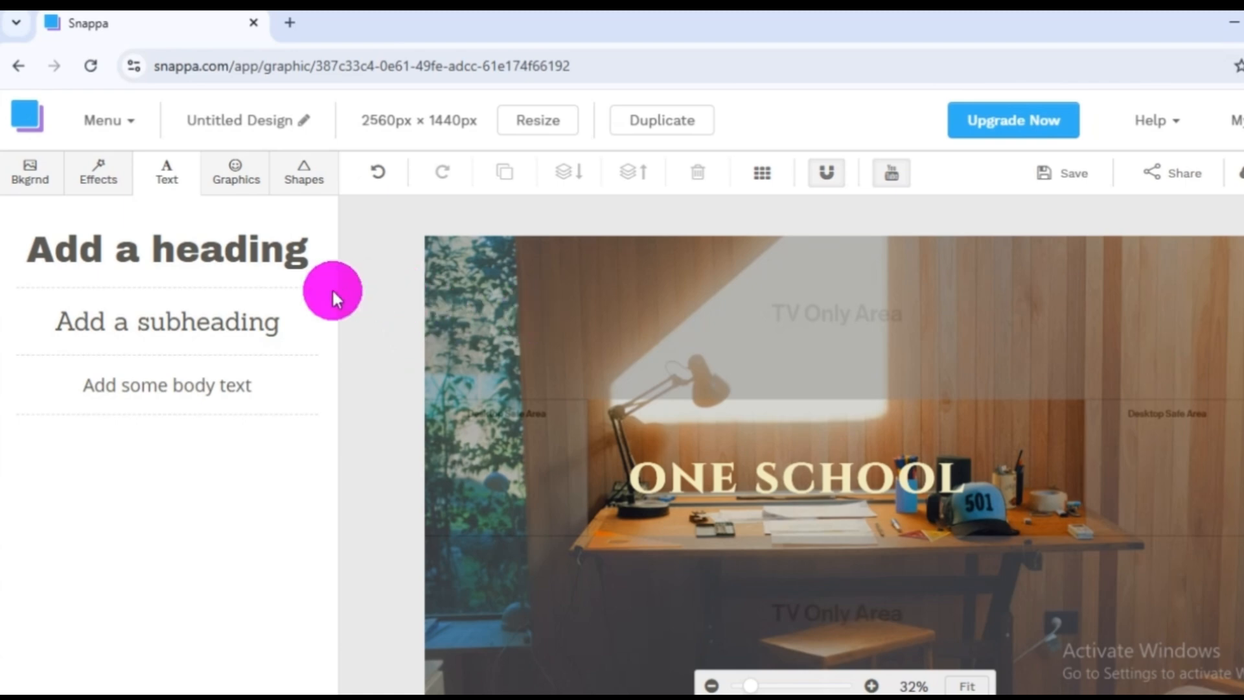
{"action": "left_click", "coordinate": [174, 259]}
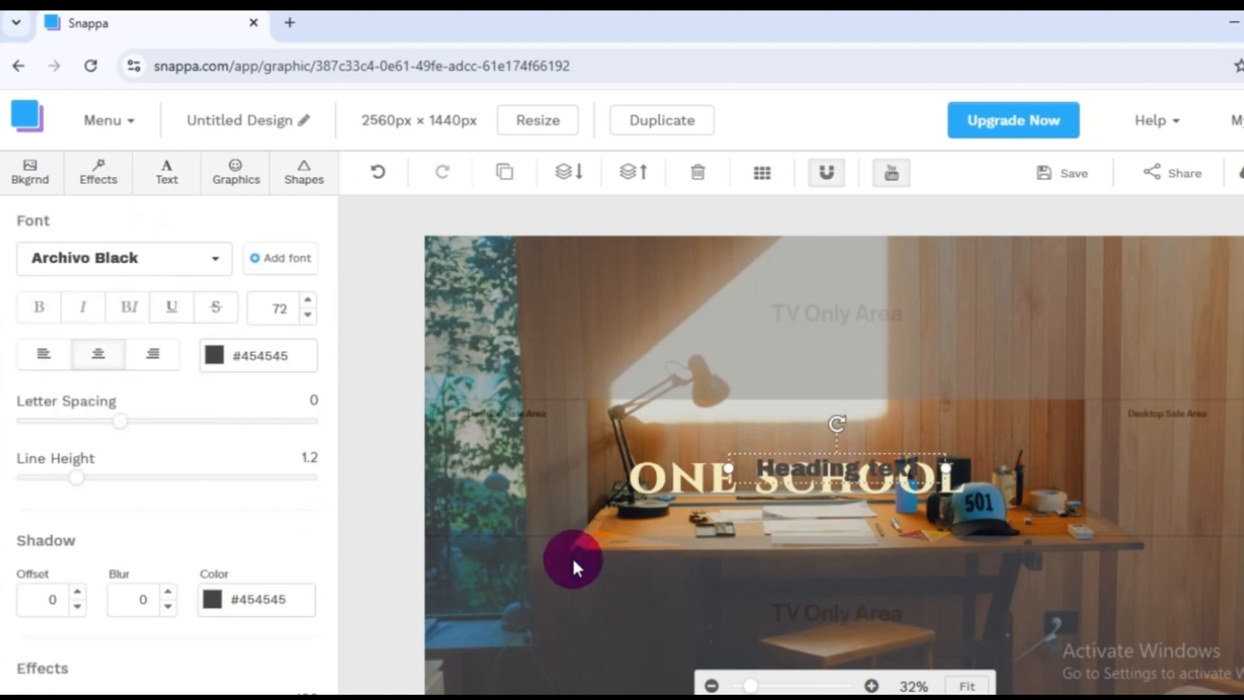
{"action": "left_click_drag", "start_coordinate": [835, 471], "coordinate": [816, 435]}
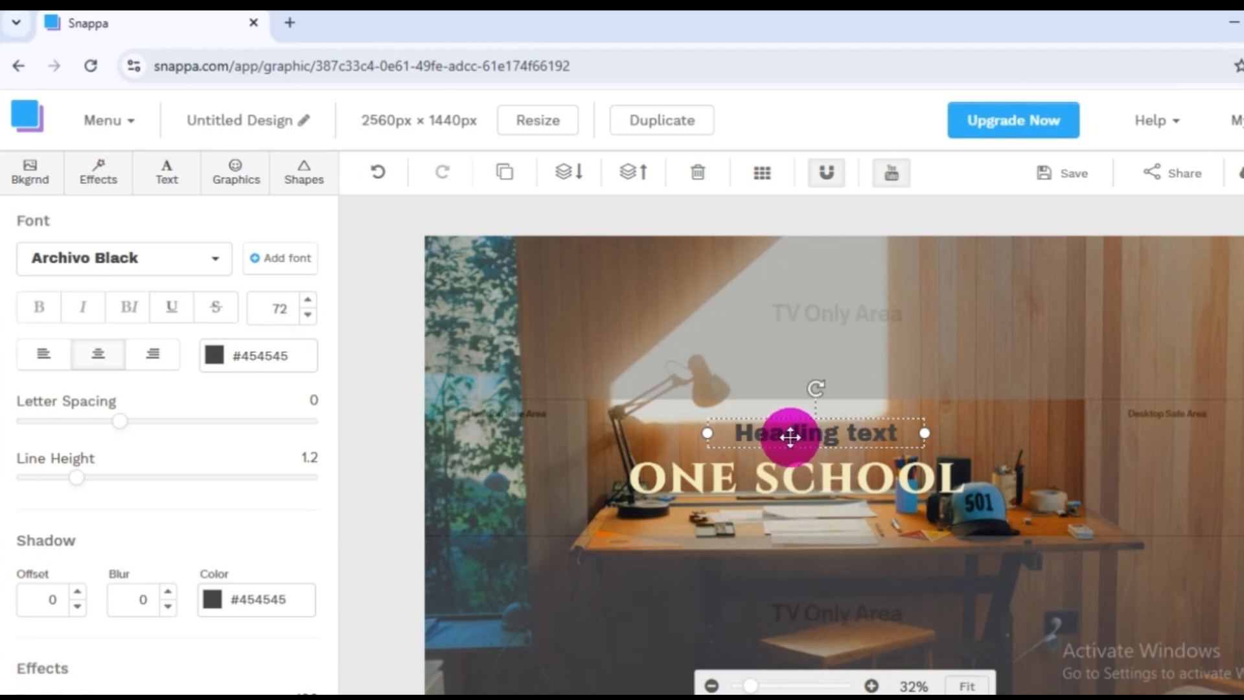
Try the preset red #d8334a, teal and blue #5d9cec as the heading text's colour.
{"action": "double_click", "coordinate": [786, 436]}
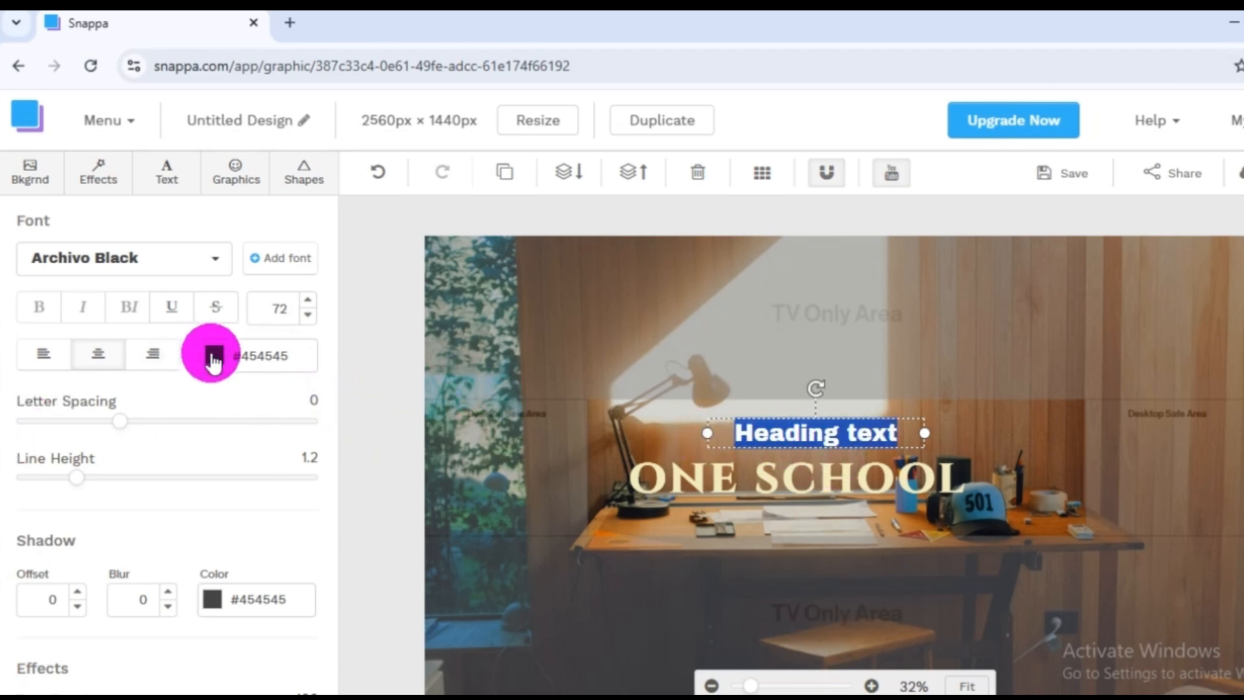
{"action": "left_click", "coordinate": [214, 358]}
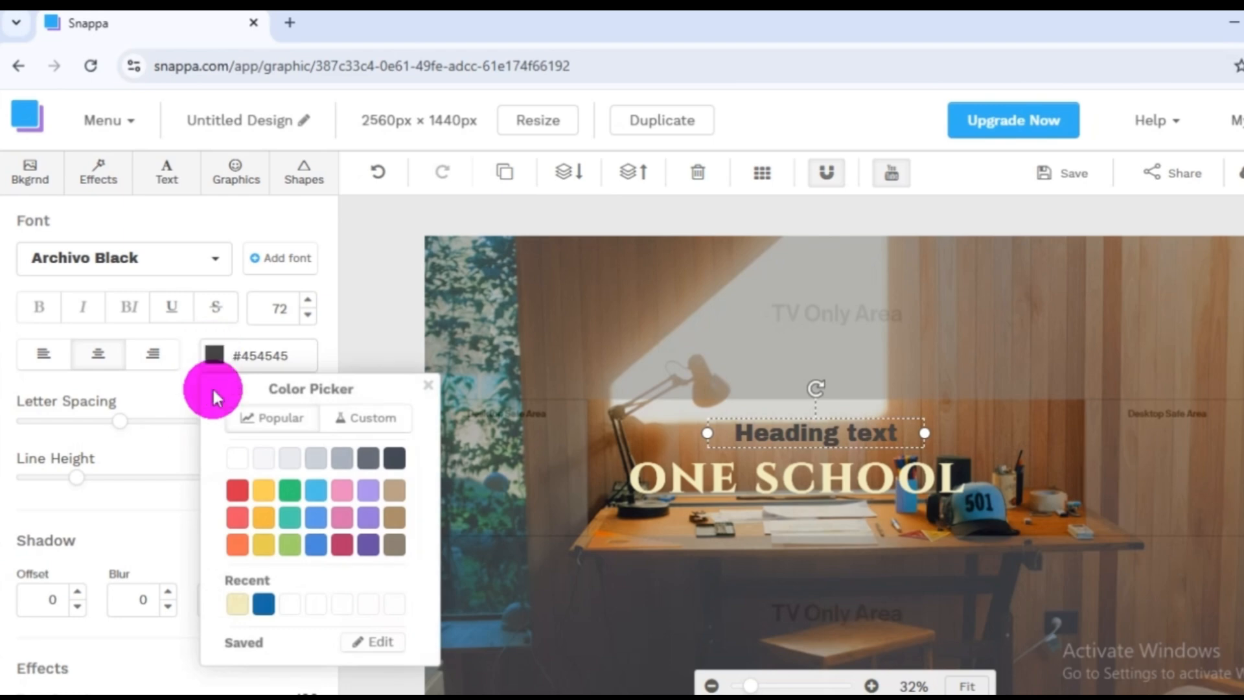
{"action": "left_click", "coordinate": [238, 495]}
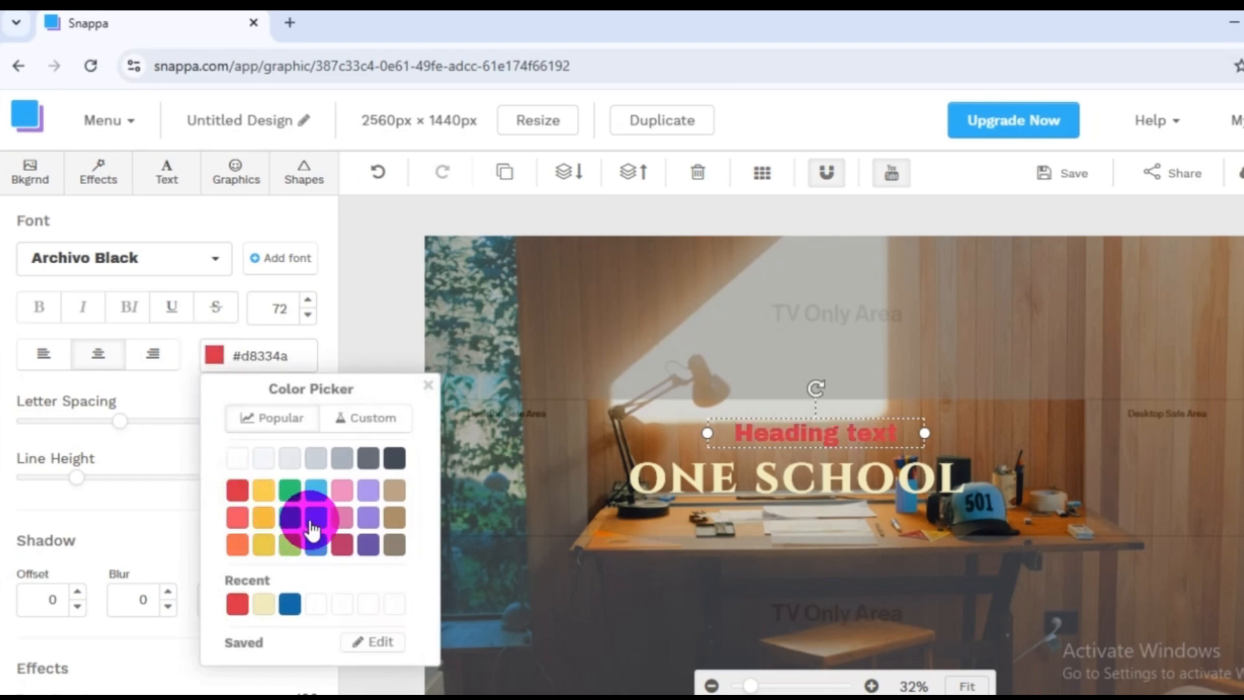
{"action": "left_click", "coordinate": [292, 515]}
{"action": "left_click", "coordinate": [324, 518]}
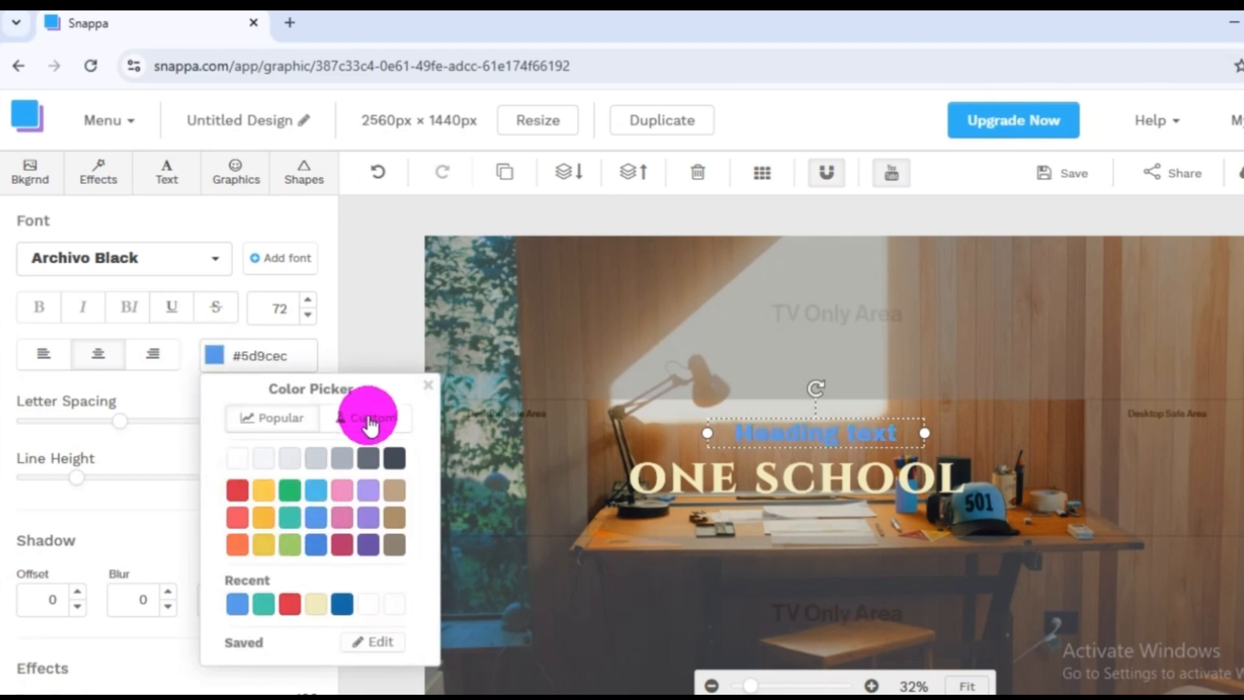
Try custom colours on the heading text, including blue #2276e3, magenta #e411eb, green #11eb4e and near-black #141304.
{"action": "left_click", "coordinate": [368, 418]}
{"action": "left_click", "coordinate": [357, 463]}
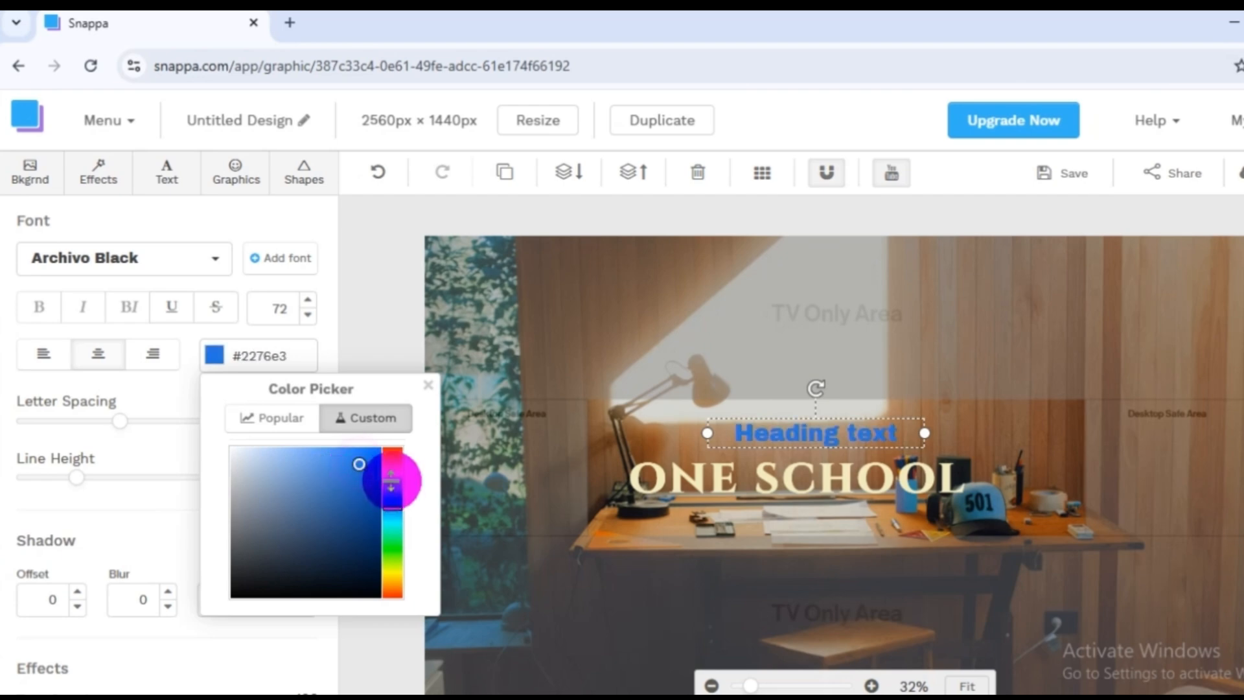
{"action": "left_click", "coordinate": [372, 458]}
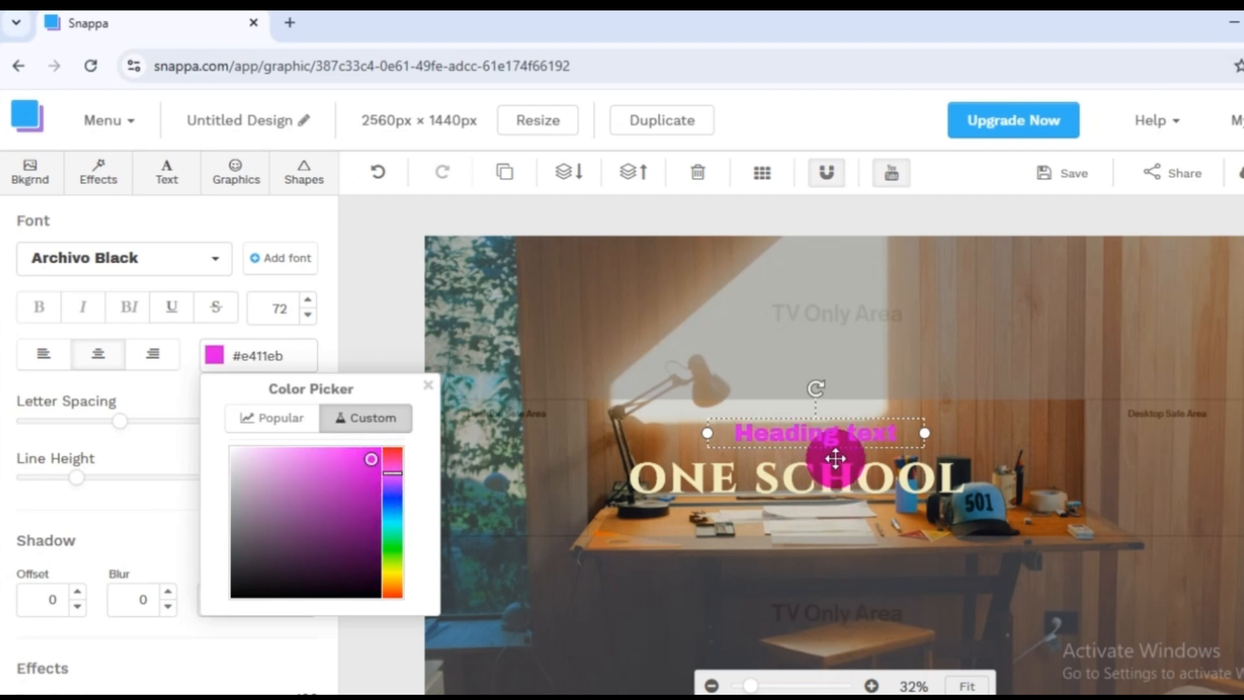
{"action": "left_click", "coordinate": [392, 540]}
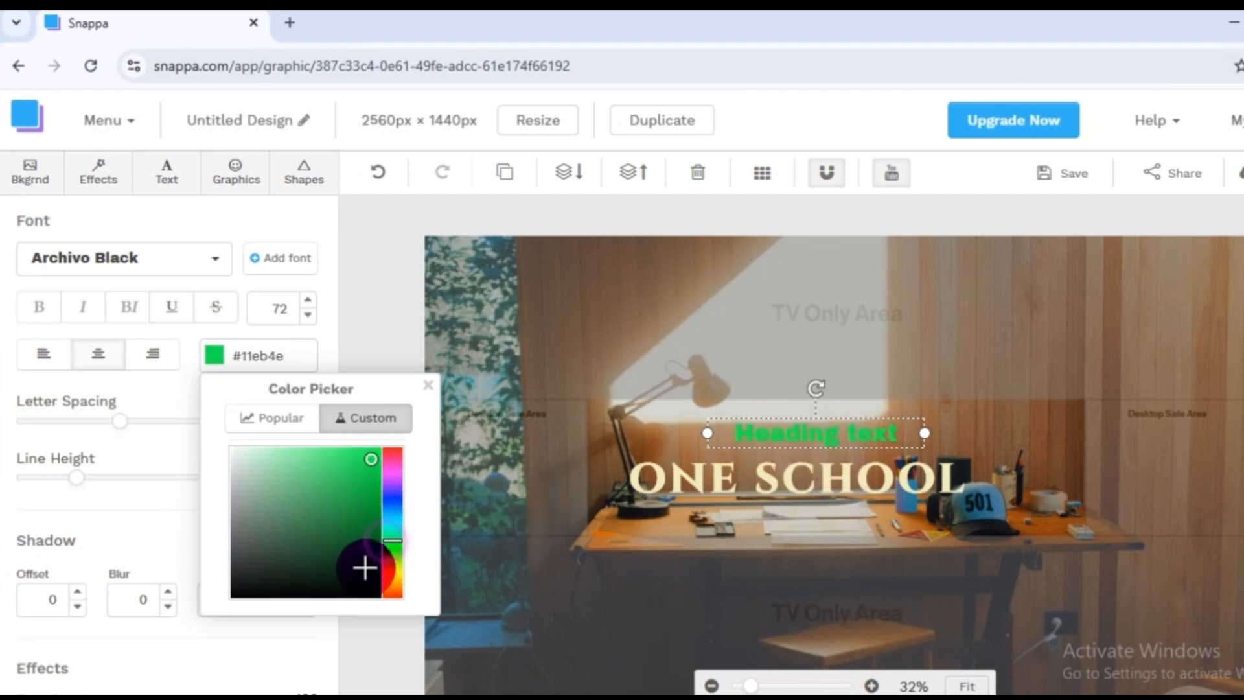
{"action": "left_click", "coordinate": [350, 583]}
{"action": "left_click", "coordinate": [393, 573]}
{"action": "left_click", "coordinate": [336, 503]}
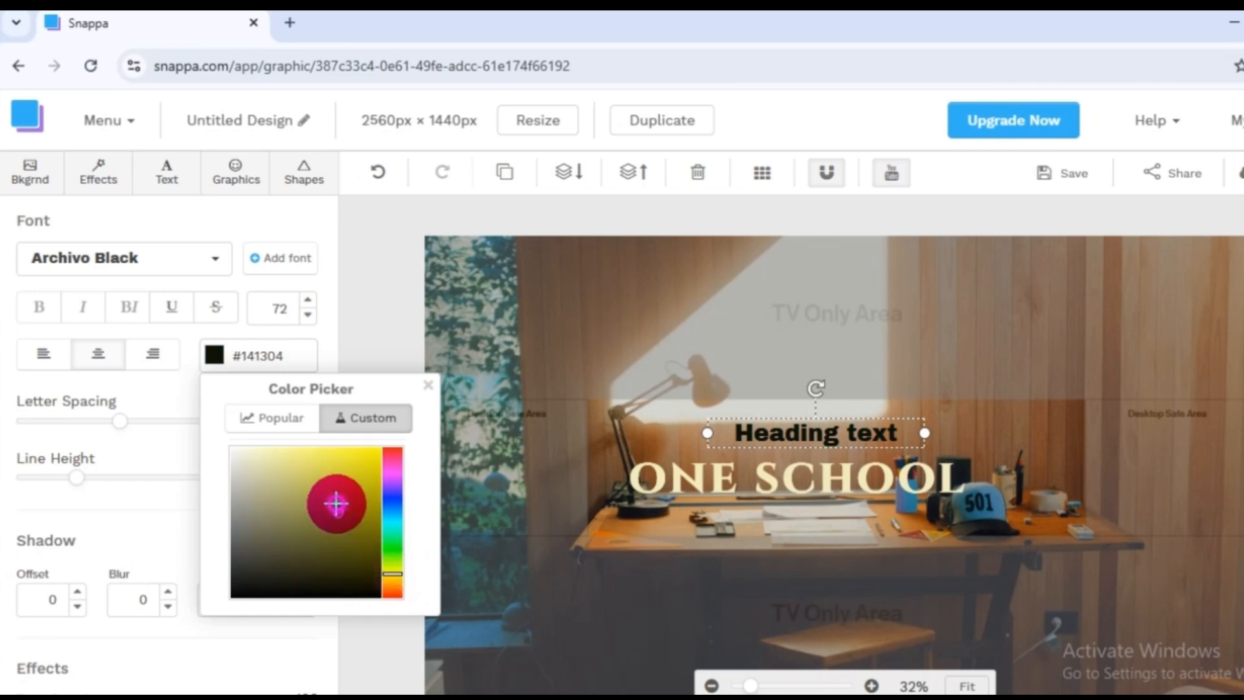
Set the heading text to the custom yellow #e3cc20 and close the colour picker.
{"action": "left_click", "coordinate": [392, 457]}
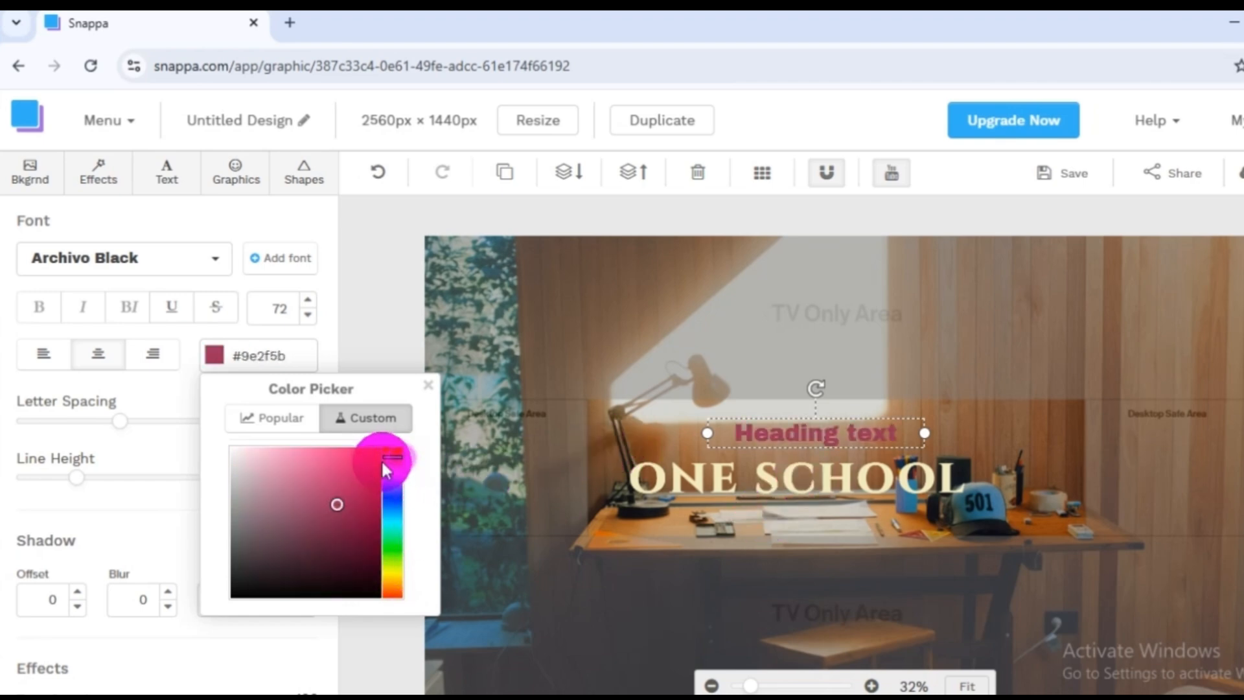
{"action": "left_click", "coordinate": [361, 463]}
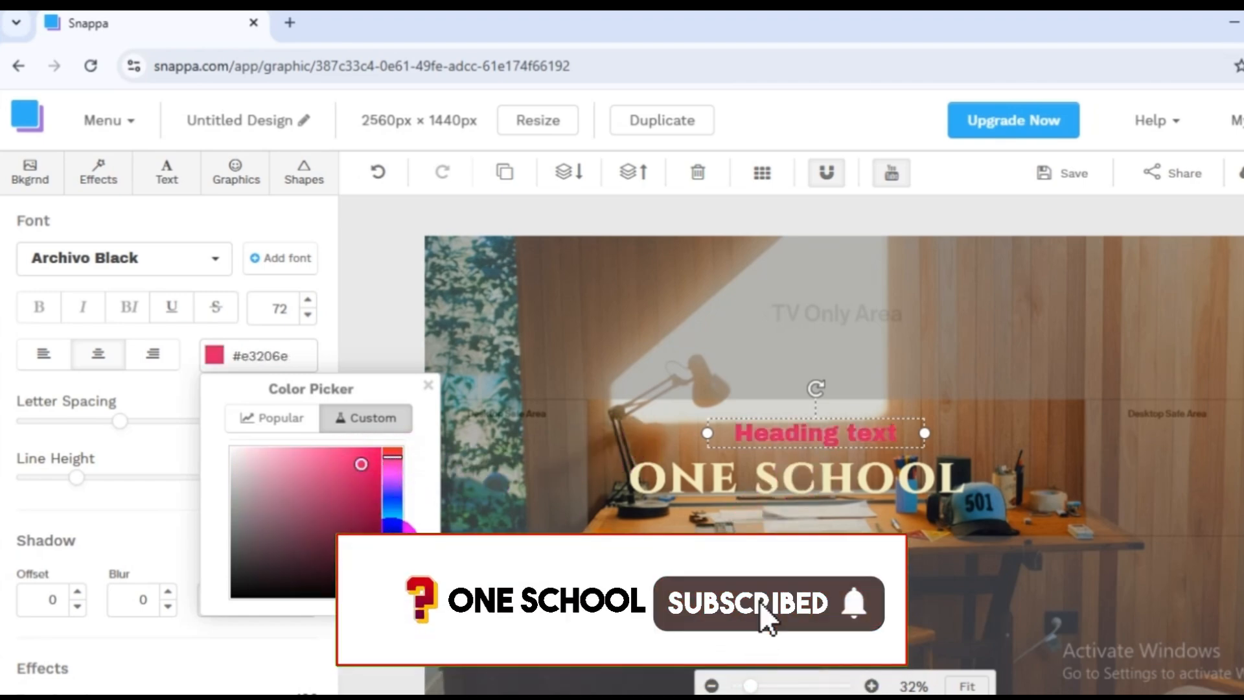
{"action": "left_click", "coordinate": [392, 570]}
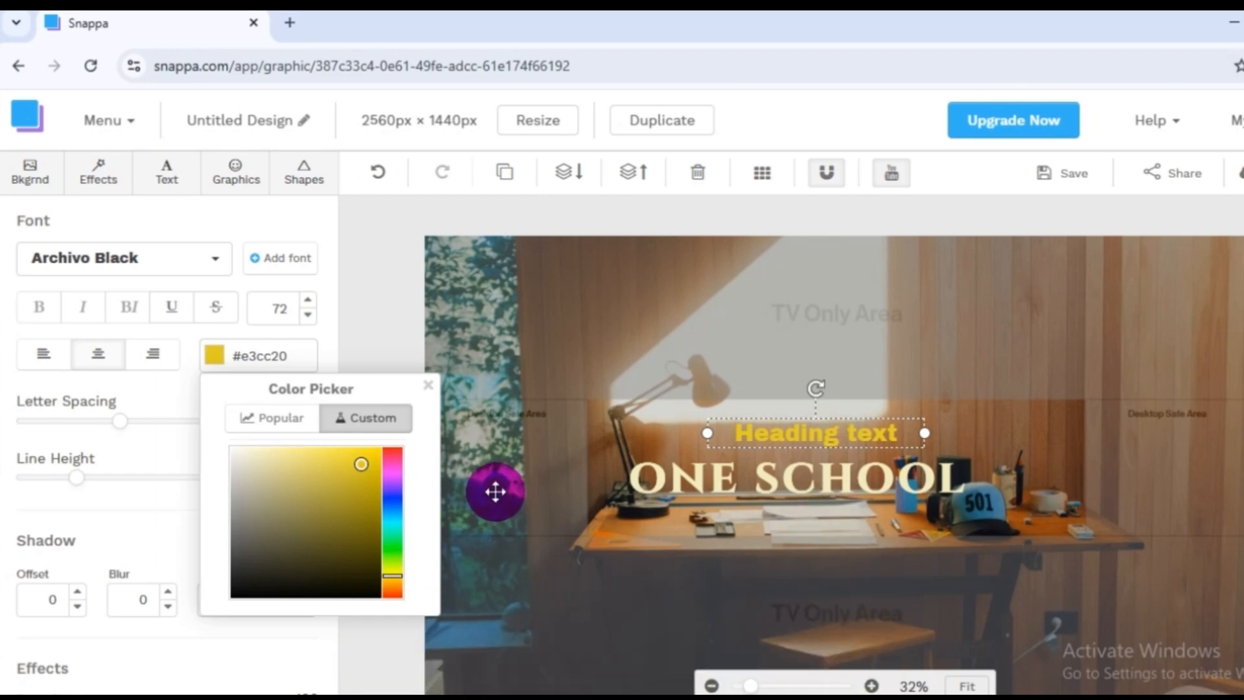
{"action": "left_click", "coordinate": [854, 441]}
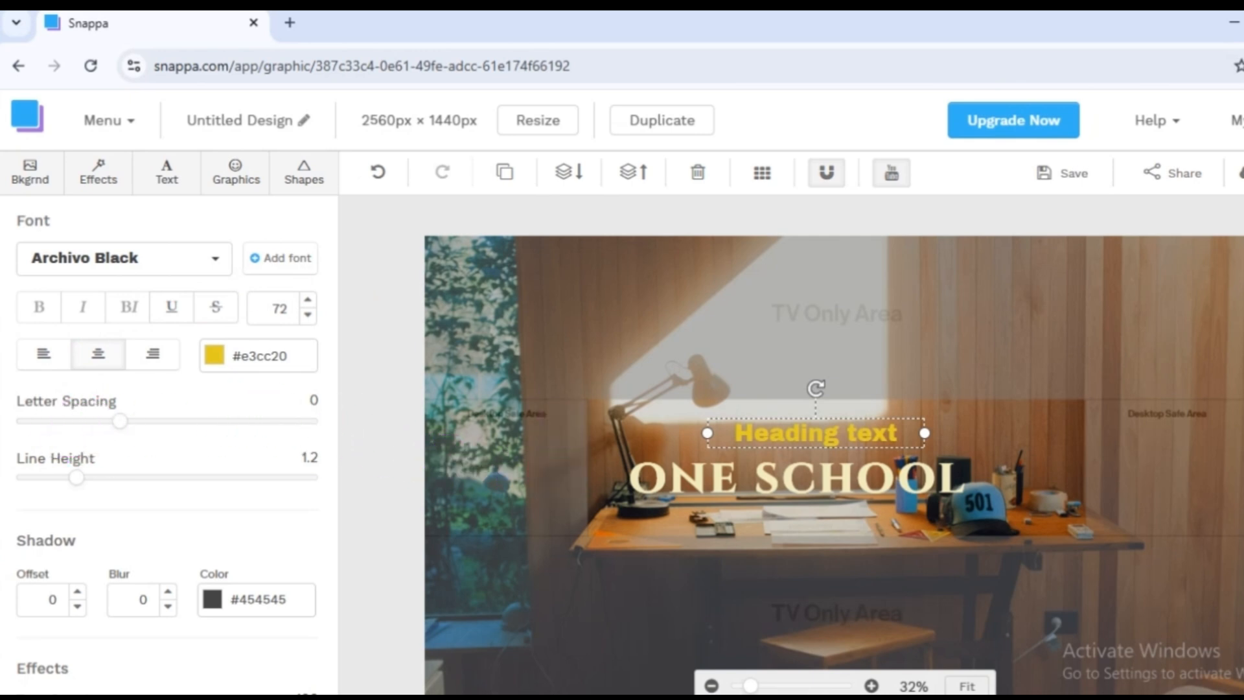
Replace the banner's background with the stock photo of the orange building with balconies.
{"action": "left_click", "coordinate": [29, 181]}
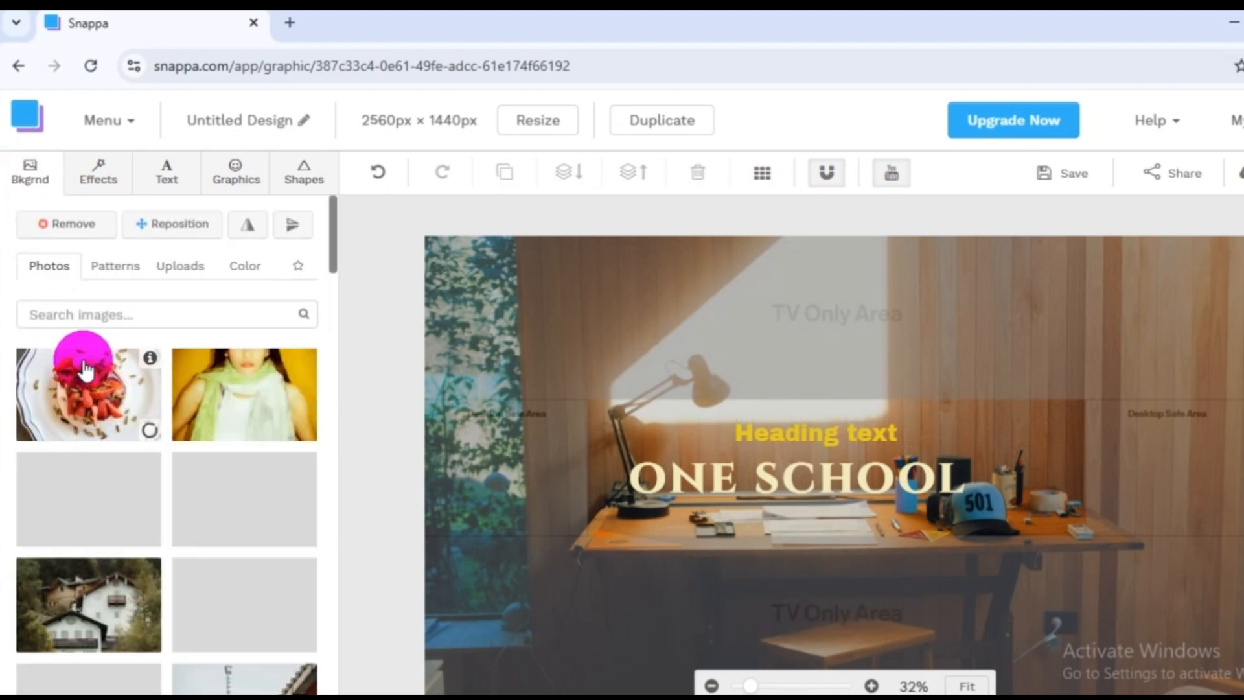
{"action": "scroll", "coordinate": [217, 532], "scroll_direction": "down", "scroll_amount": 5}
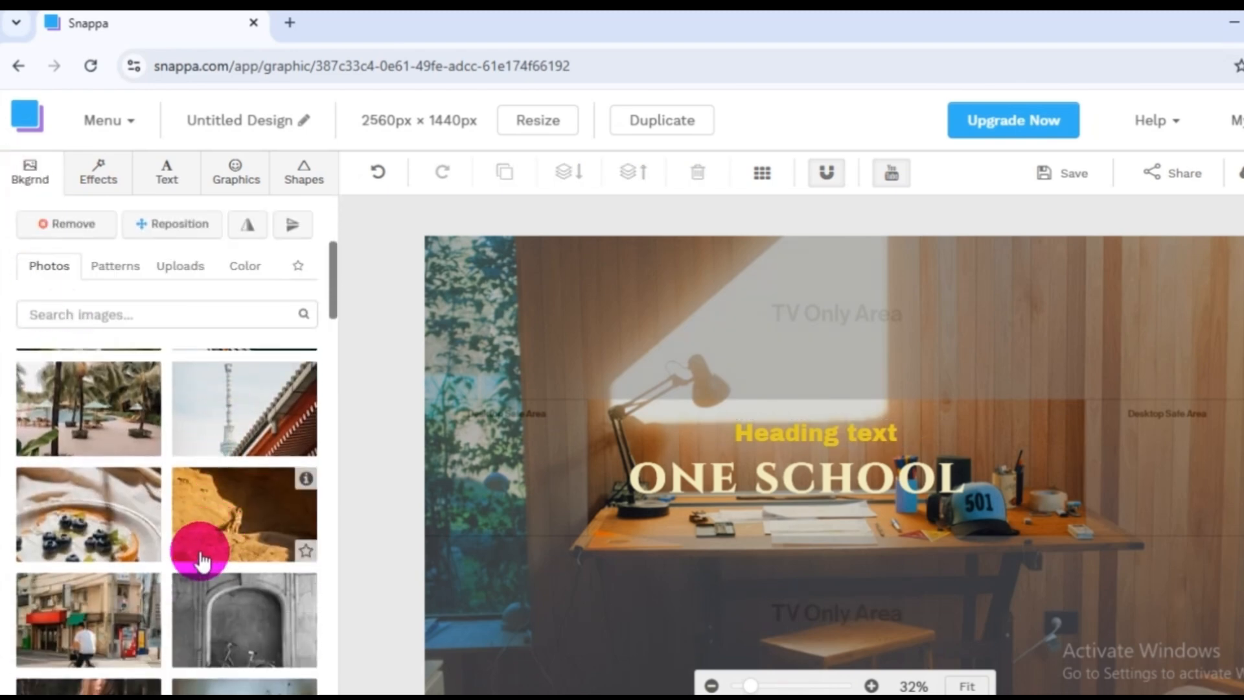
{"action": "scroll", "coordinate": [192, 570], "scroll_direction": "down", "scroll_amount": 4}
{"action": "scroll", "coordinate": [175, 583], "scroll_direction": "up", "scroll_amount": 5}
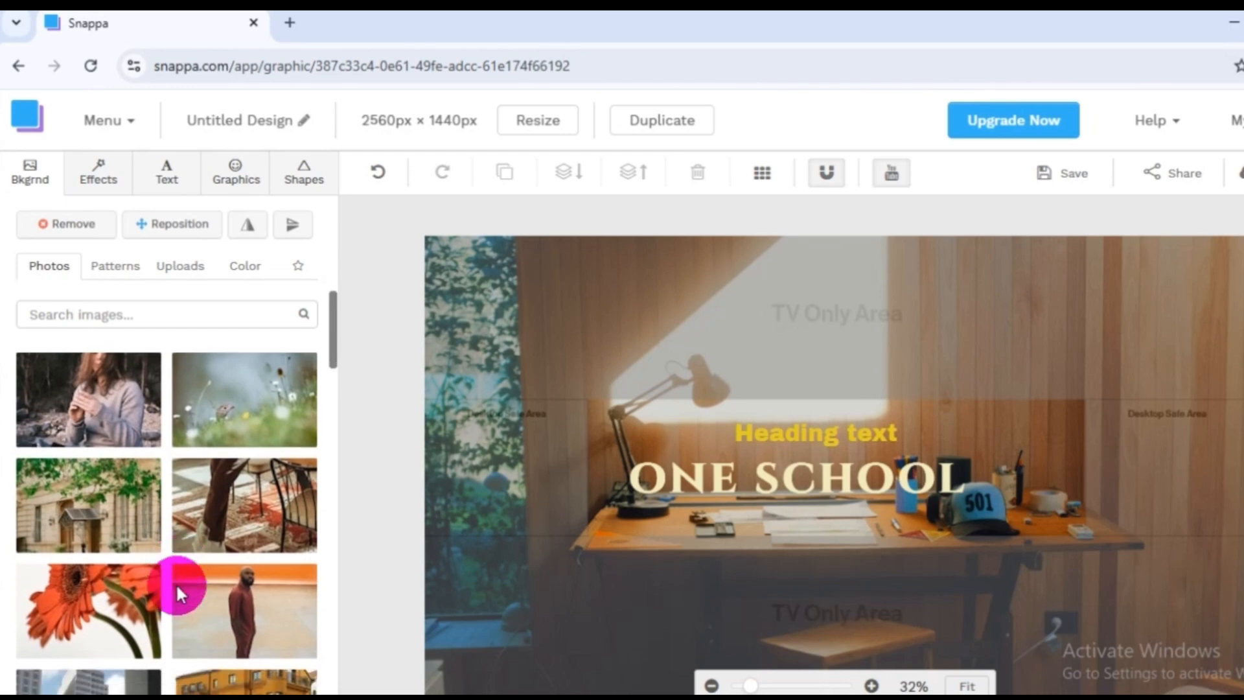
{"action": "scroll", "coordinate": [177, 582], "scroll_direction": "down", "scroll_amount": 2}
{"action": "left_click", "coordinate": [235, 629]}
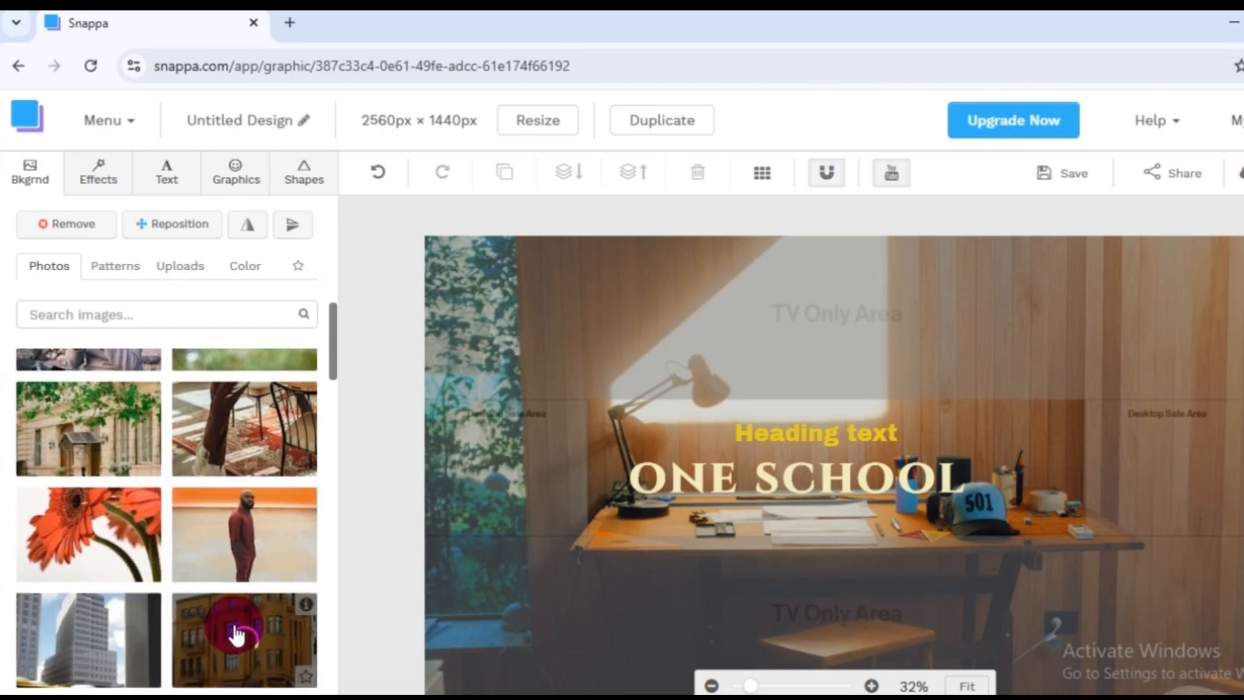
Search the background photo library for "camera".
{"action": "scroll", "coordinate": [195, 585], "scroll_direction": "down", "scroll_amount": 5}
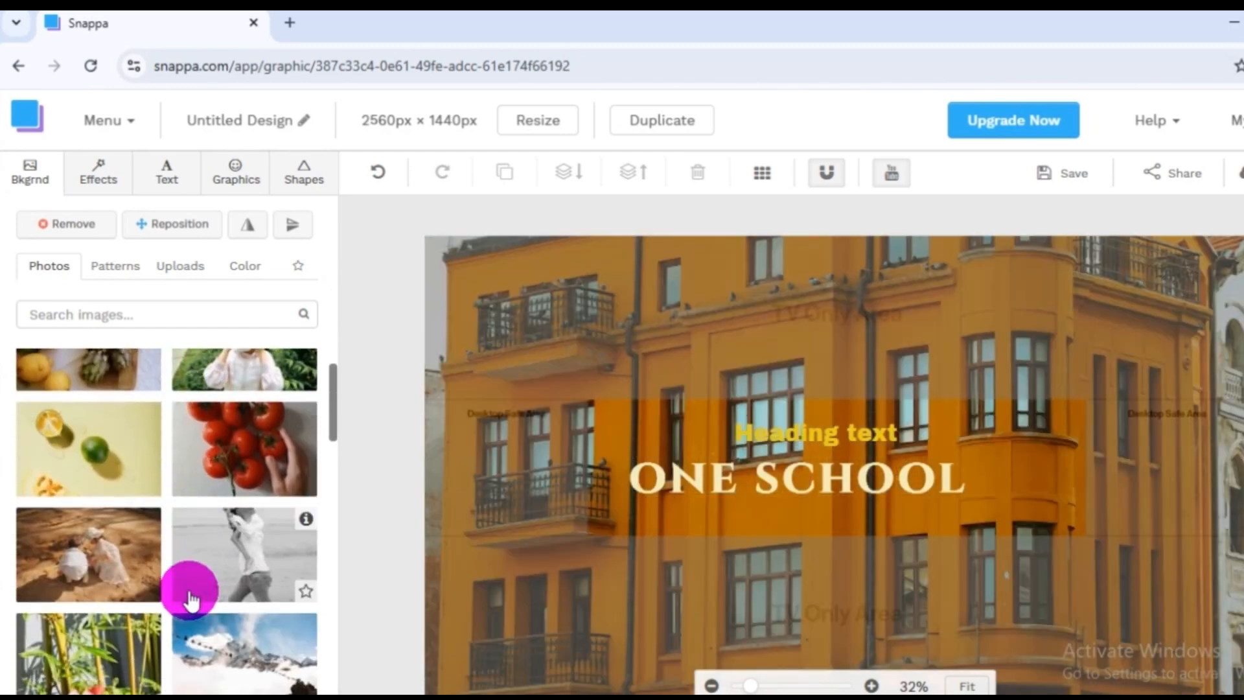
{"action": "scroll", "coordinate": [190, 599], "scroll_direction": "up", "scroll_amount": 6}
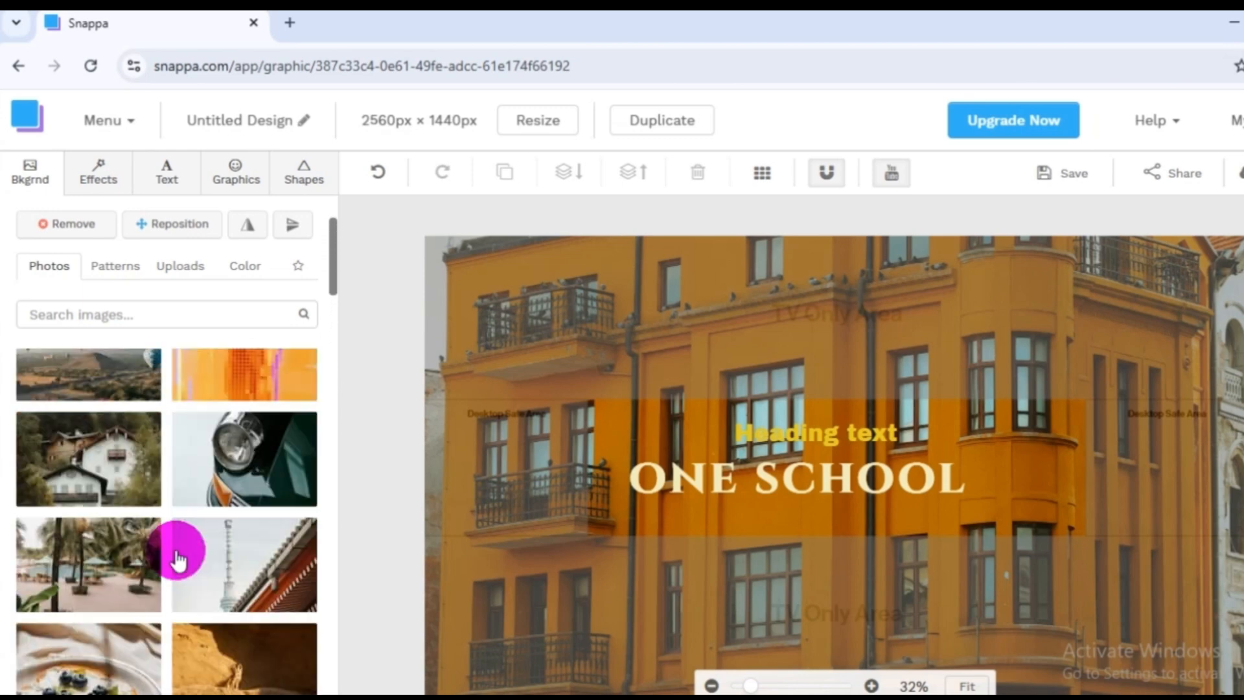
{"action": "scroll", "coordinate": [175, 549], "scroll_direction": "up", "scroll_amount": 2}
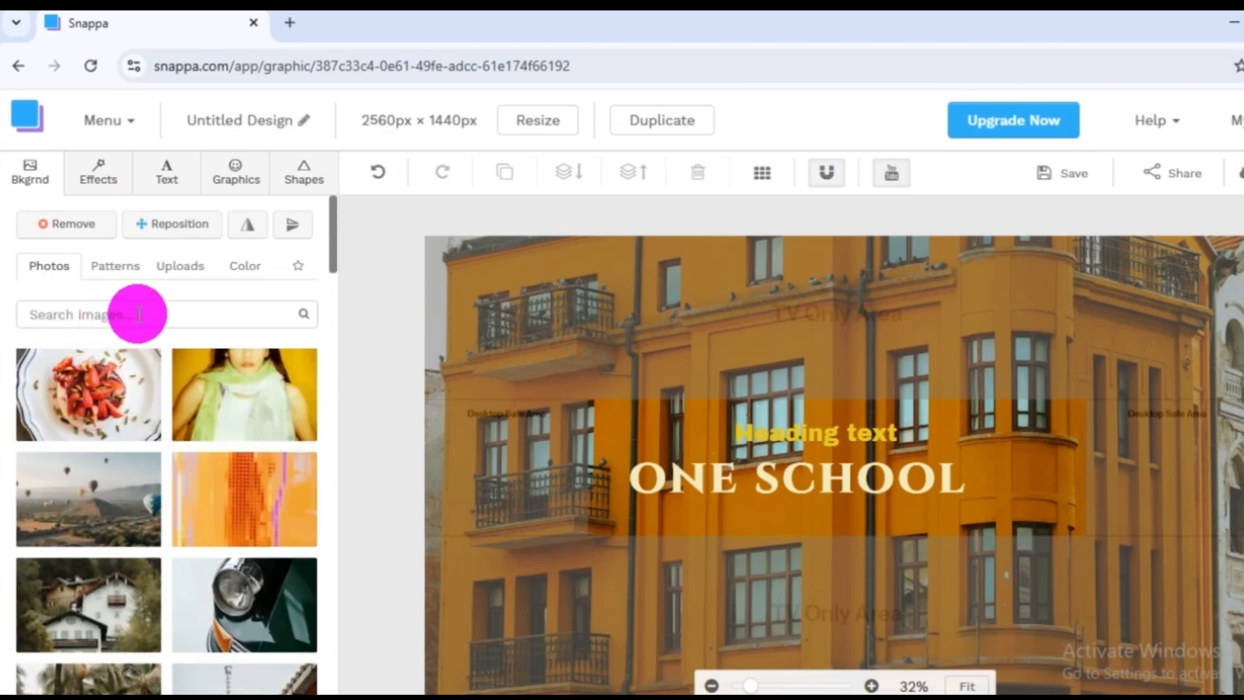
{"action": "left_click", "coordinate": [111, 314]}
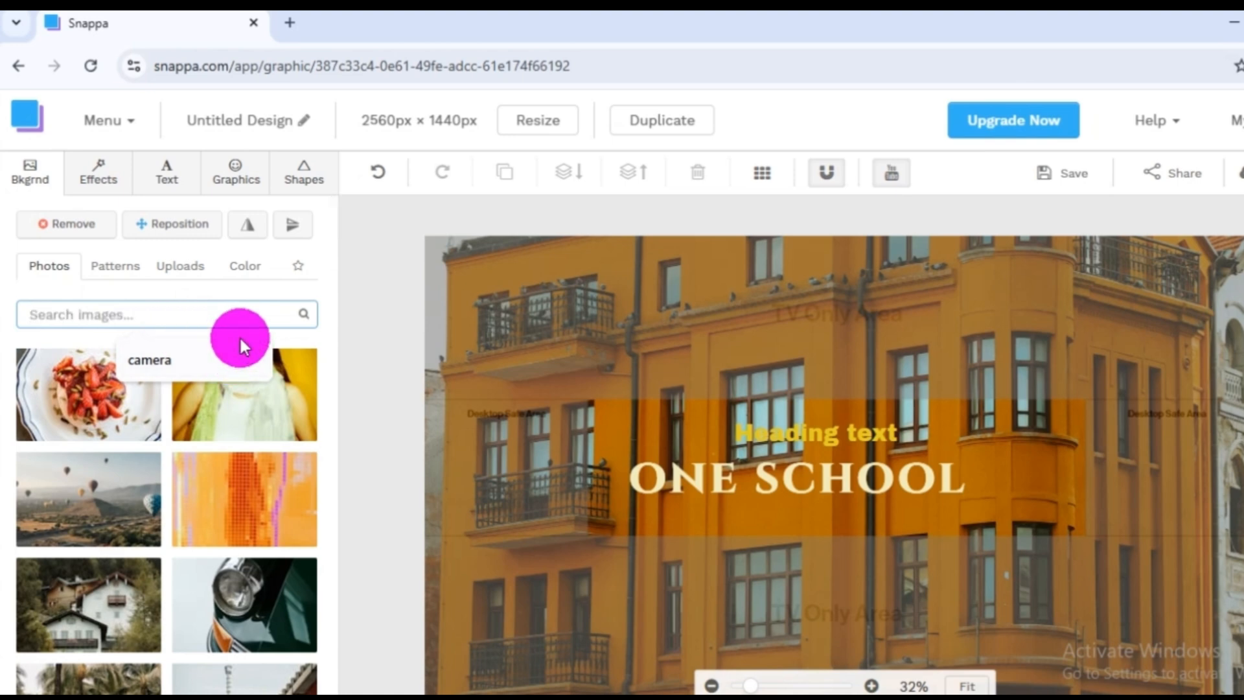
{"action": "left_click", "coordinate": [249, 367]}
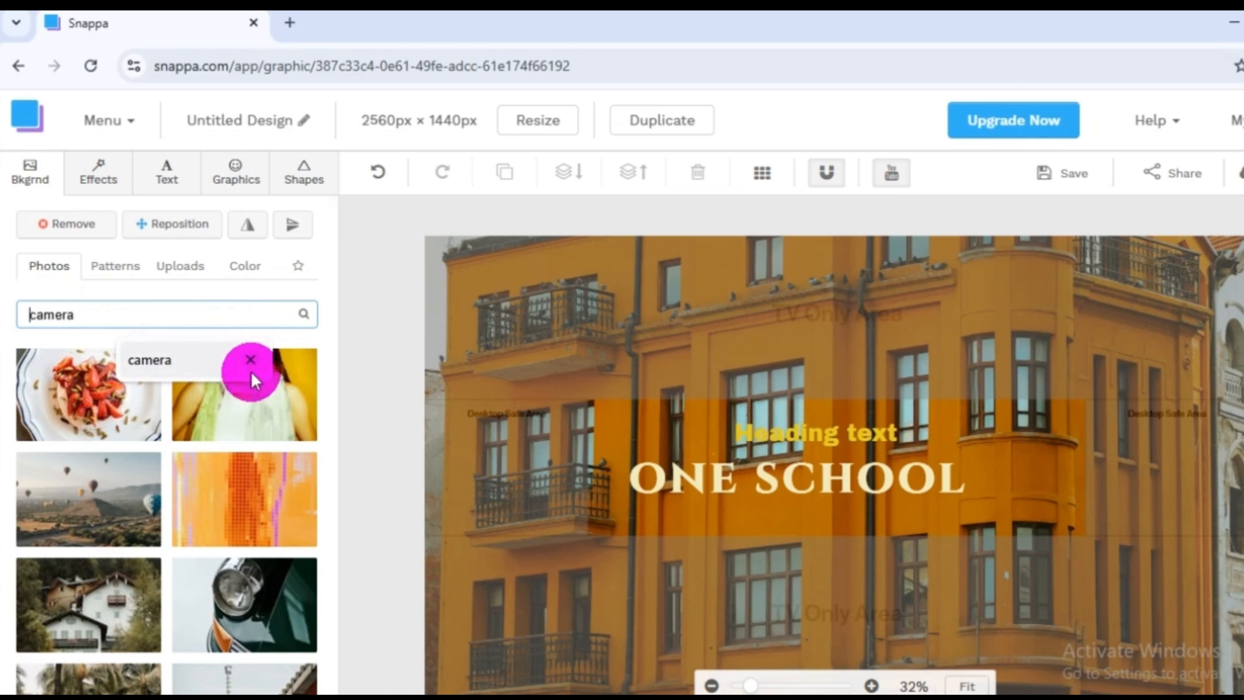
{"action": "left_click", "coordinate": [173, 363]}
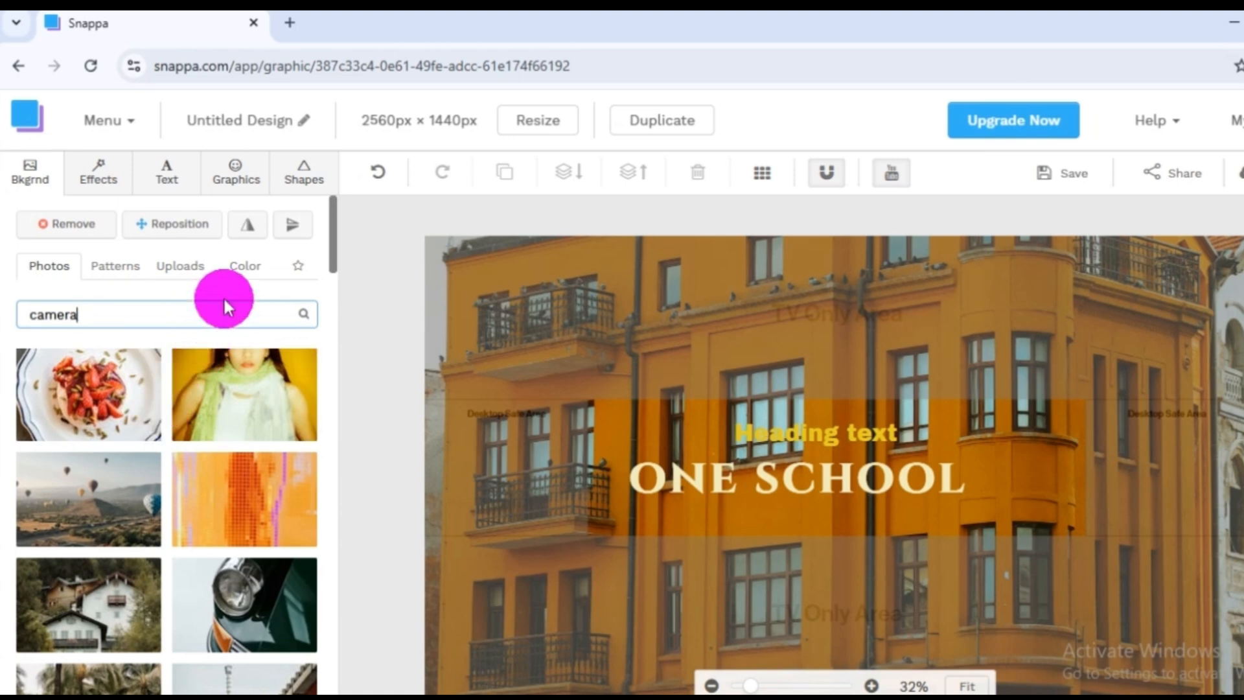
{"action": "key", "text": "Return"}
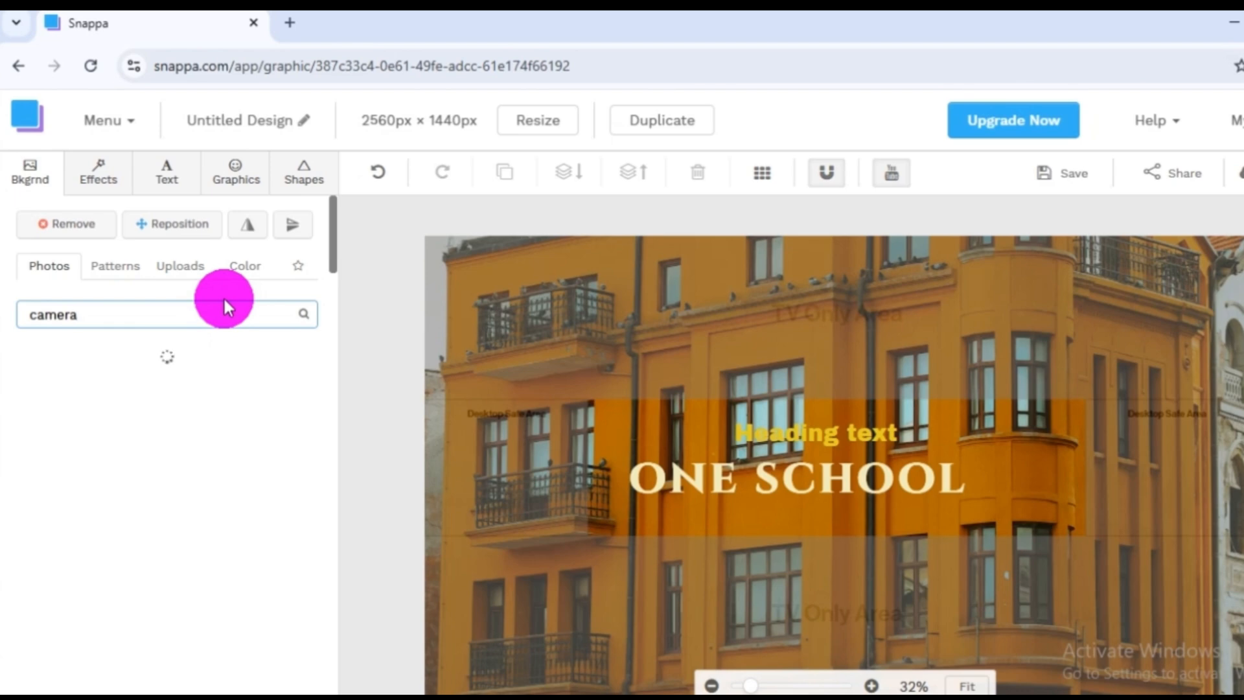
Apply the photo of a handheld Fujifilm camera in front of blurred orange lights as the banner background.
{"action": "scroll", "coordinate": [182, 545], "scroll_direction": "down", "scroll_amount": 2}
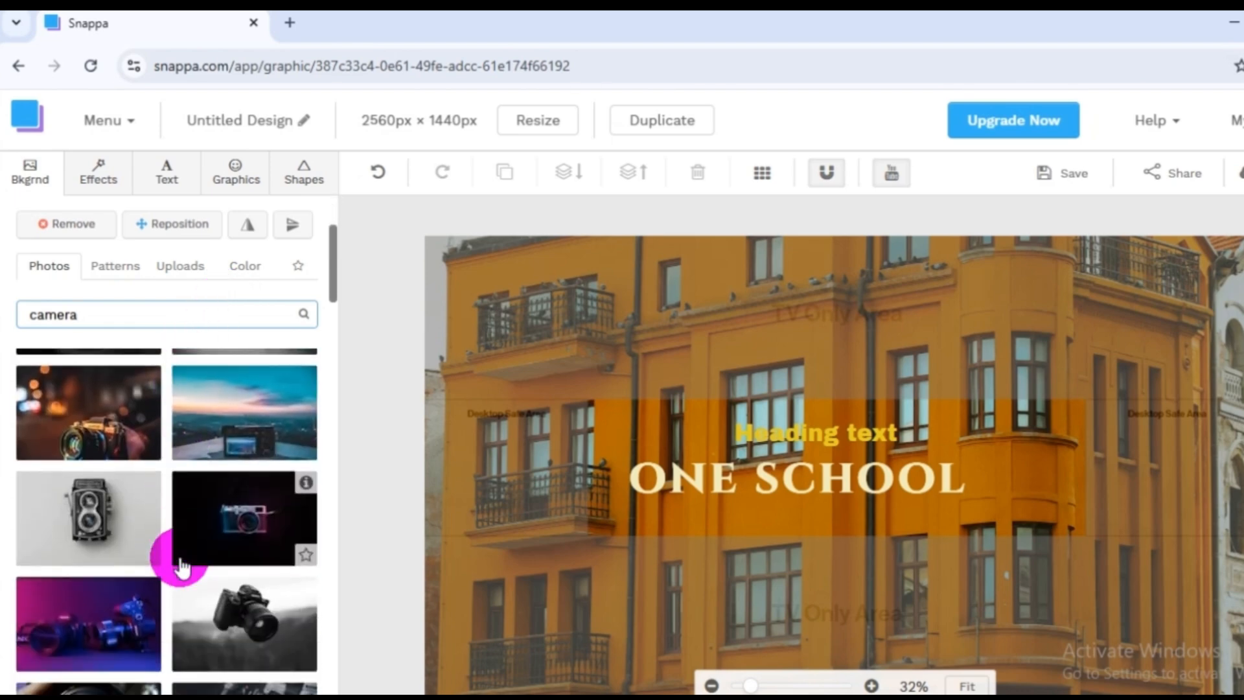
{"action": "scroll", "coordinate": [142, 602], "scroll_direction": "up", "scroll_amount": 3}
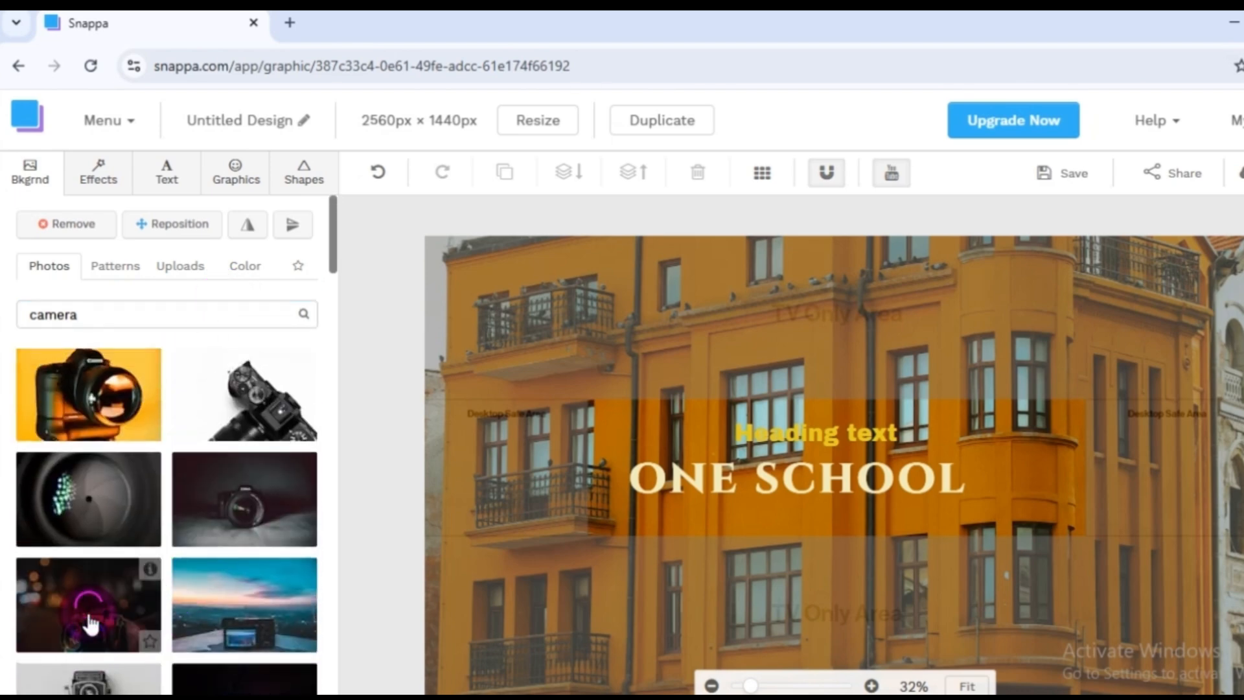
{"action": "scroll", "coordinate": [170, 574], "scroll_direction": "down", "scroll_amount": 5}
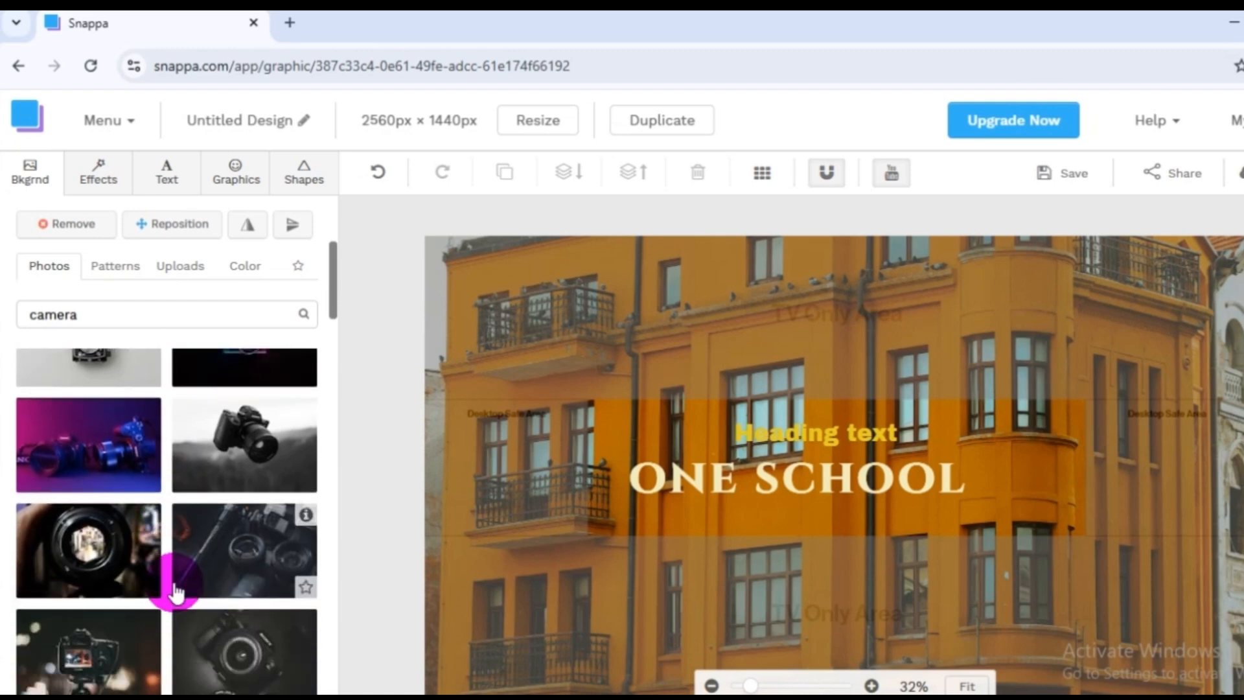
{"action": "left_click", "coordinate": [173, 587]}
Change the banner background to the dark photo of a camera held in blue and red light.
{"action": "scroll", "coordinate": [170, 597], "scroll_direction": "down", "scroll_amount": 5}
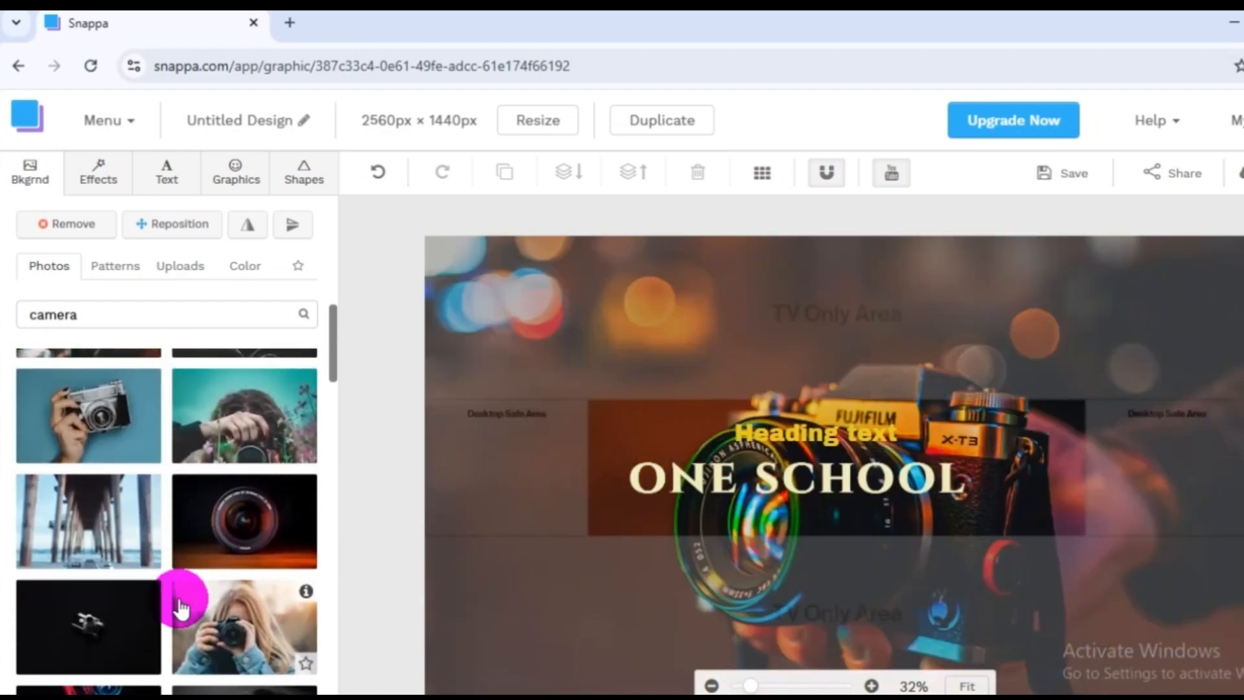
{"action": "scroll", "coordinate": [180, 608], "scroll_direction": "down", "scroll_amount": 3}
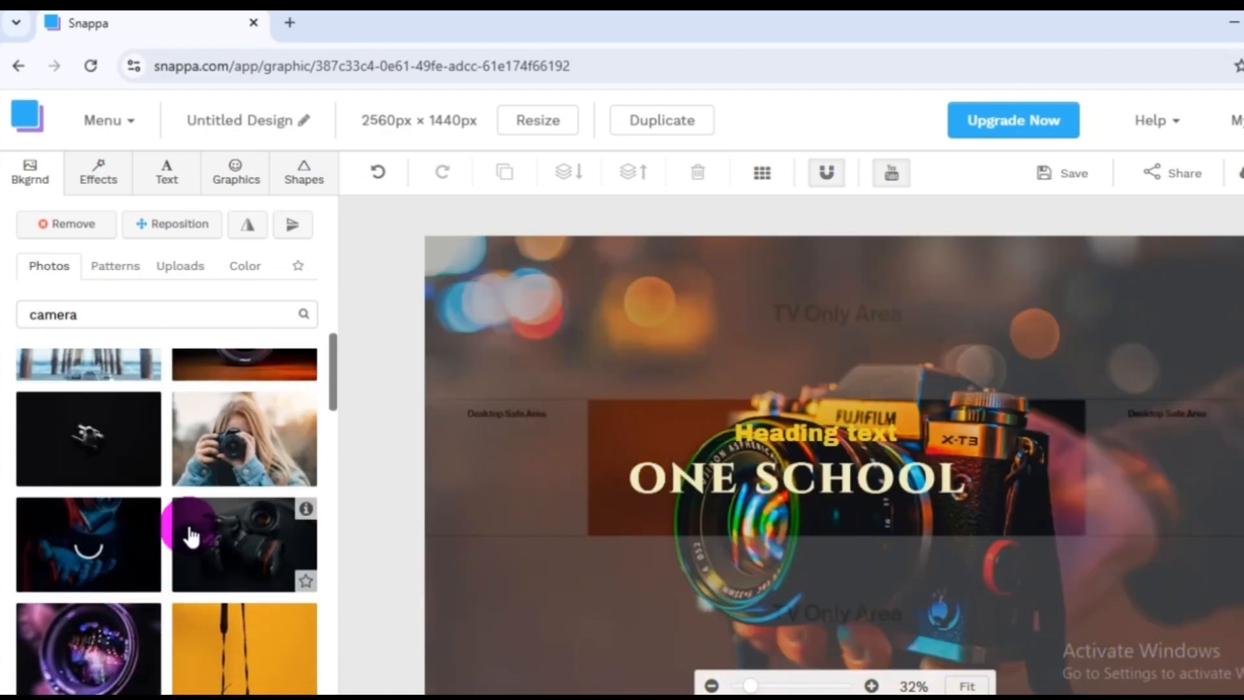
{"action": "left_click", "coordinate": [207, 578]}
{"action": "scroll", "coordinate": [194, 569], "scroll_direction": "up", "scroll_amount": 10}
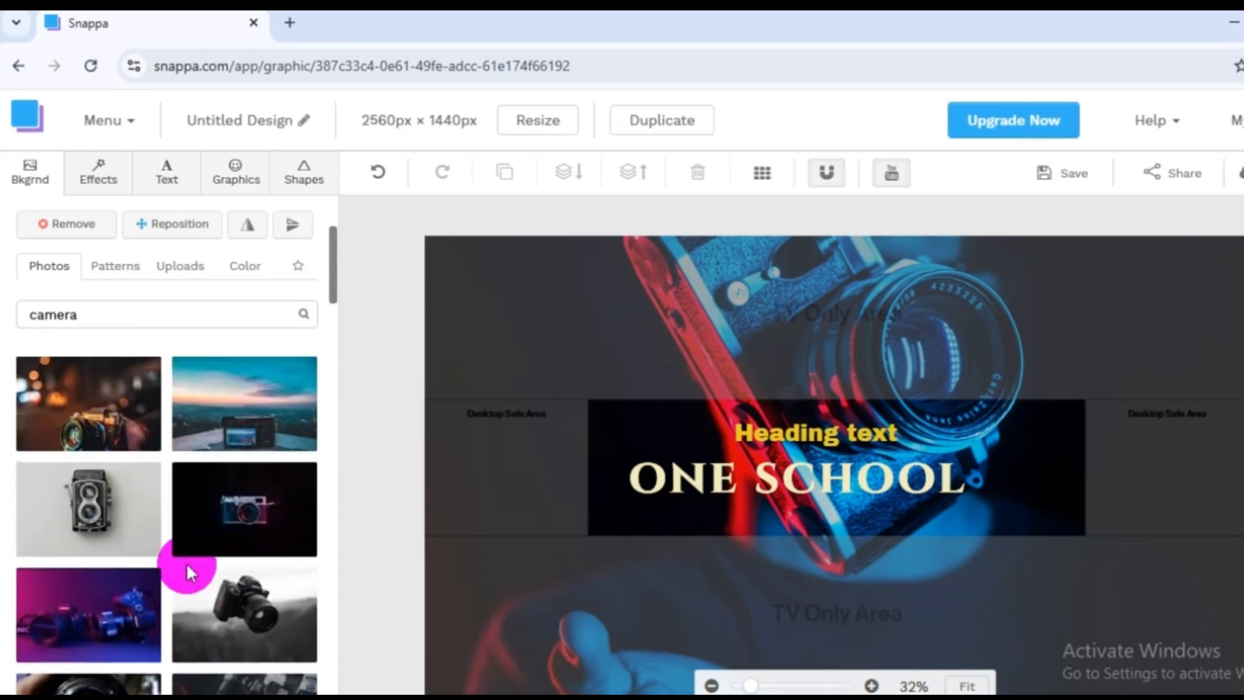
Search the background photo library for "church" instead of "camera".
{"action": "left_click", "coordinate": [124, 489]}
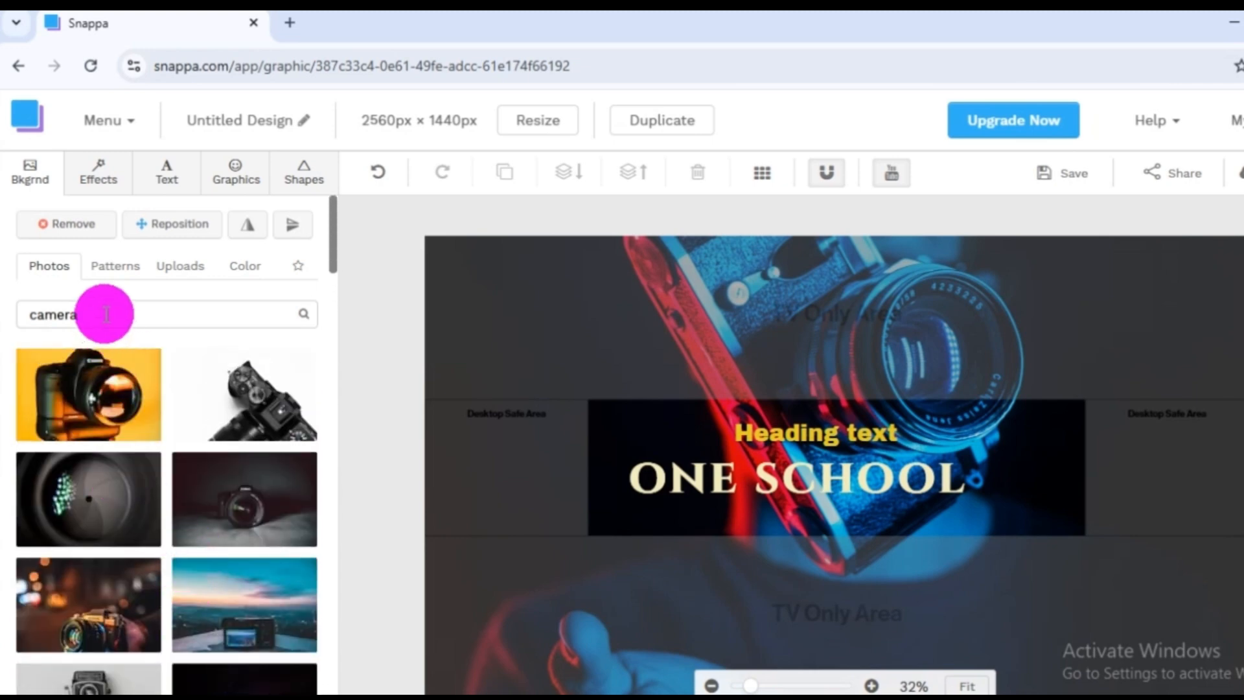
{"action": "left_click_drag", "start_coordinate": [102, 312], "coordinate": [14, 305]}
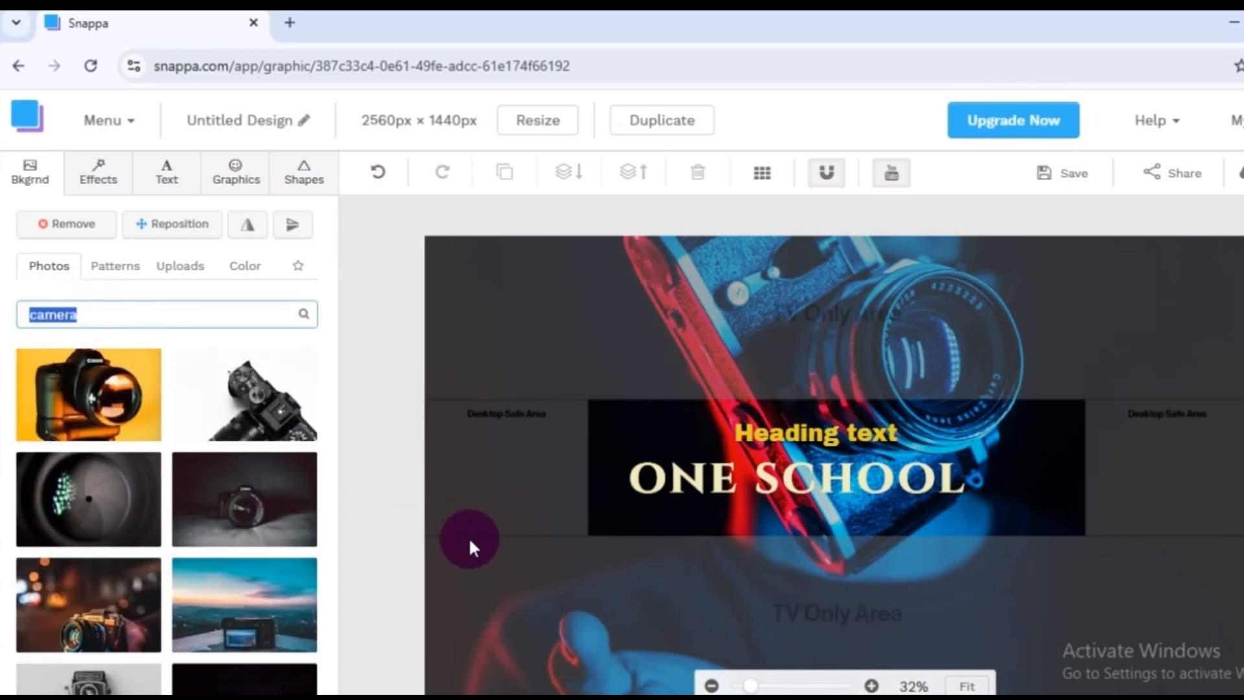
{"action": "type", "text": "chur"}
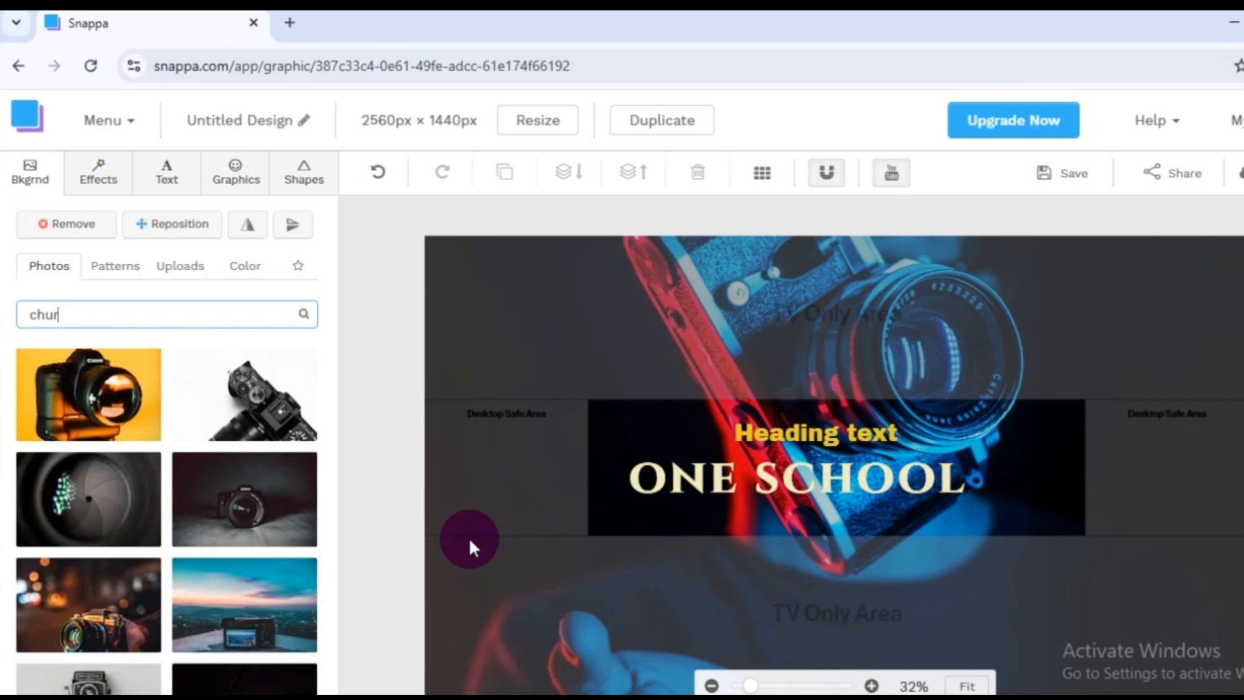
{"action": "type", "text": "ch"}
{"action": "key", "text": "Return"}
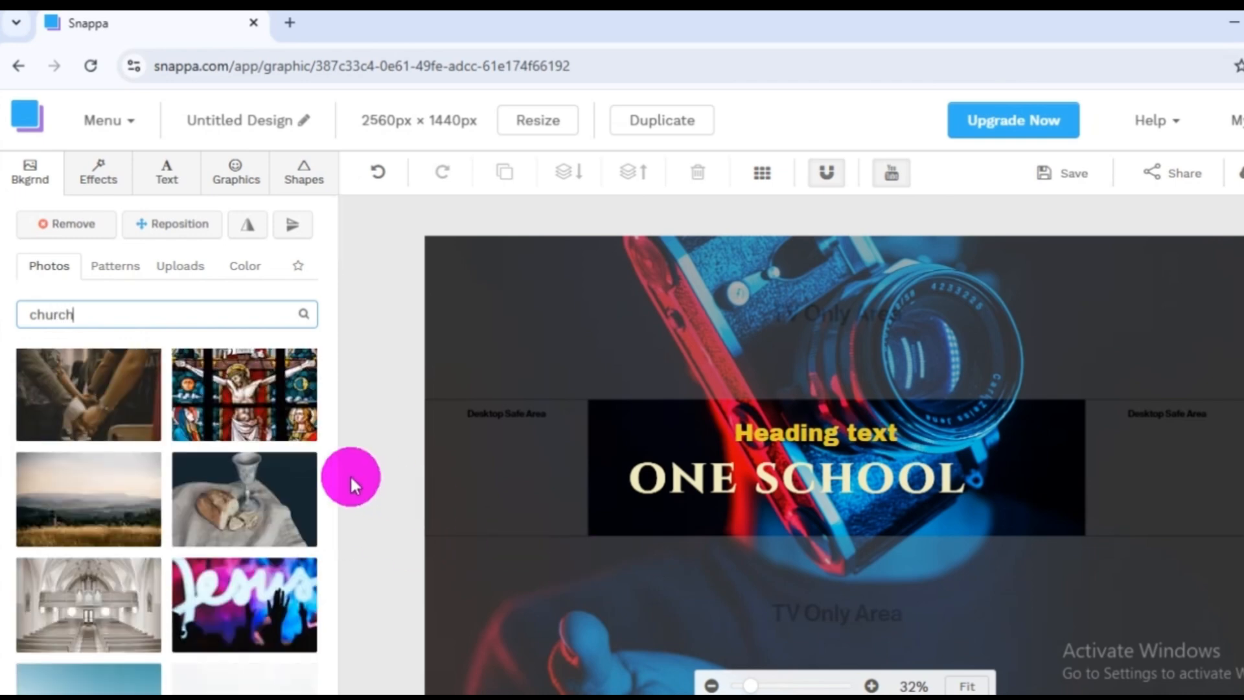
Choose the photo of red church seats from the search results as the banner background.
{"action": "scroll", "coordinate": [186, 547], "scroll_direction": "down", "scroll_amount": 3}
{"action": "scroll", "coordinate": [119, 587], "scroll_direction": "down", "scroll_amount": 3}
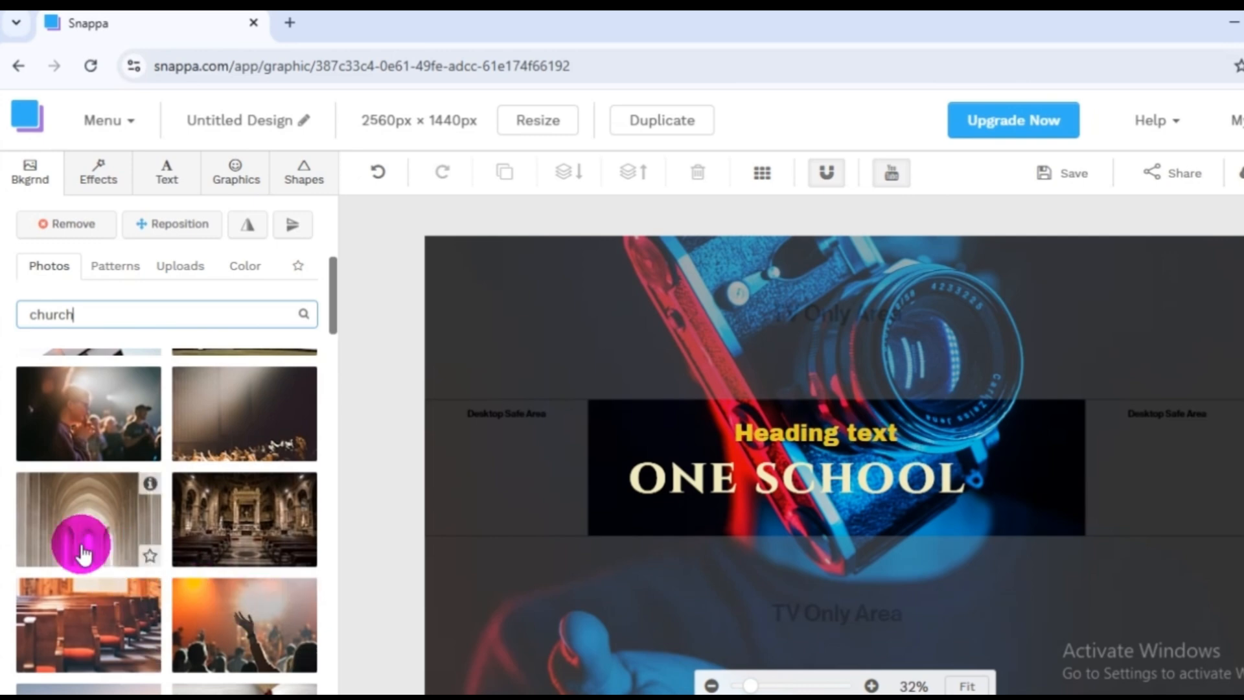
{"action": "left_click", "coordinate": [155, 599]}
{"action": "left_click", "coordinate": [213, 545]}
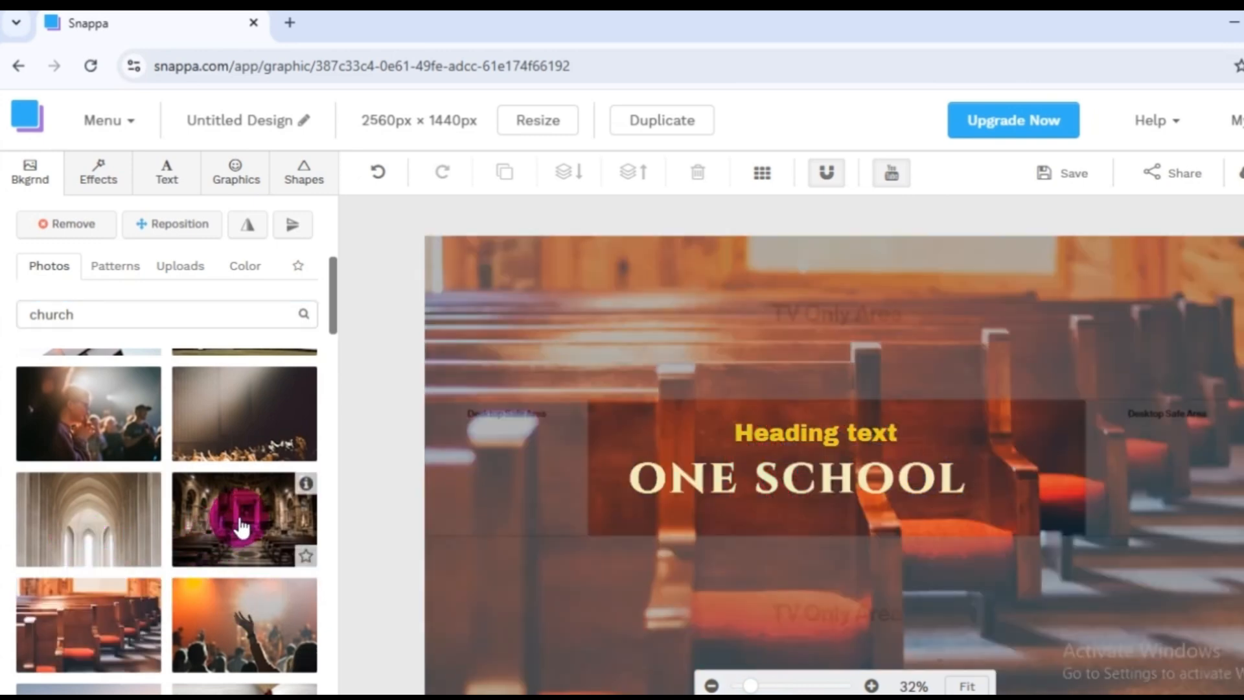
Apply the photo of an ornate church interior with a golden altar and wooden pews as the banner background.
{"action": "left_click", "coordinate": [240, 522]}
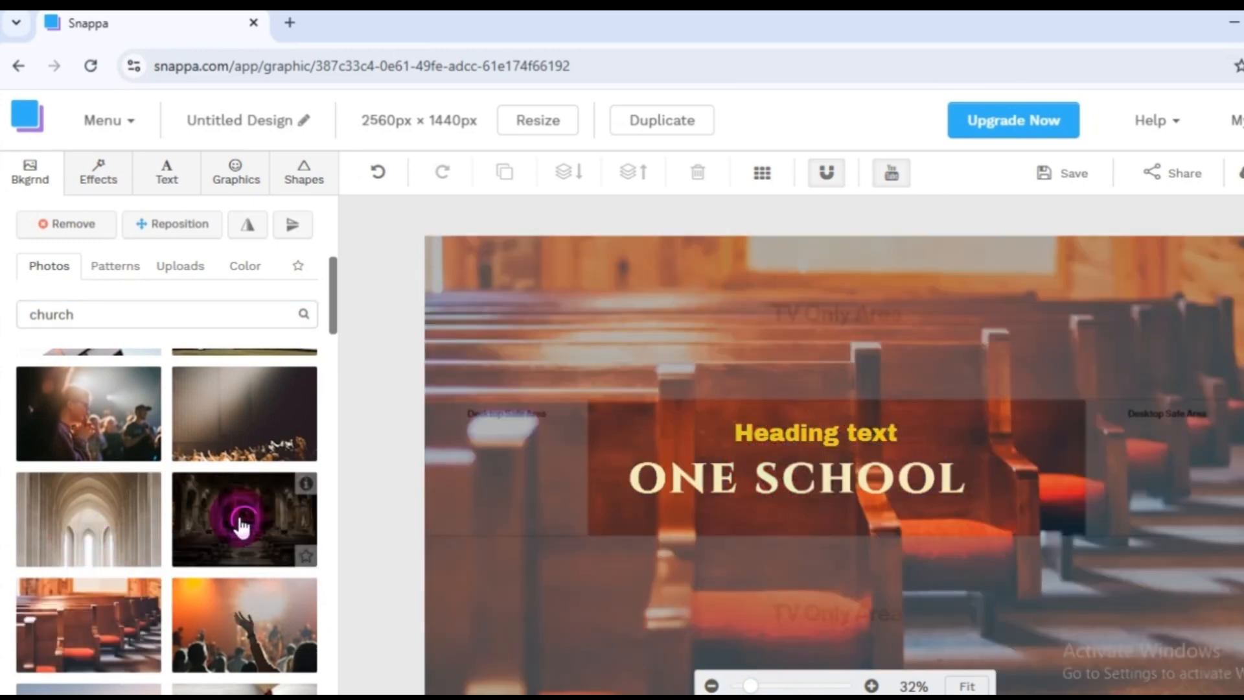
{"action": "scroll", "coordinate": [117, 502], "scroll_direction": "down", "scroll_amount": 2}
{"action": "scroll", "coordinate": [150, 512], "scroll_direction": "down", "scroll_amount": 5}
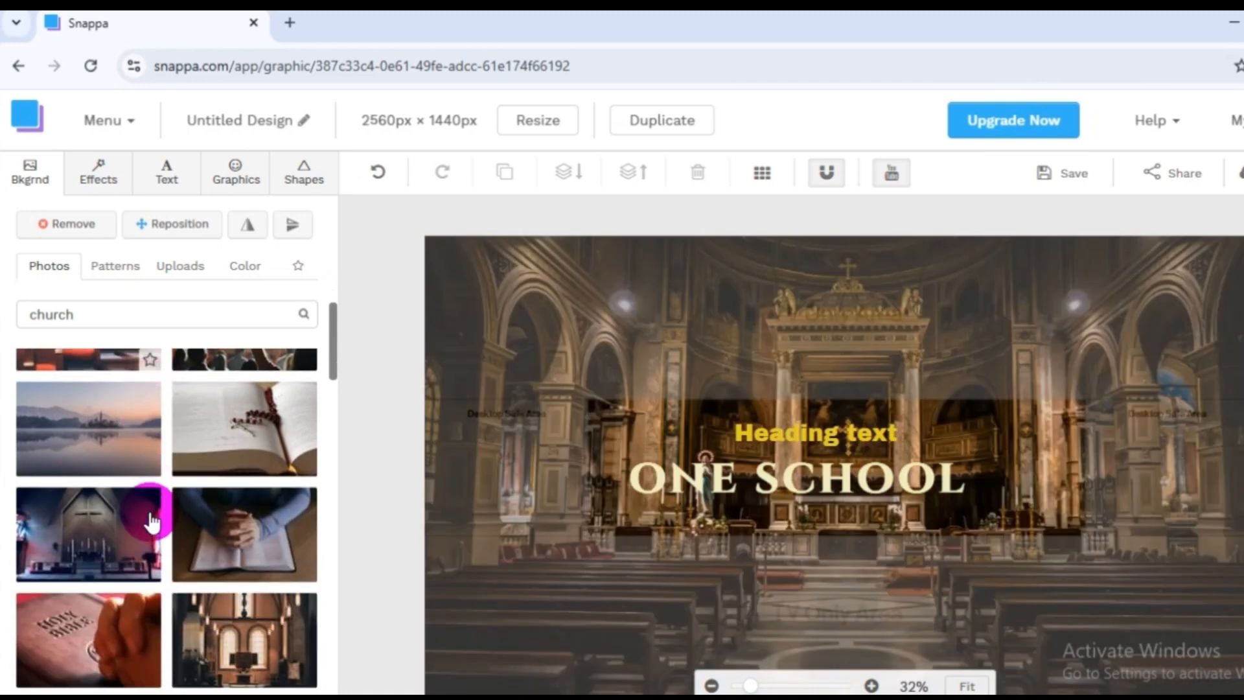
{"action": "scroll", "coordinate": [162, 584], "scroll_direction": "down", "scroll_amount": 8}
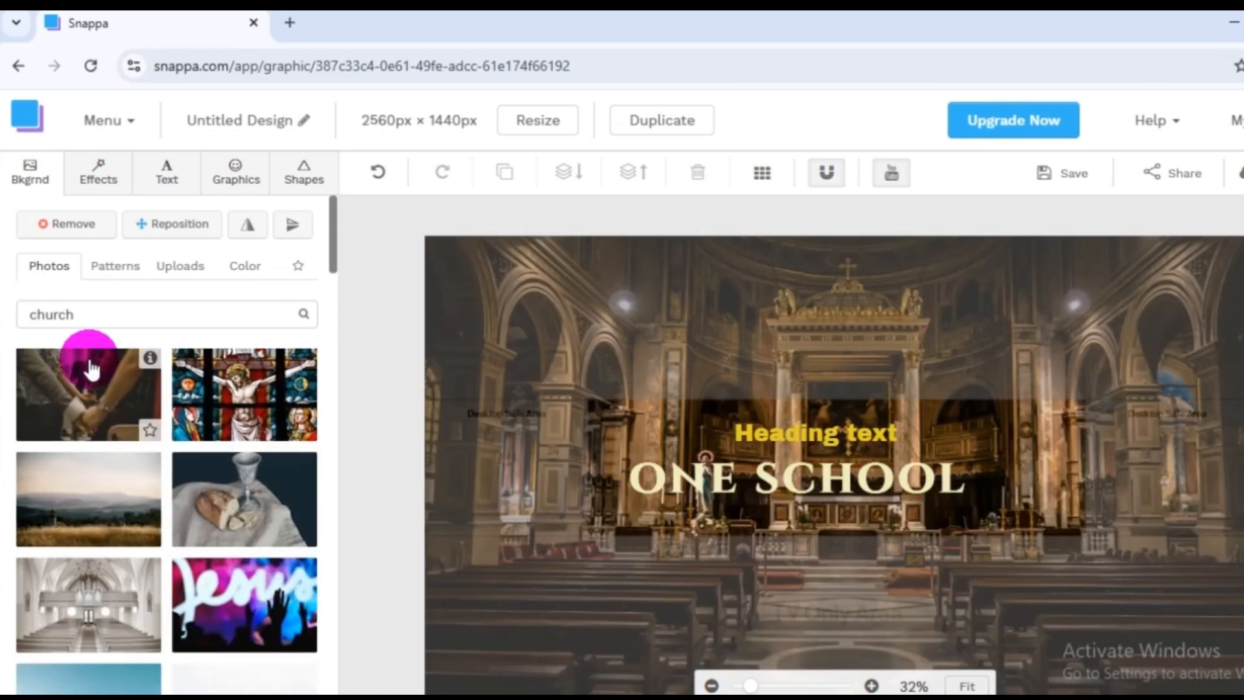
Search the background photo library for "mosque" instead of "church".
{"action": "double_click", "coordinate": [112, 317]}
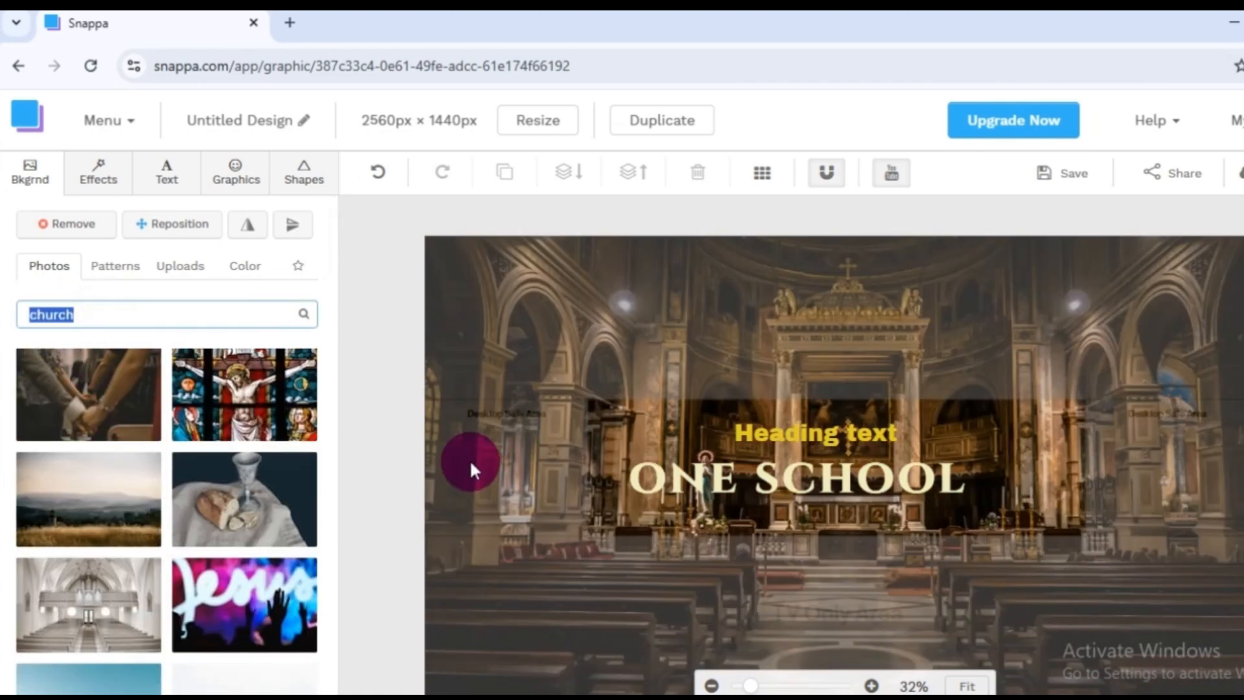
{"action": "type", "text": "mosque"}
{"action": "left_click", "coordinate": [167, 316]}
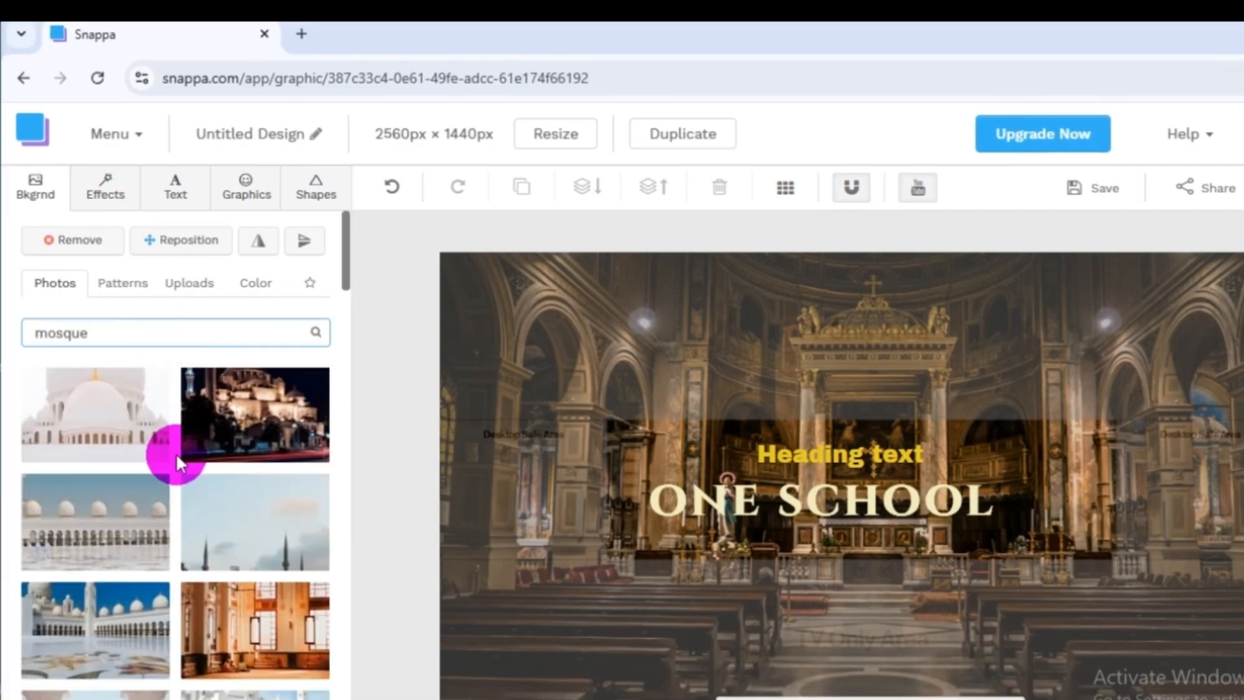
Set the banner background to the photo of a white domed mosque under a deep blue sky.
{"action": "scroll", "coordinate": [169, 492], "scroll_direction": "down", "scroll_amount": 3}
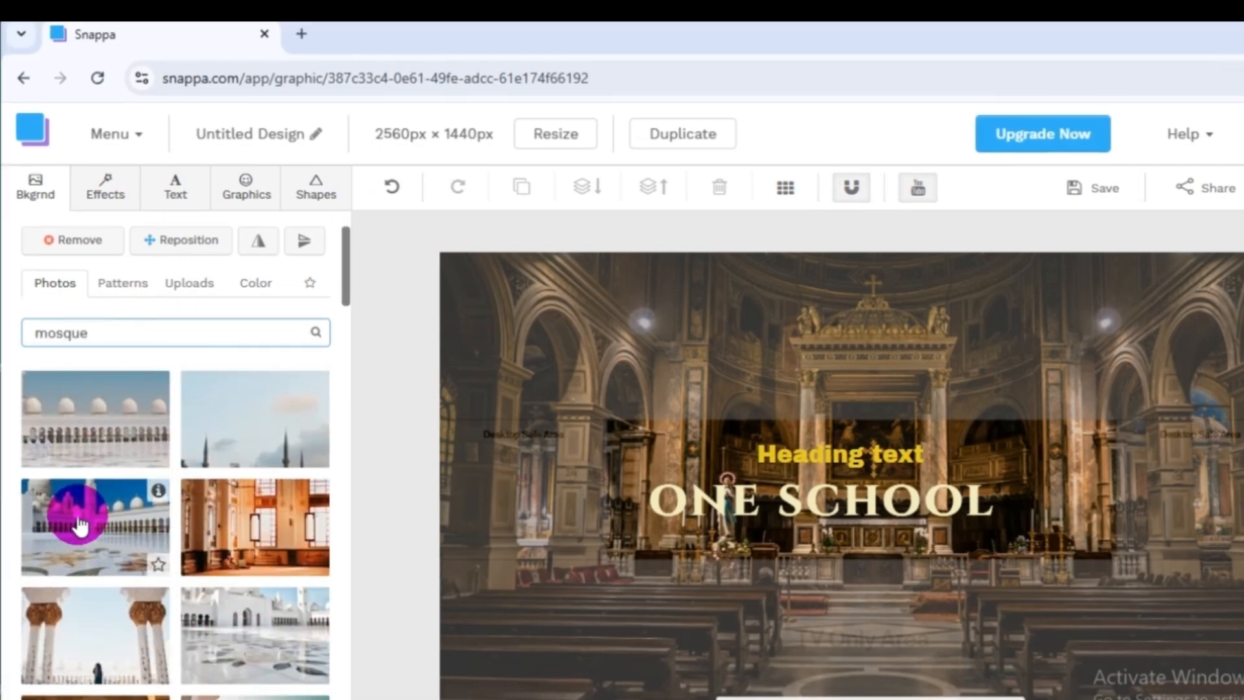
{"action": "left_click", "coordinate": [84, 517]}
{"action": "scroll", "coordinate": [235, 625], "scroll_direction": "down", "scroll_amount": 5}
{"action": "scroll", "coordinate": [203, 555], "scroll_direction": "up", "scroll_amount": 5}
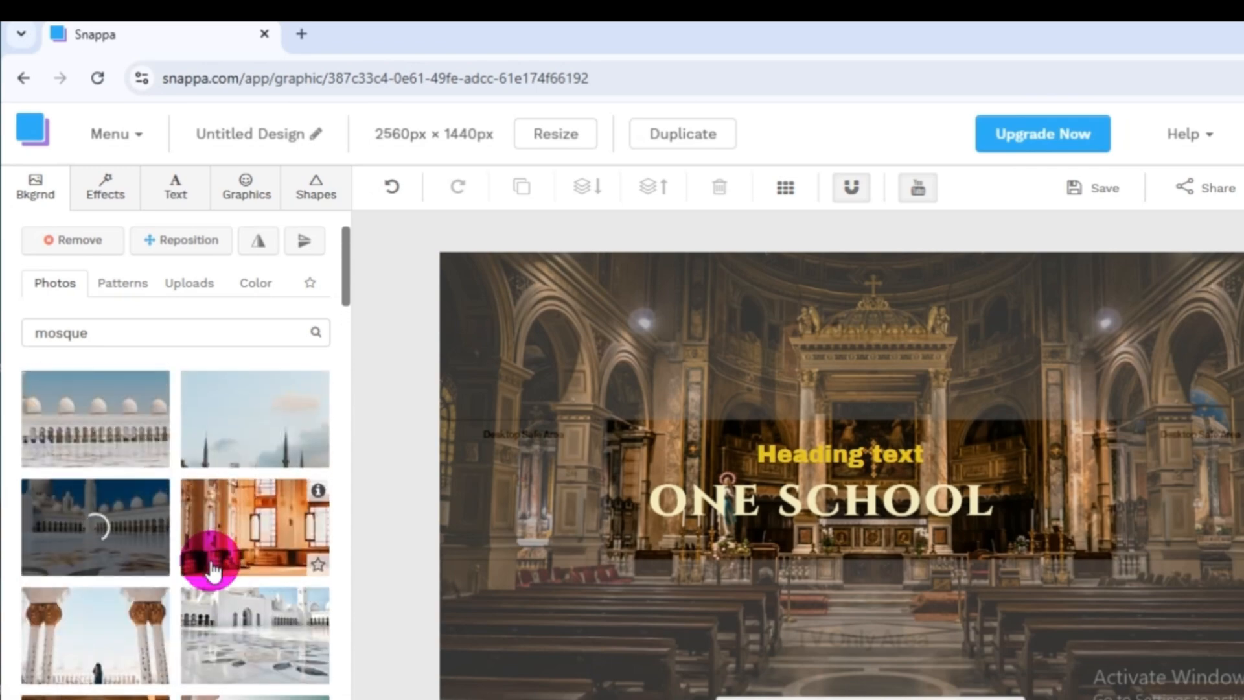
Change the banner background to the photo of sunlight shining through mosque arches.
{"action": "scroll", "coordinate": [266, 579], "scroll_direction": "down", "scroll_amount": 5}
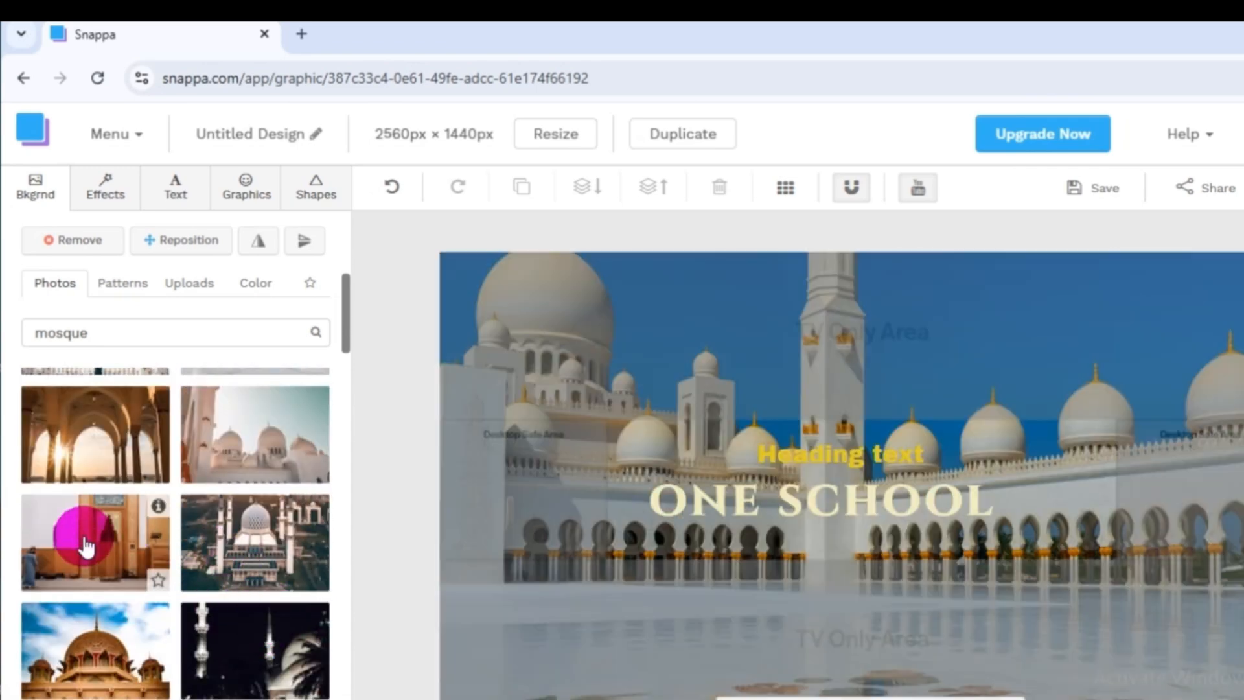
{"action": "left_click", "coordinate": [71, 430]}
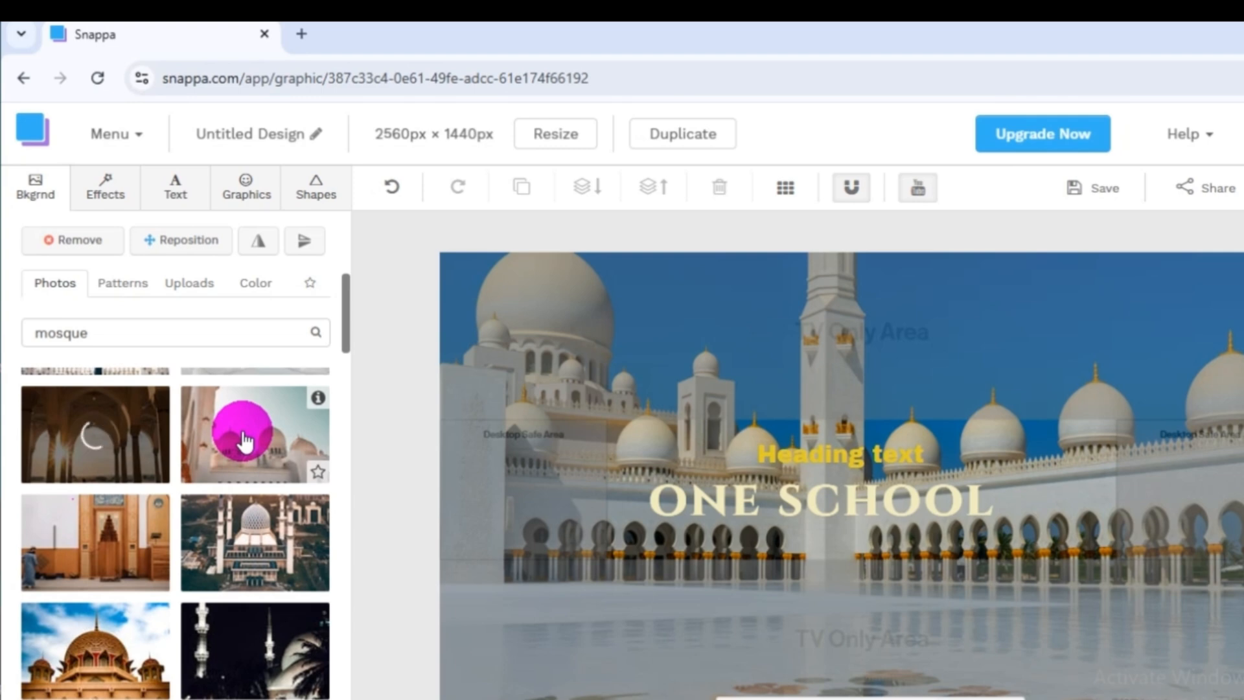
{"action": "scroll", "coordinate": [227, 512], "scroll_direction": "down", "scroll_amount": 5}
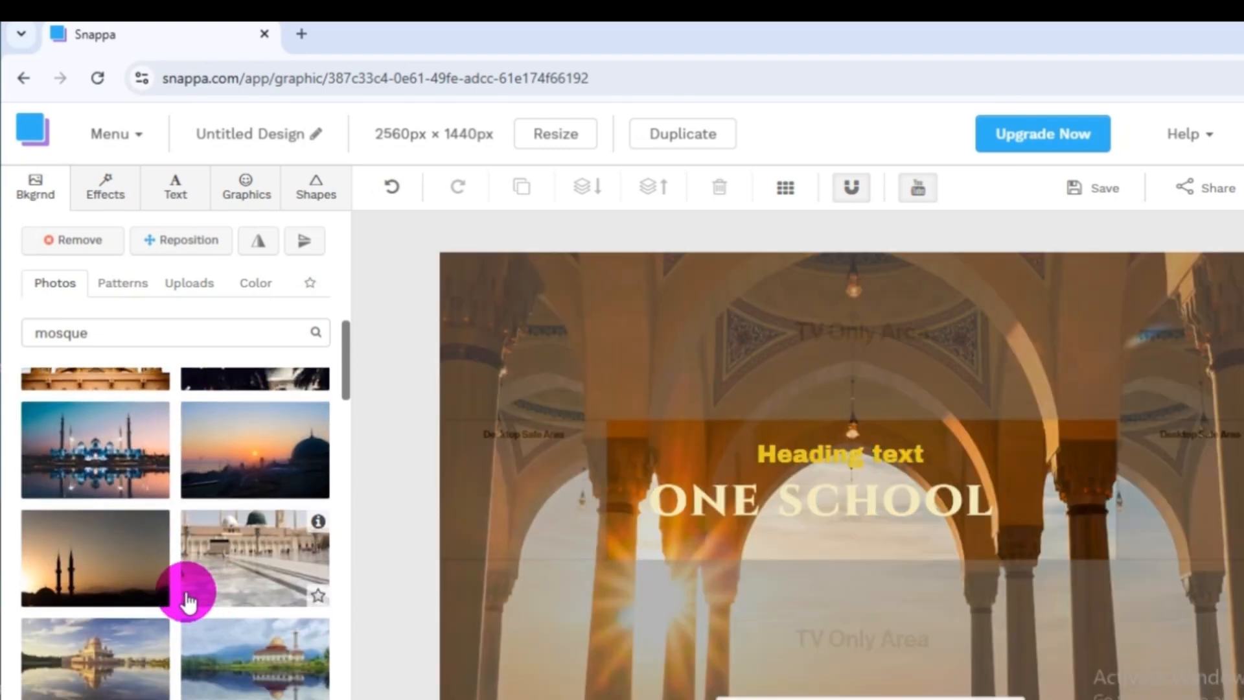
{"action": "scroll", "coordinate": [185, 609], "scroll_direction": "up", "scroll_amount": 5}
Replace the banner background with the mosque interior photo showing carved wooden panels and blue calligraphy.
{"action": "triple_click", "coordinate": [144, 333]}
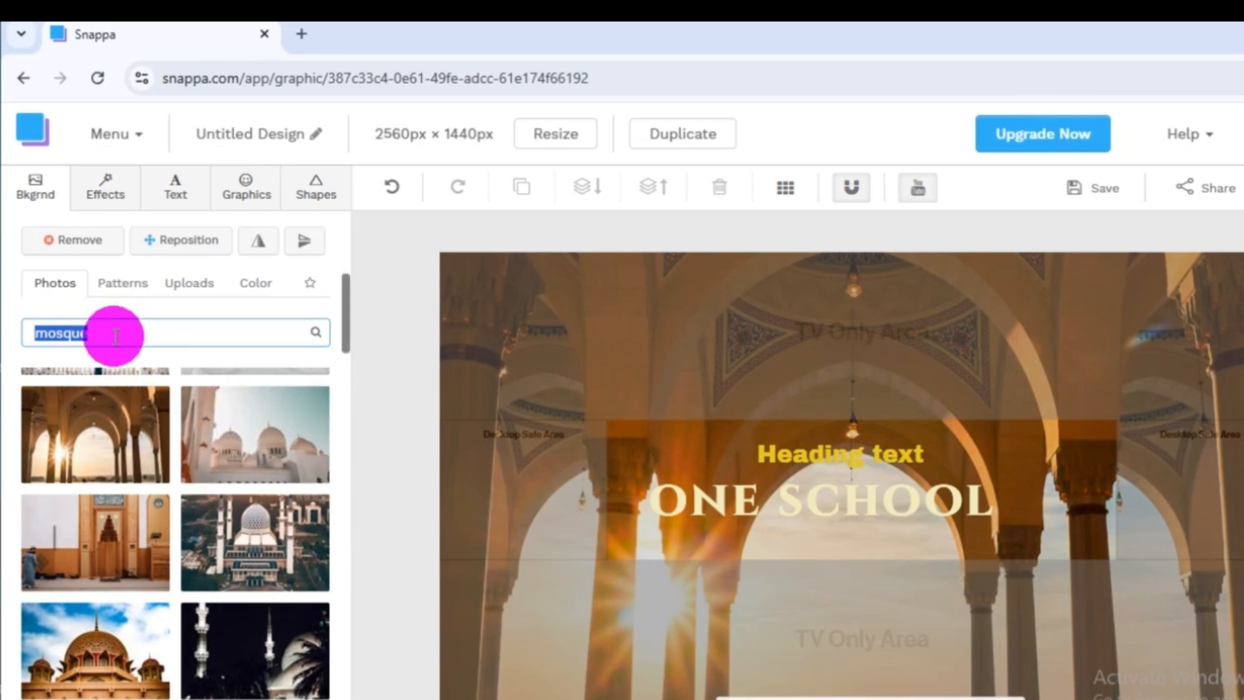
{"action": "left_click", "coordinate": [98, 526]}
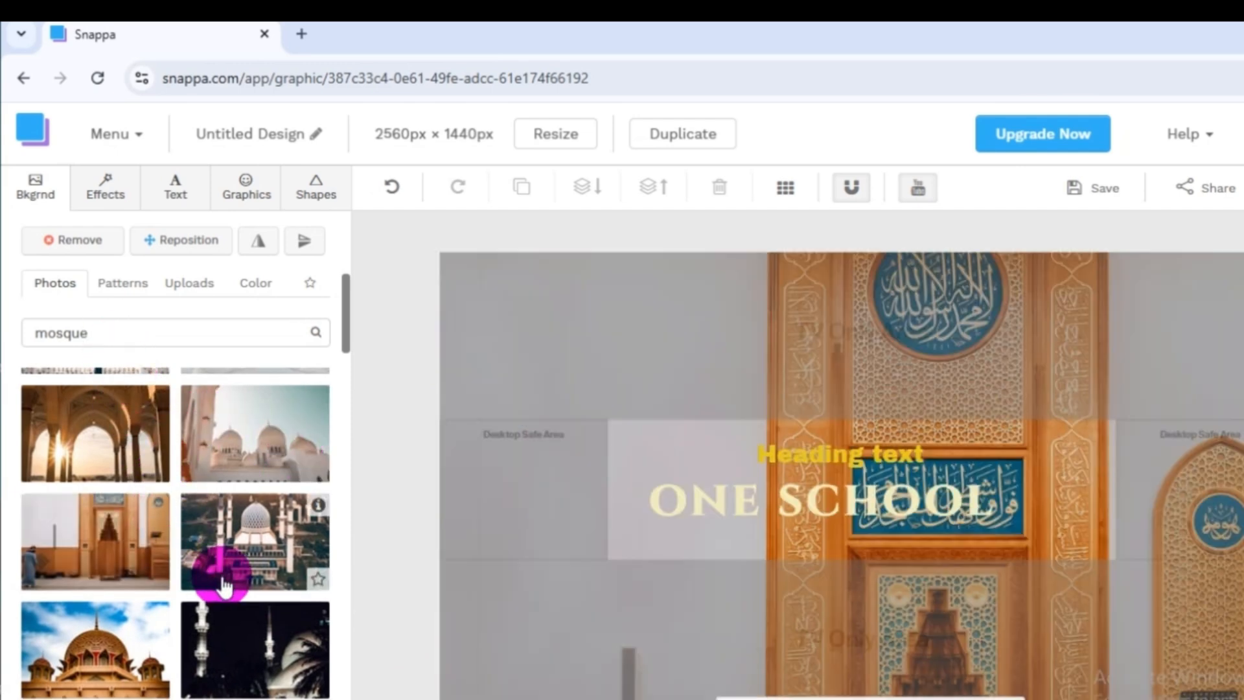
{"action": "scroll", "coordinate": [227, 616], "scroll_direction": "down", "scroll_amount": 3}
{"action": "scroll", "coordinate": [194, 519], "scroll_direction": "up", "scroll_amount": 5}
Search the background photo library for "car" instead of "mosque".
{"action": "double_click", "coordinate": [107, 328]}
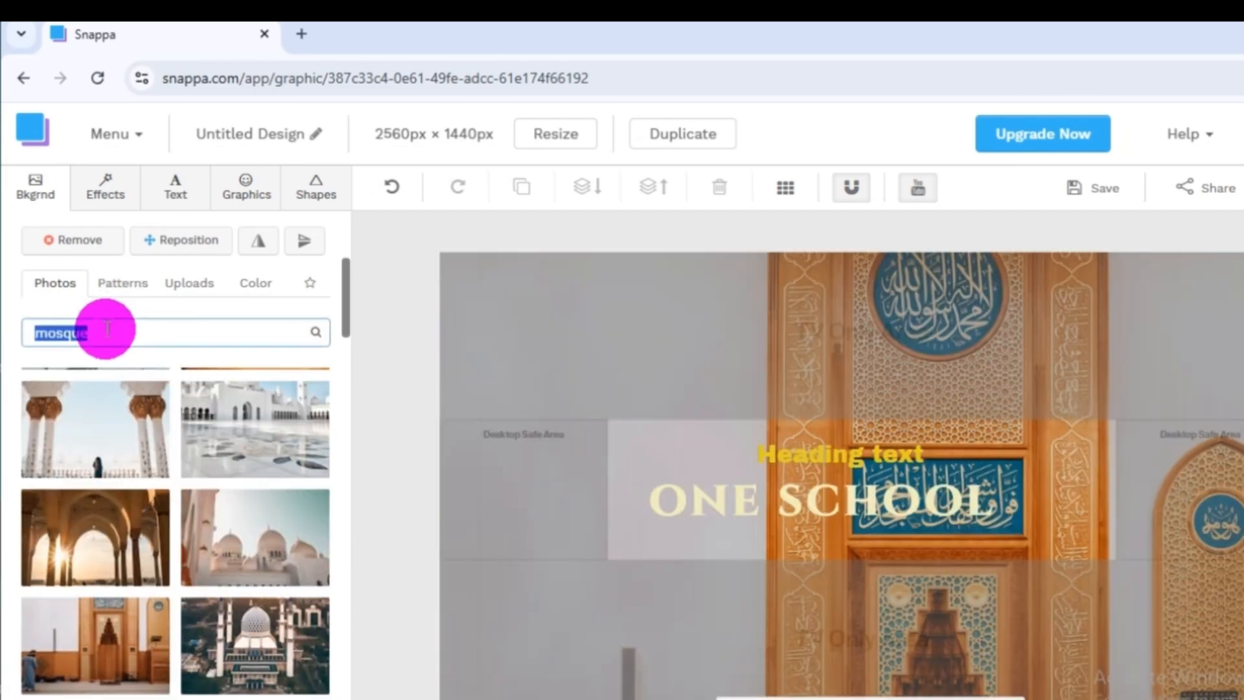
{"action": "type", "text": "car"}
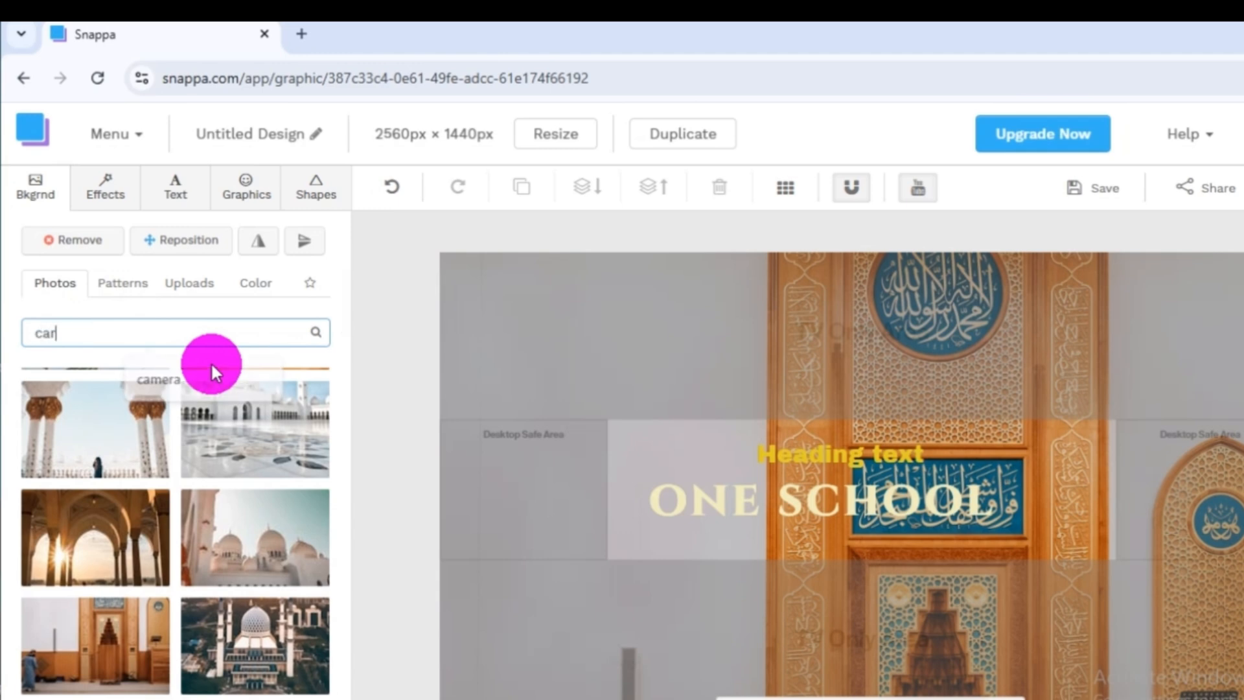
{"action": "key", "text": "Return"}
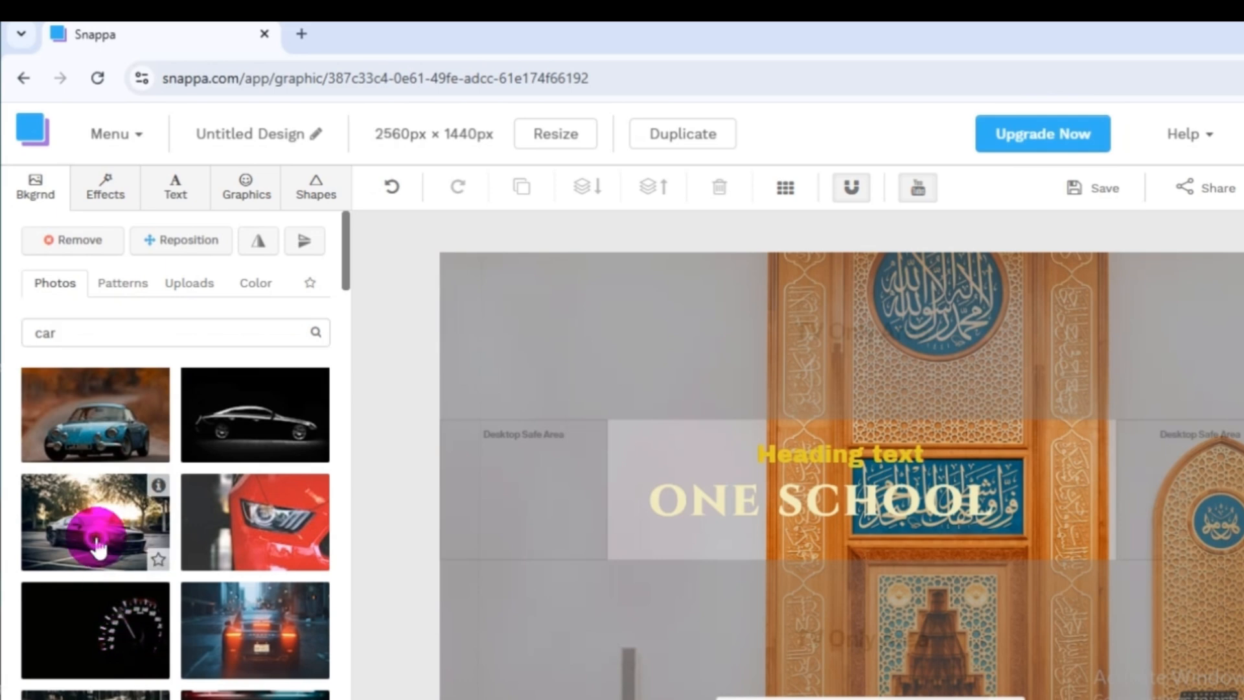
Apply the photo of an orange car on a palm-lined street as the banner background.
{"action": "left_click", "coordinate": [97, 544]}
{"action": "scroll", "coordinate": [277, 590], "scroll_direction": "down", "scroll_amount": 2}
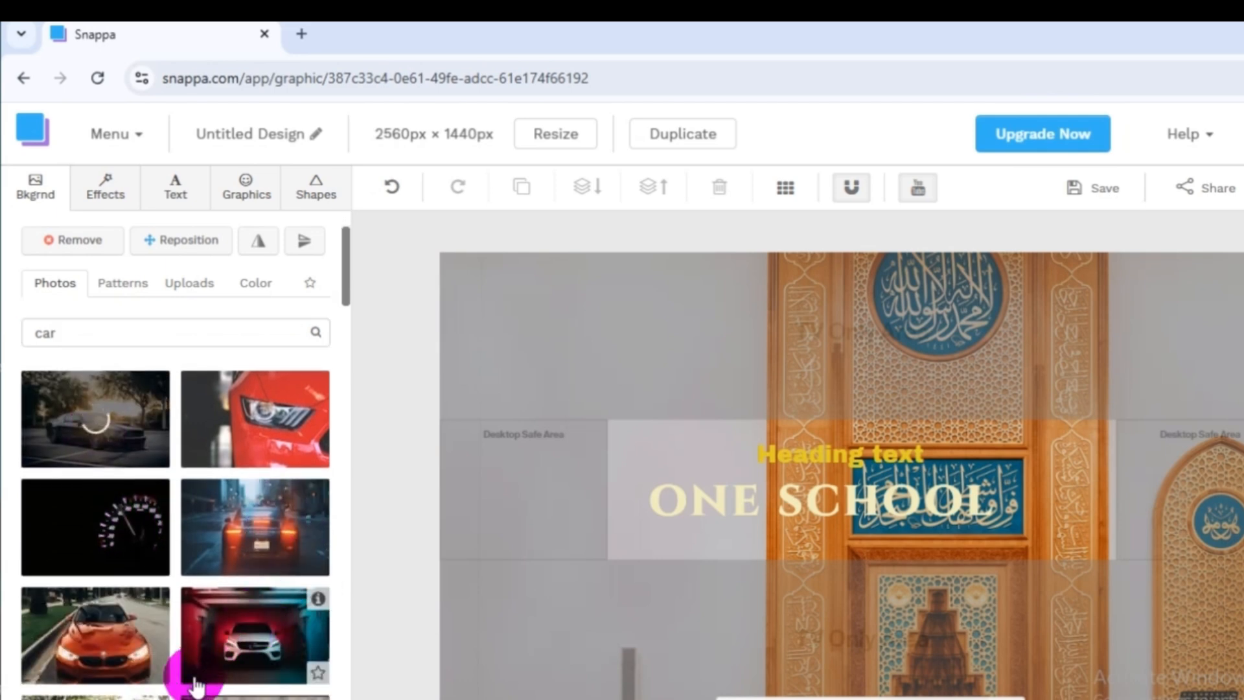
{"action": "left_click", "coordinate": [111, 641]}
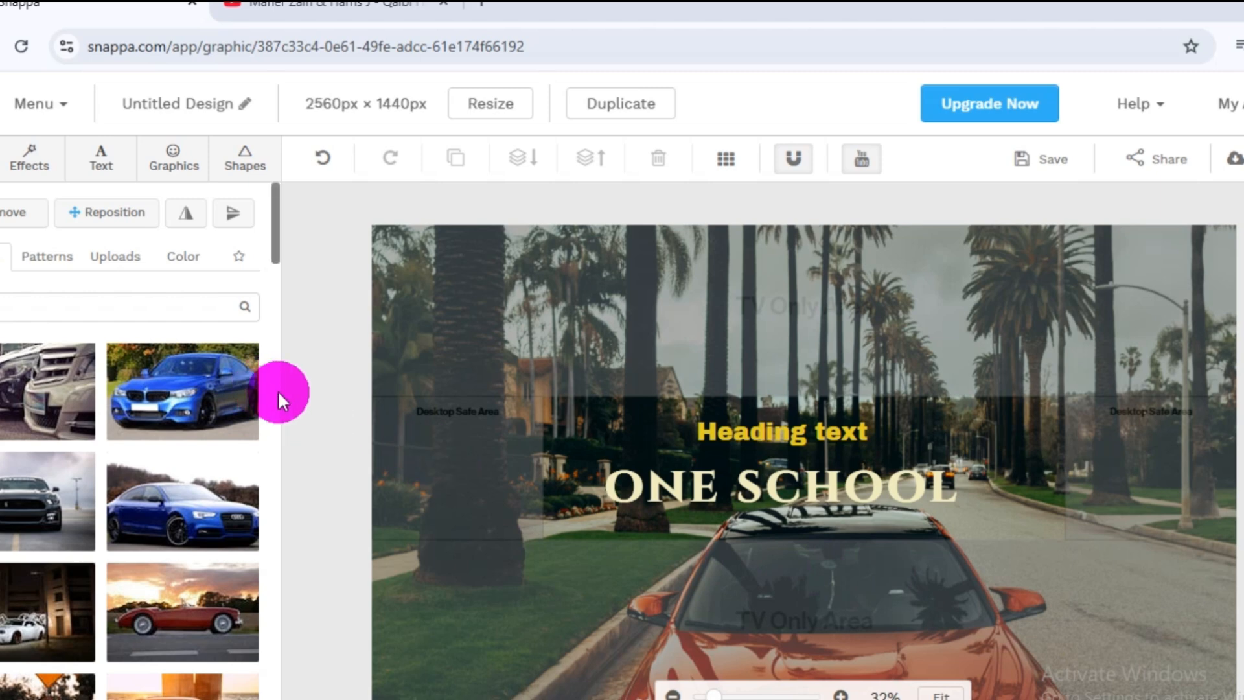
Open the file chooser for uploading a personal background image and dismiss it without selecting a file.
{"action": "left_click", "coordinate": [116, 259]}
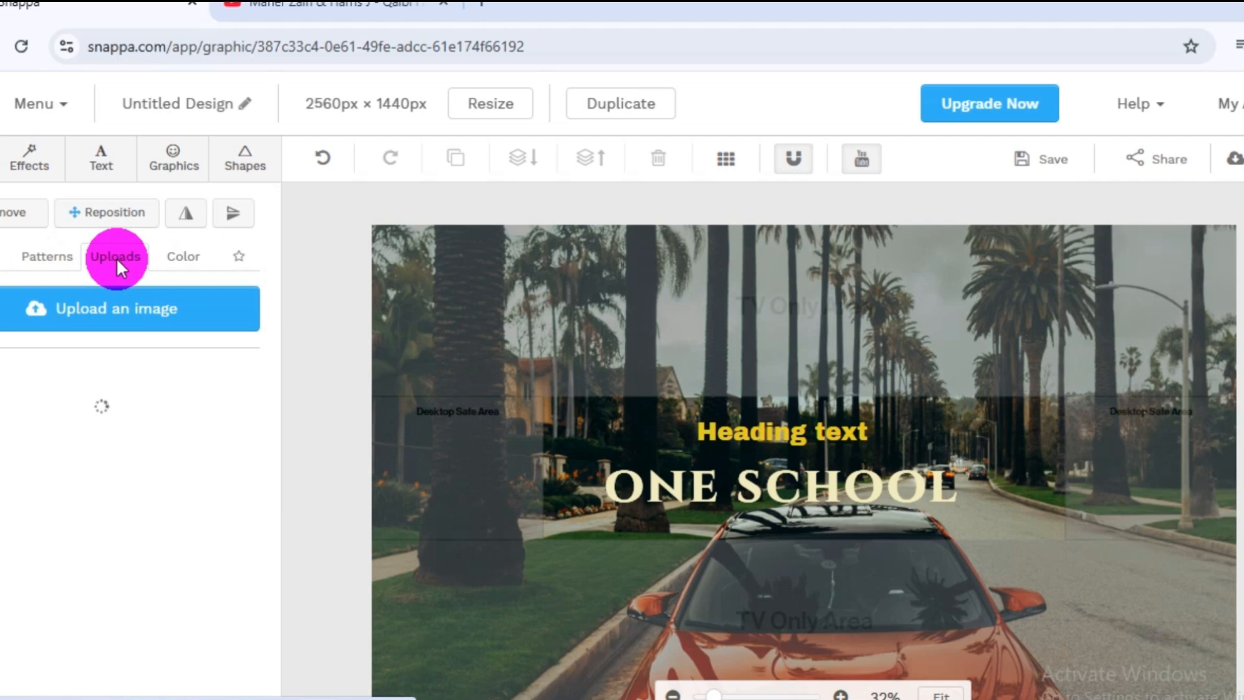
{"action": "left_click", "coordinate": [110, 317]}
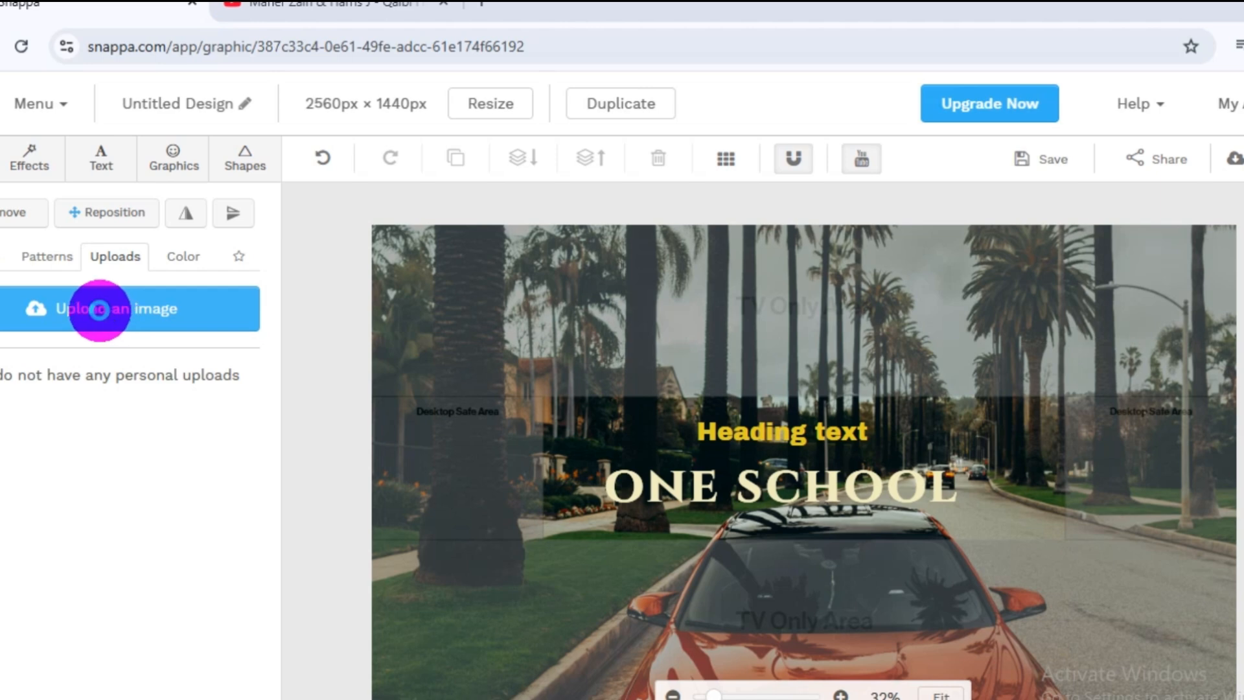
{"action": "left_click", "coordinate": [96, 311]}
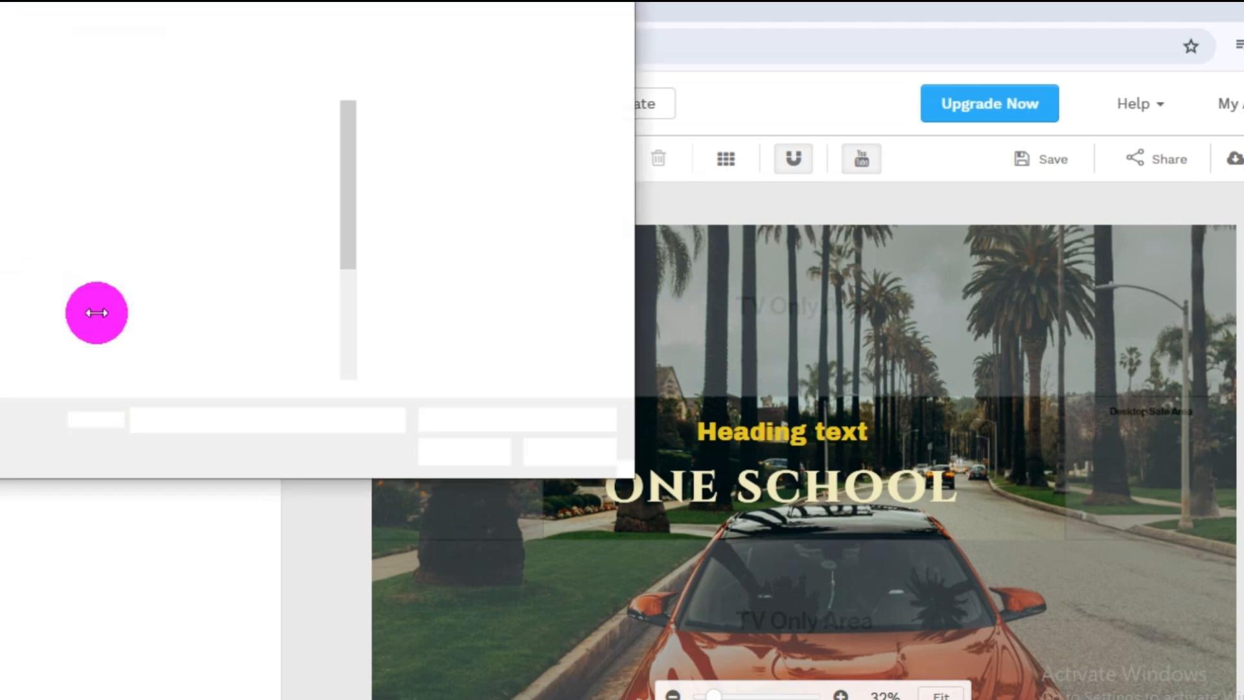
{"action": "scroll", "coordinate": [179, 279], "scroll_direction": "down", "scroll_amount": 3}
{"action": "scroll", "coordinate": [179, 279], "scroll_direction": "up", "scroll_amount": 3}
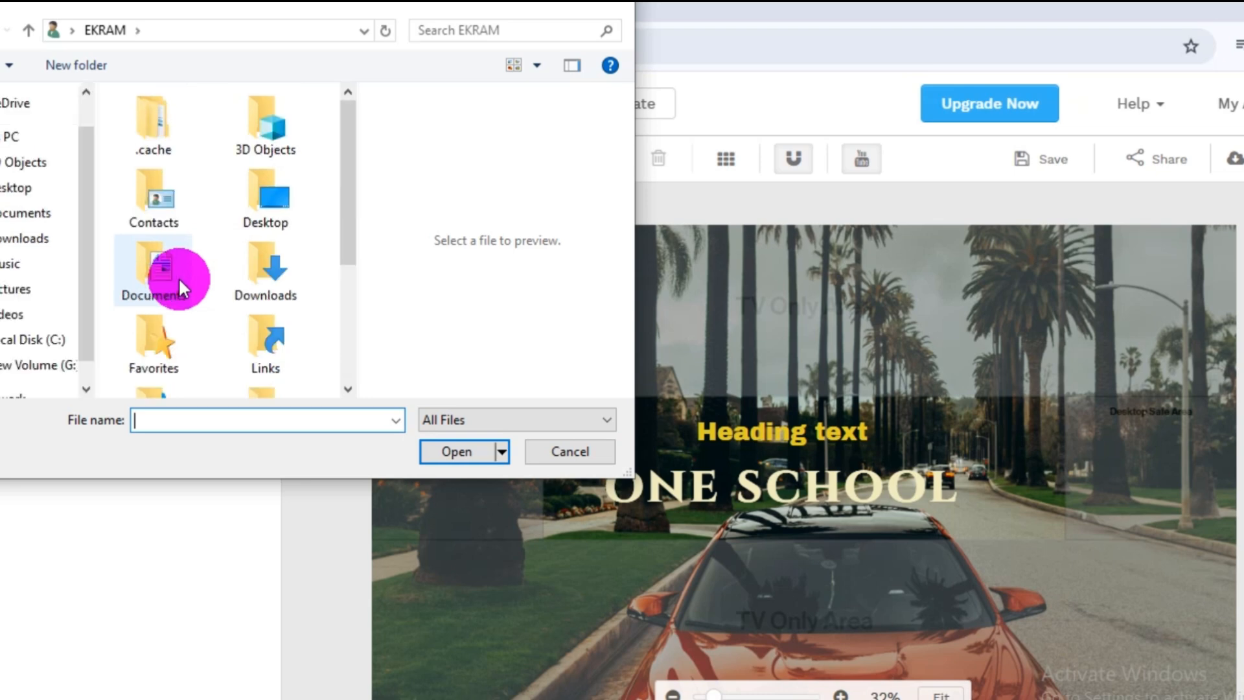
{"action": "left_click", "coordinate": [570, 452]}
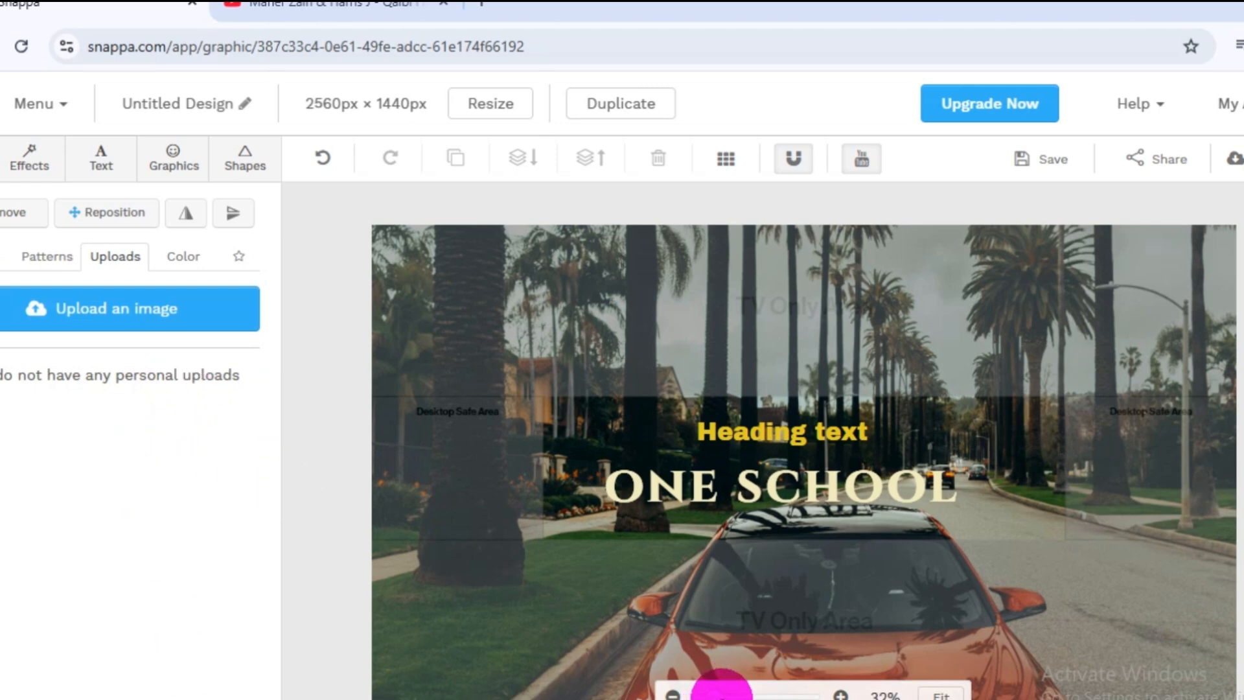
Add a filled octagon to the banner and move it up over the beginning of the heading and title.
{"action": "left_click_drag", "start_coordinate": [722, 698], "coordinate": [719, 694]}
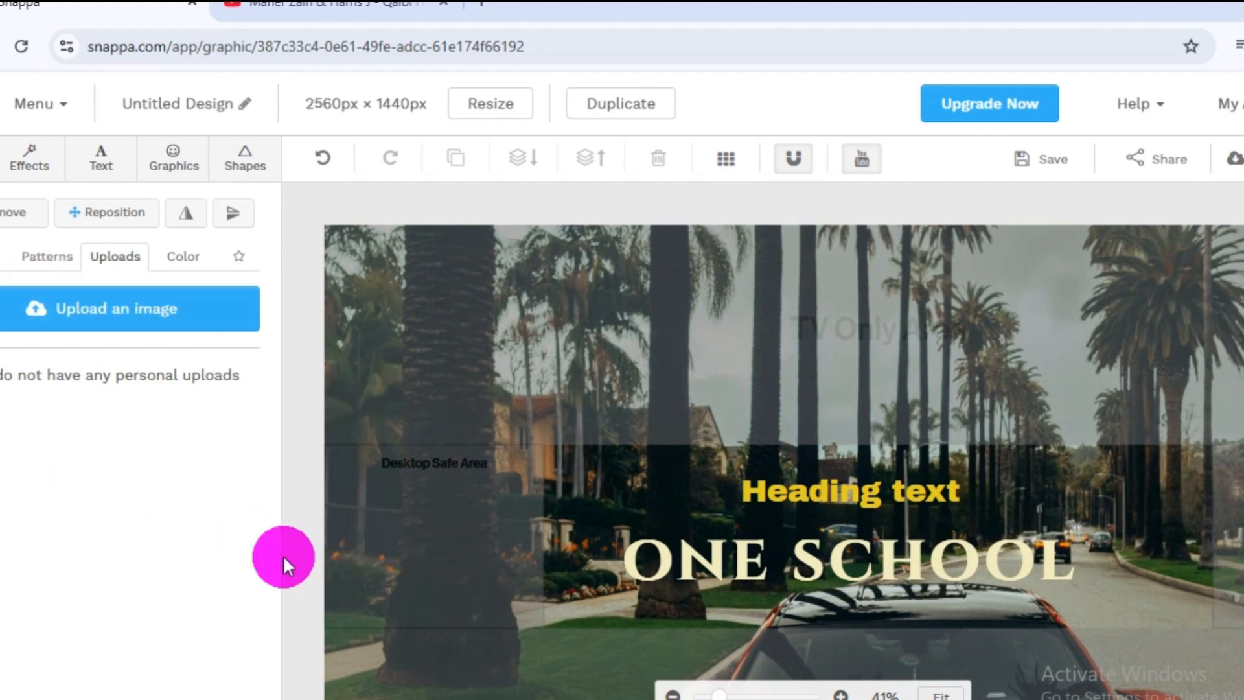
{"action": "left_click", "coordinate": [241, 163]}
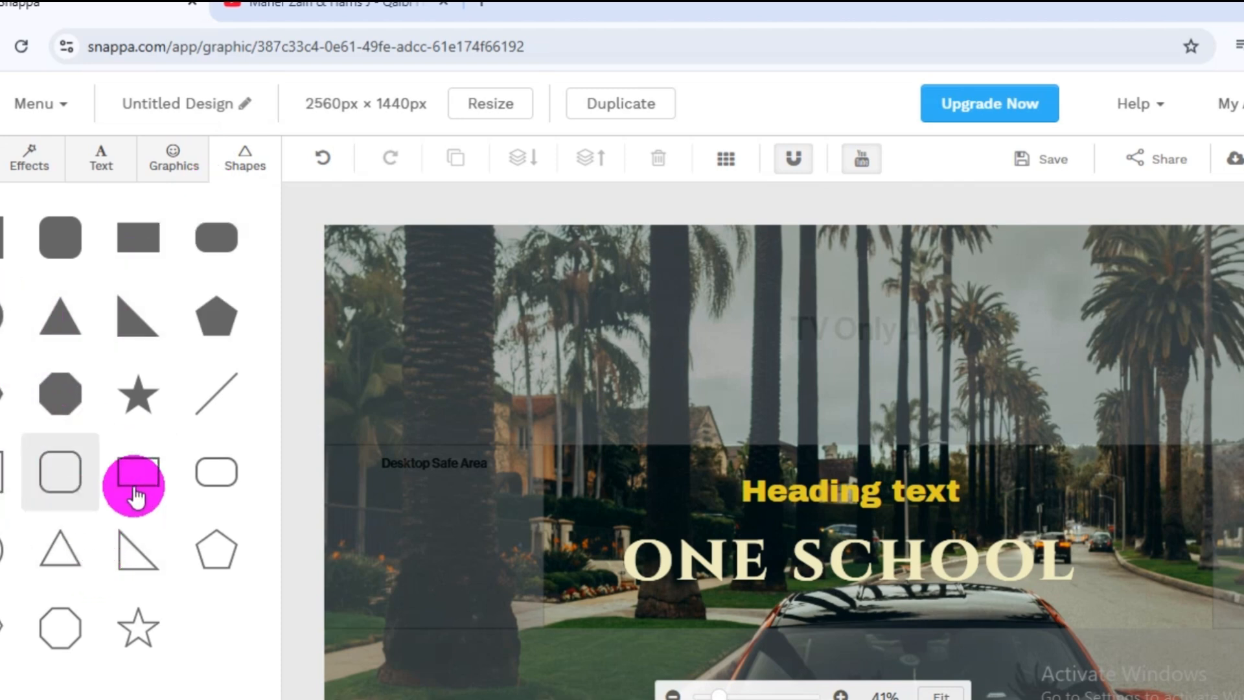
{"action": "left_click", "coordinate": [60, 405]}
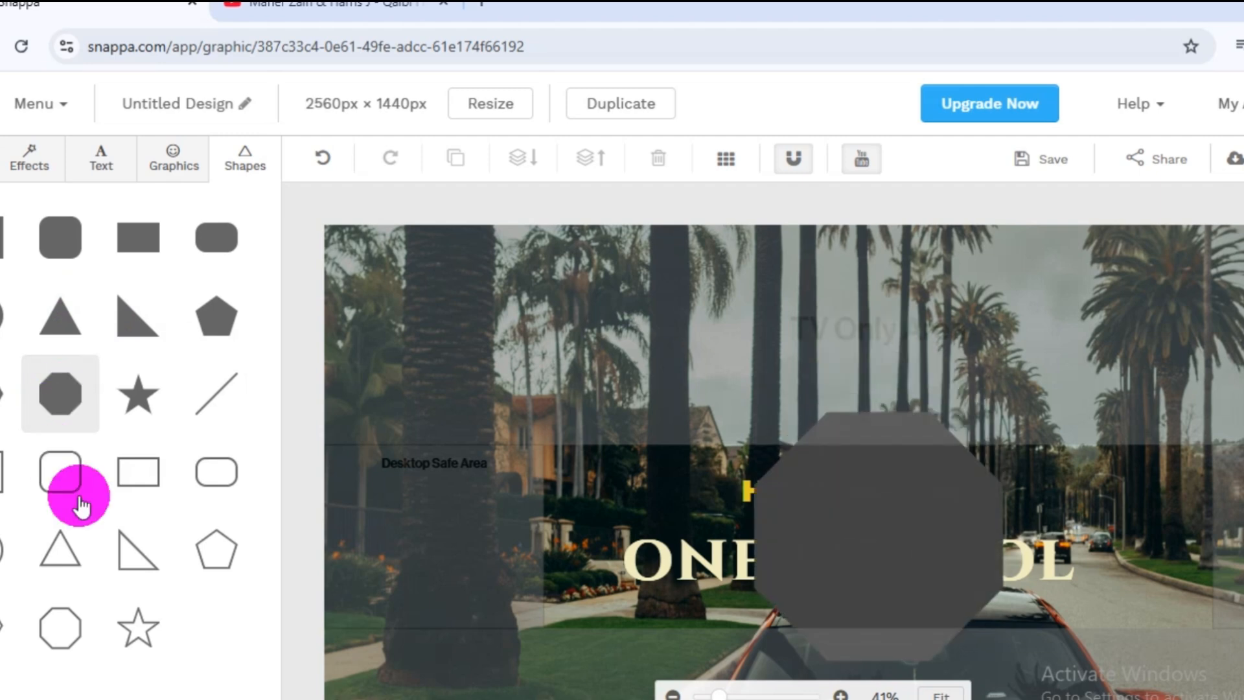
{"action": "left_click", "coordinate": [894, 536]}
{"action": "left_click_drag", "start_coordinate": [907, 574], "coordinate": [790, 500]}
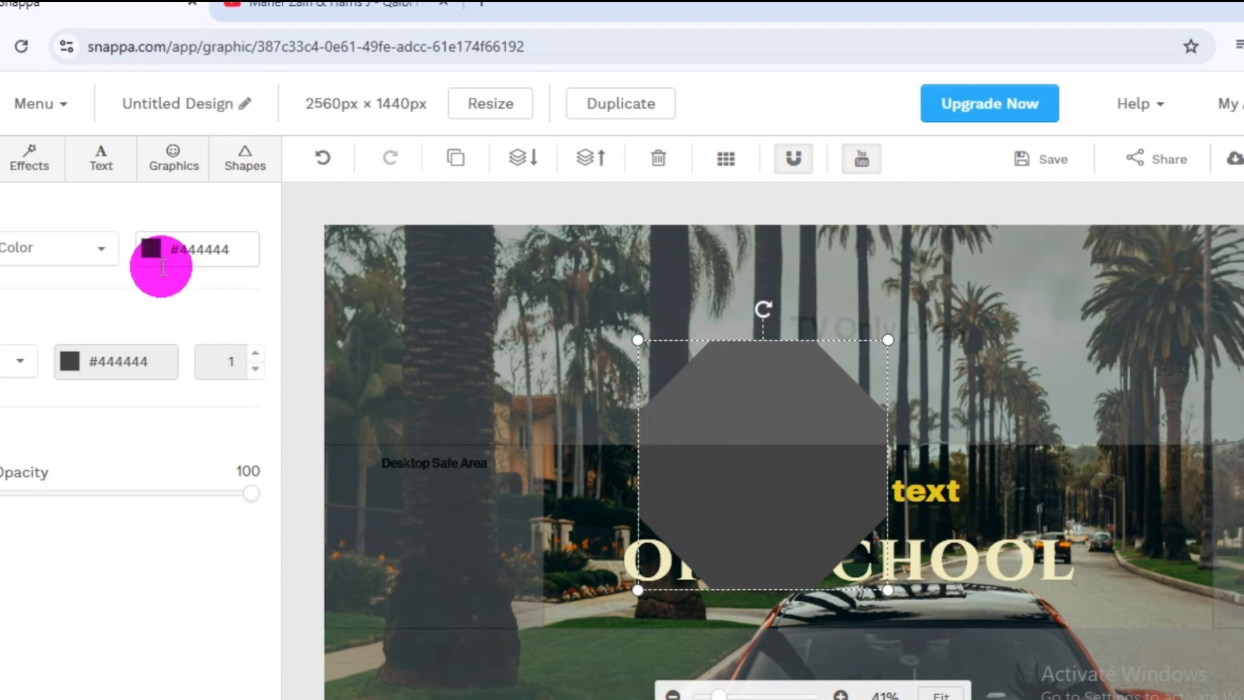
Try red fills on the octagon and set its fill color to the recent off-white #f0f5f0.
{"action": "left_click", "coordinate": [149, 253]}
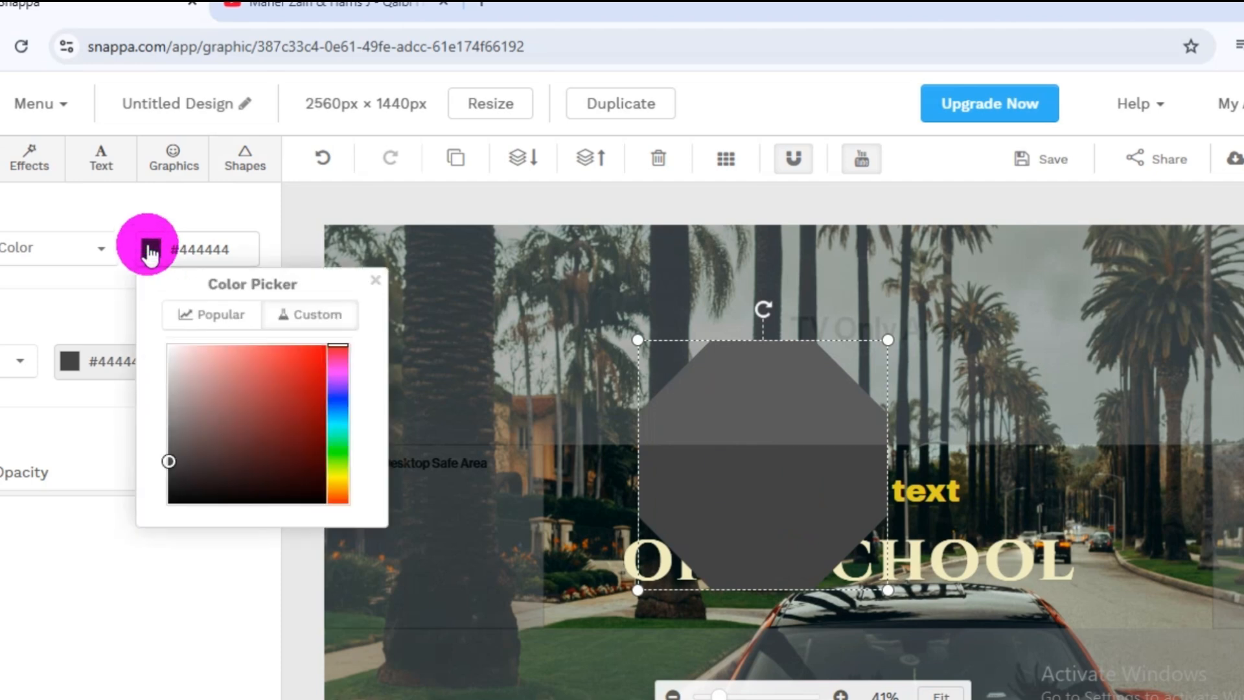
{"action": "left_click", "coordinate": [295, 376]}
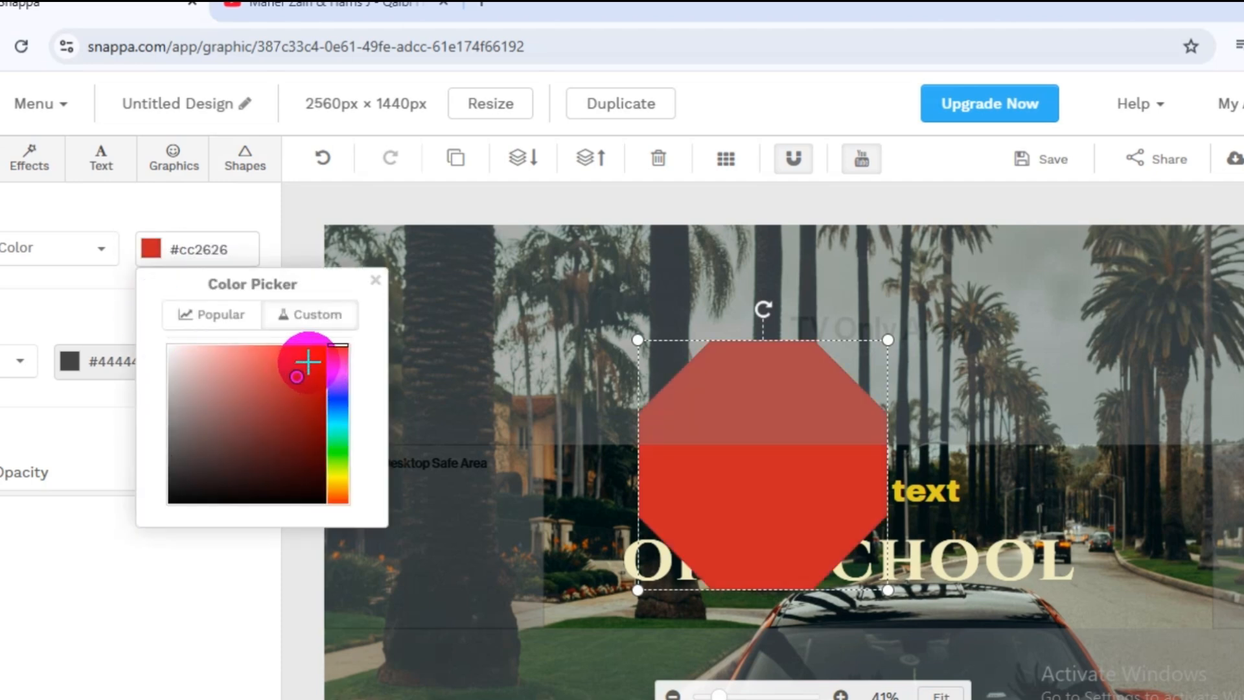
{"action": "left_click", "coordinate": [305, 357]}
{"action": "left_click", "coordinate": [302, 402]}
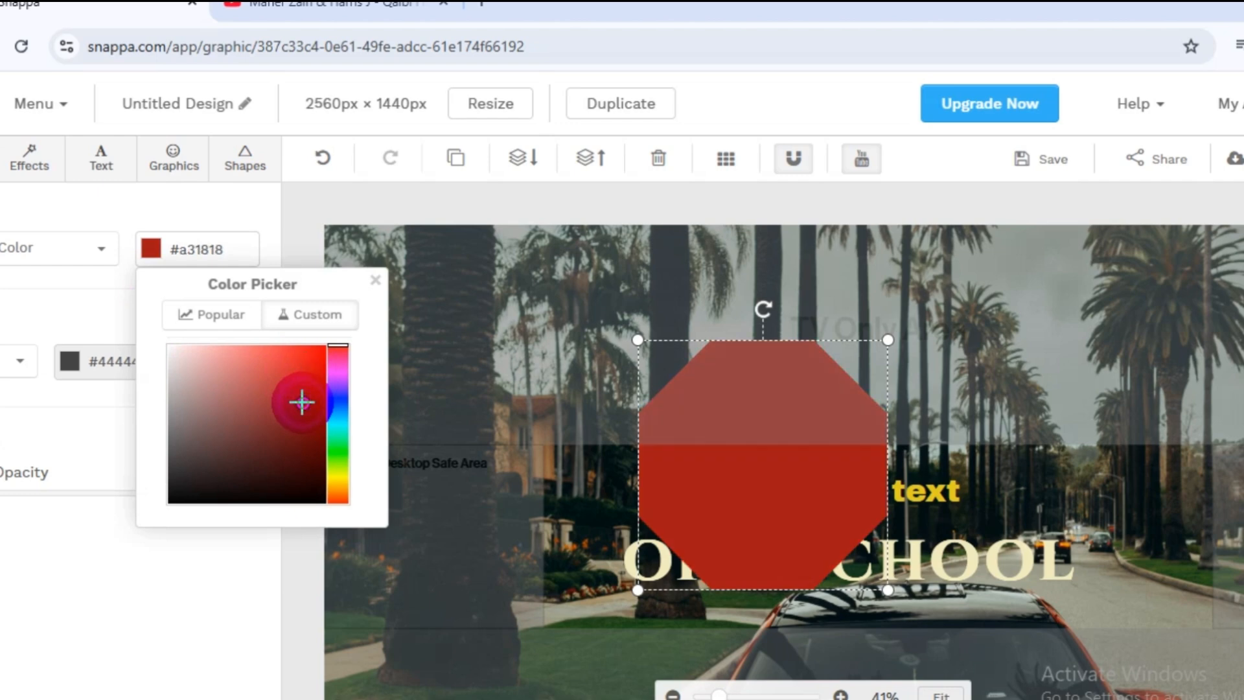
{"action": "left_click", "coordinate": [217, 314]}
{"action": "left_click", "coordinate": [265, 512]}
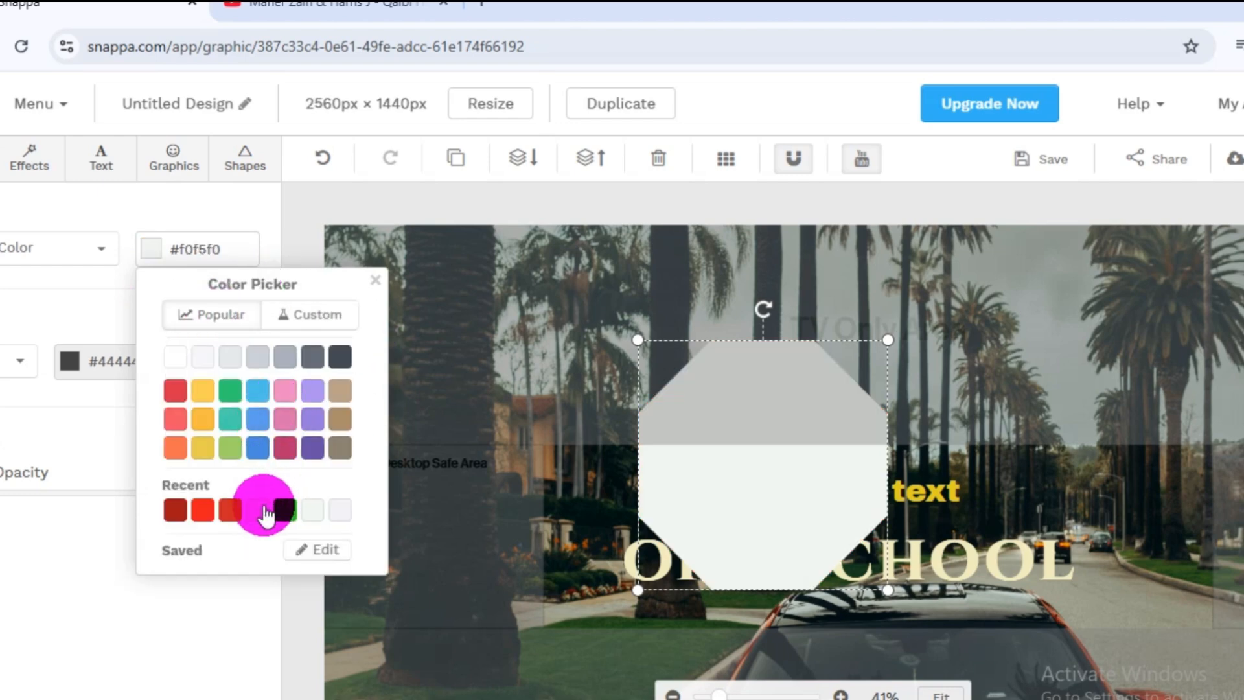
{"action": "left_click", "coordinate": [111, 424]}
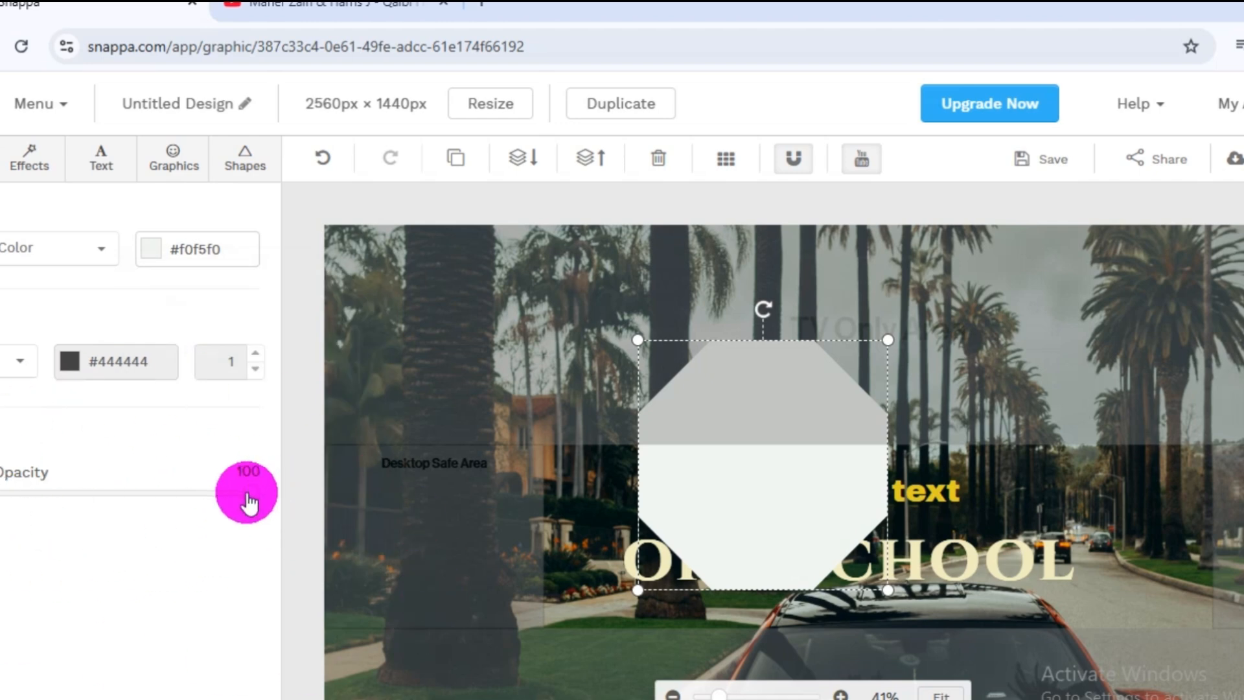
Lower the octagon's opacity to 61 and move it to the middle of the heading and title.
{"action": "left_click_drag", "start_coordinate": [256, 496], "coordinate": [169, 502]}
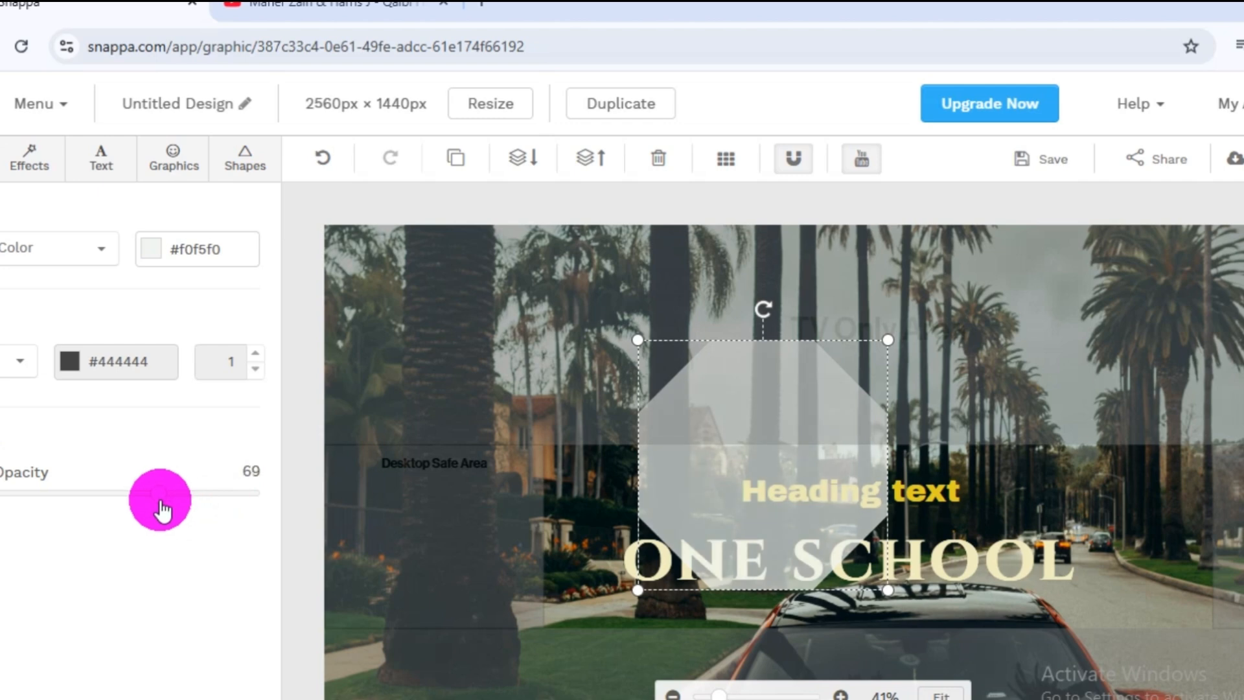
{"action": "left_click_drag", "start_coordinate": [758, 467], "coordinate": [847, 517]}
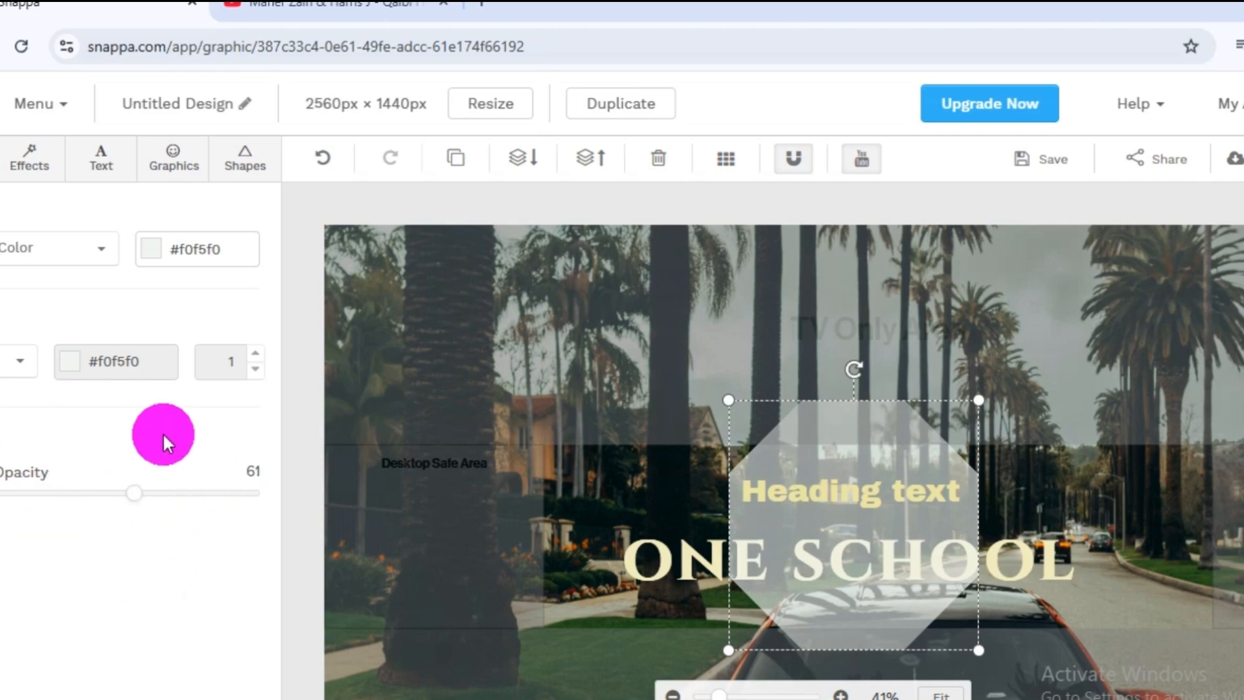
Examine the preset social media, blog and cover dimensions offered for resizing the graphic, keeping its current size.
{"action": "left_click", "coordinate": [492, 104]}
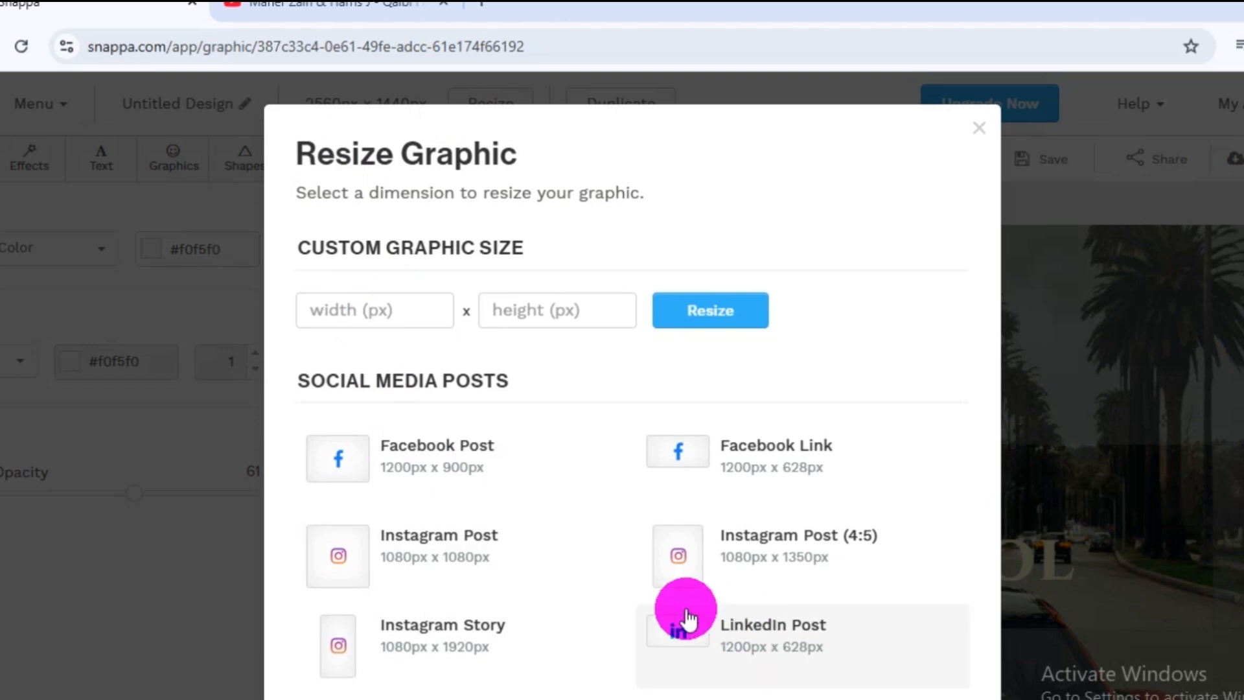
{"action": "scroll", "coordinate": [778, 570], "scroll_direction": "down", "scroll_amount": 3}
{"action": "scroll", "coordinate": [570, 467], "scroll_direction": "up", "scroll_amount": 3}
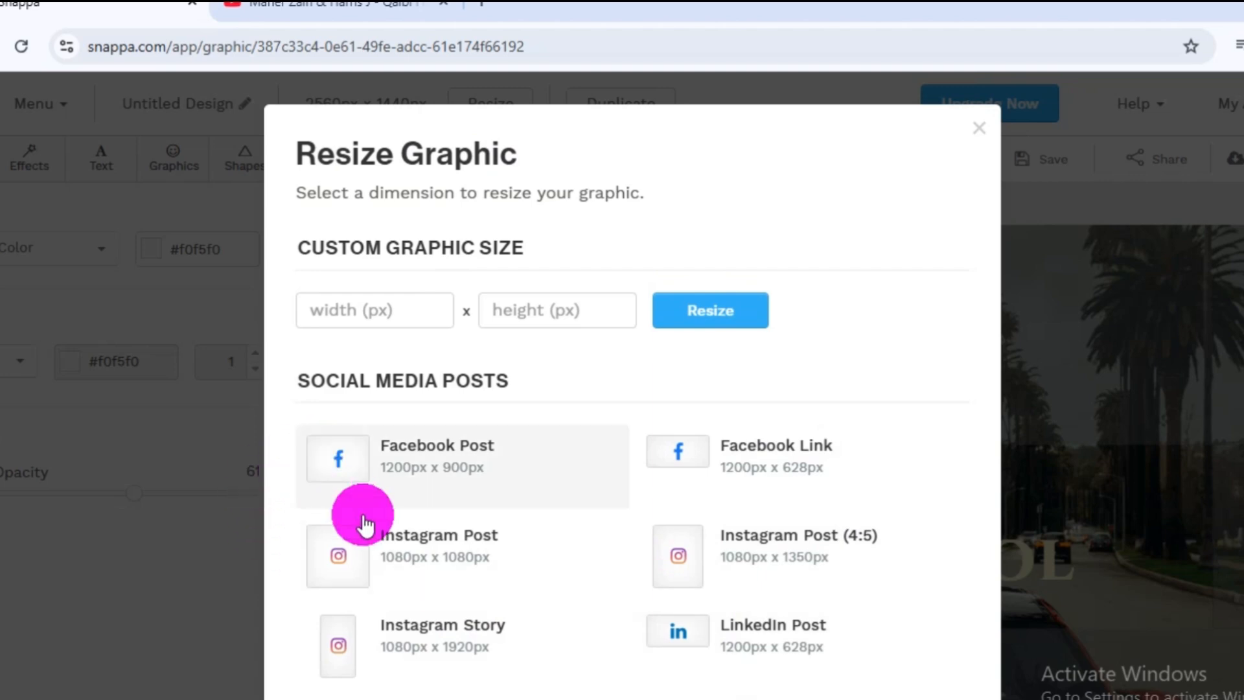
{"action": "scroll", "coordinate": [752, 502], "scroll_direction": "down", "scroll_amount": 6}
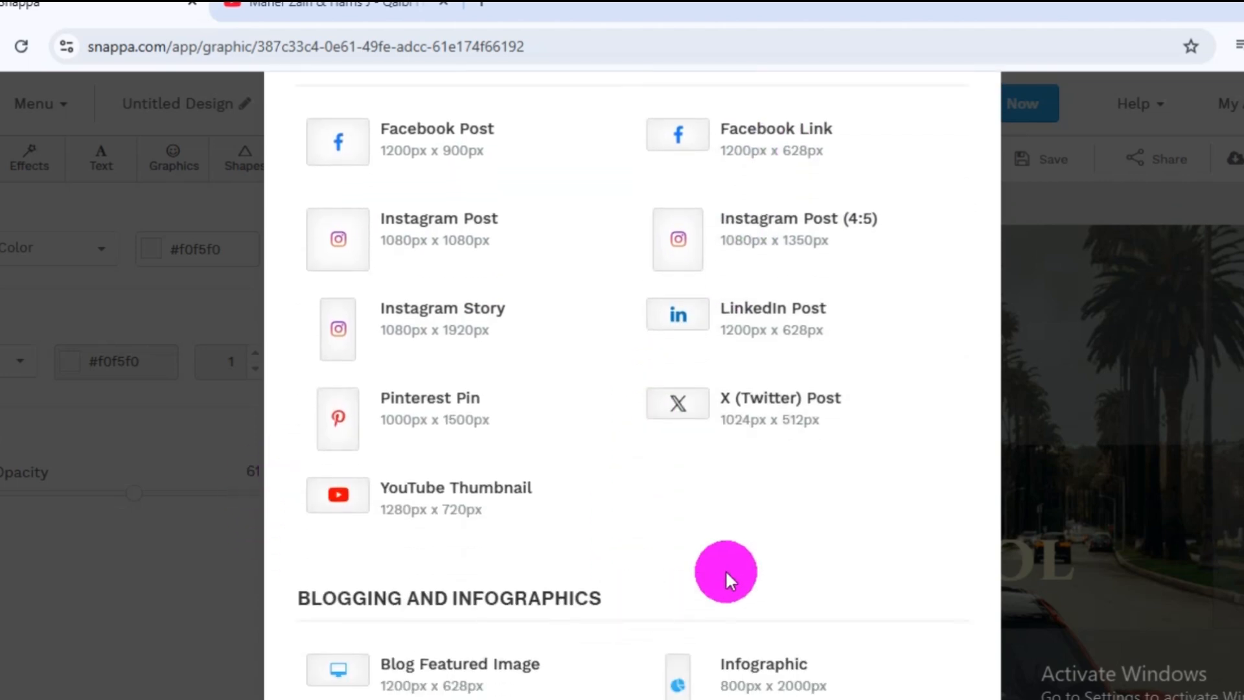
{"action": "scroll", "coordinate": [440, 453], "scroll_direction": "down", "scroll_amount": 10}
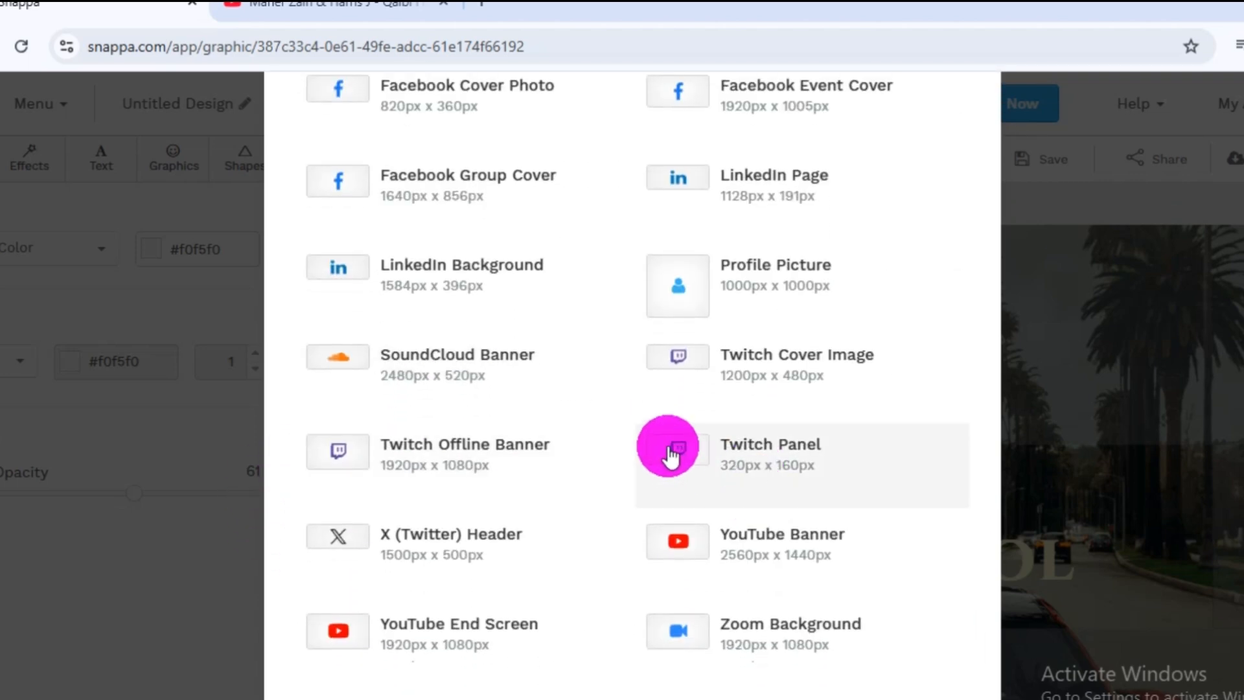
{"action": "scroll", "coordinate": [641, 440], "scroll_direction": "up", "scroll_amount": 8}
{"action": "scroll", "coordinate": [627, 434], "scroll_direction": "up", "scroll_amount": 10}
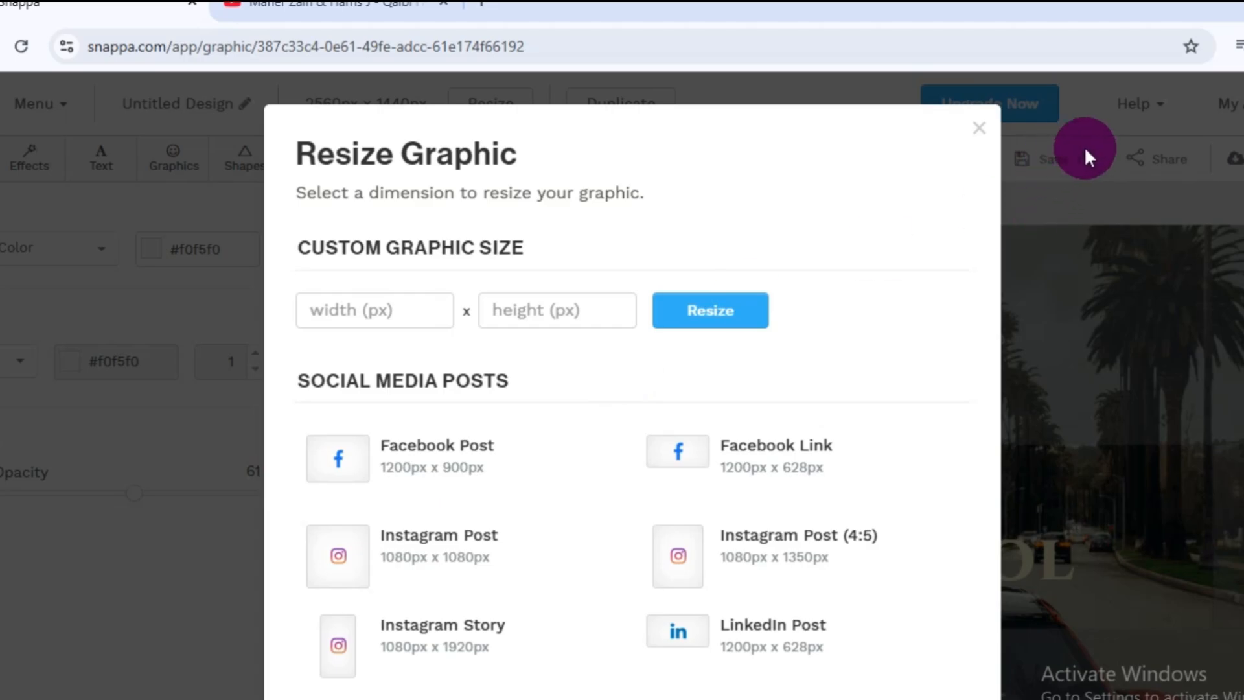
{"action": "left_click", "coordinate": [1082, 153]}
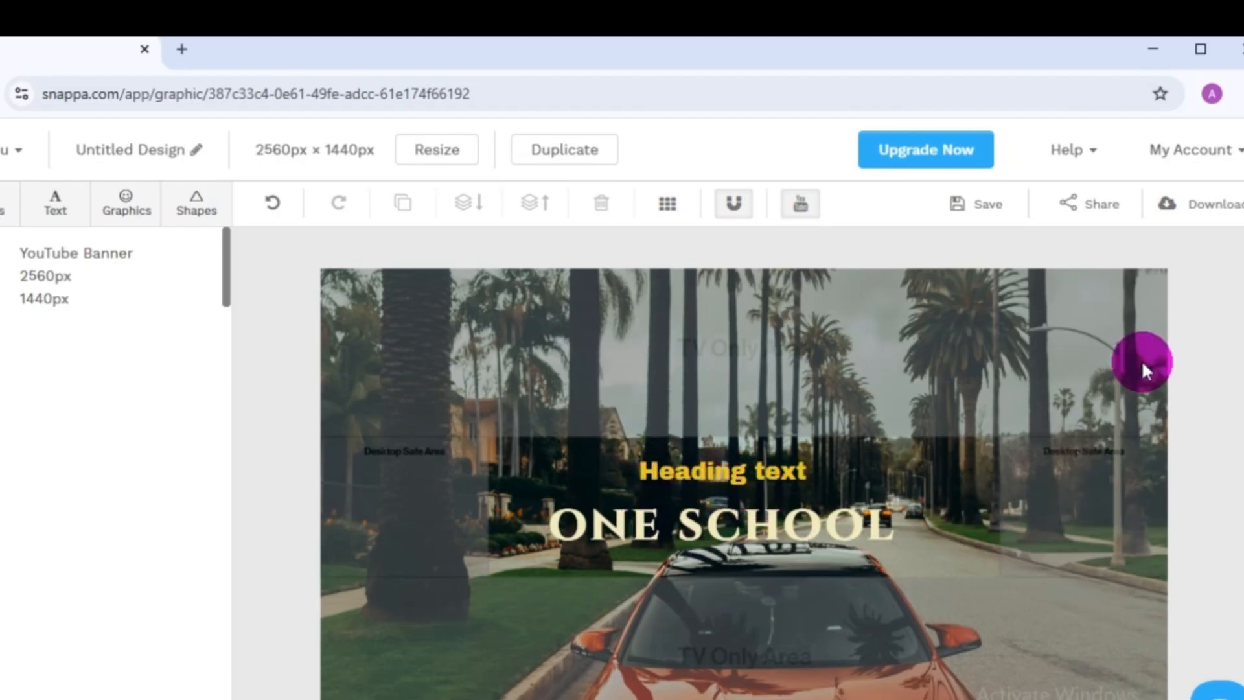
Download the banner as a web-optimized JPG and save the design.
{"action": "left_click", "coordinate": [1216, 206]}
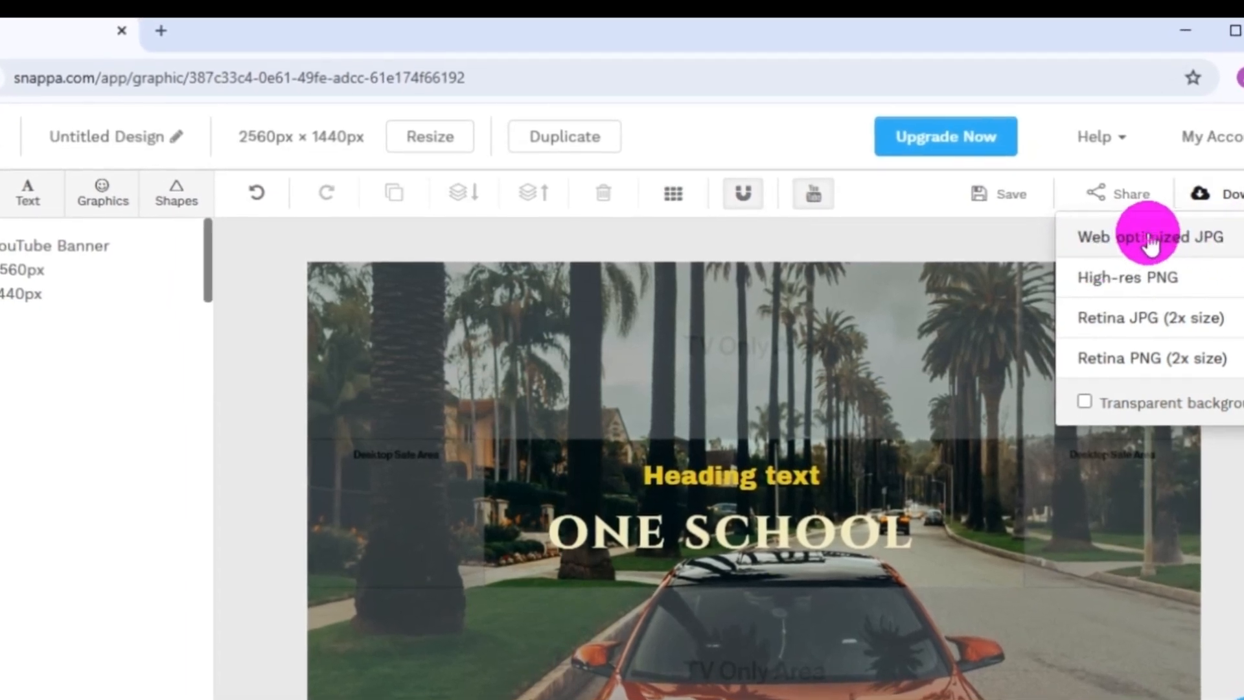
{"action": "left_click", "coordinate": [1150, 239]}
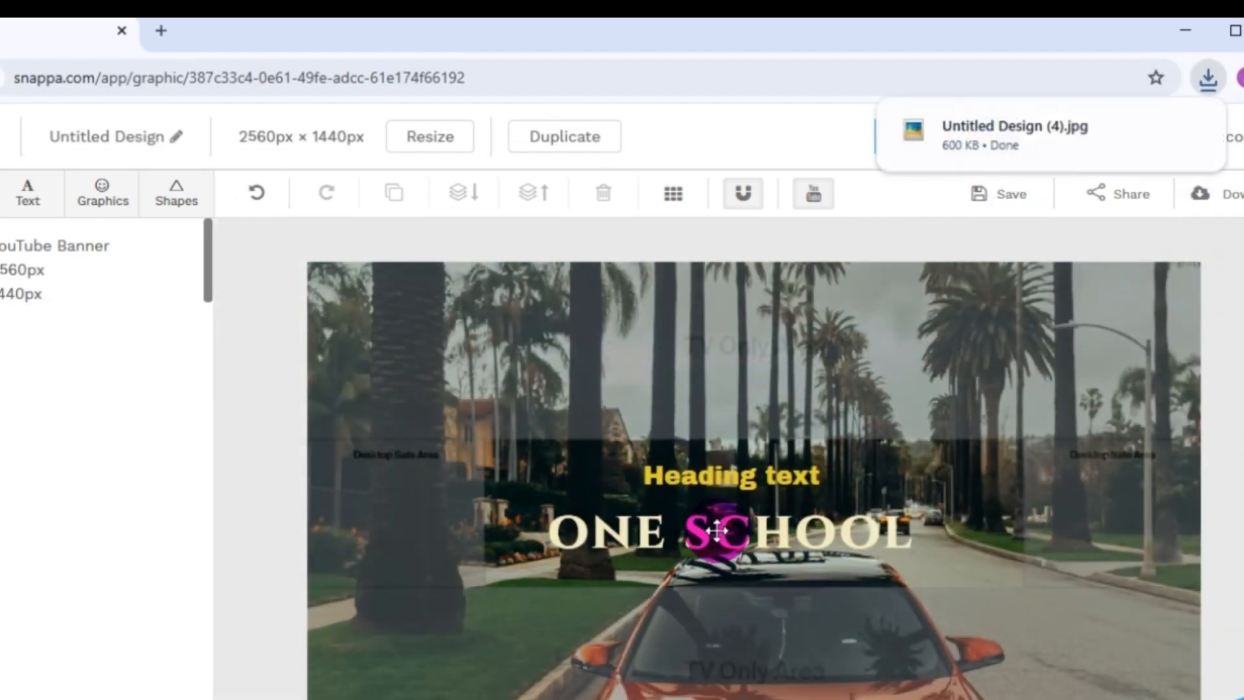
{"action": "left_click", "coordinate": [717, 535]}
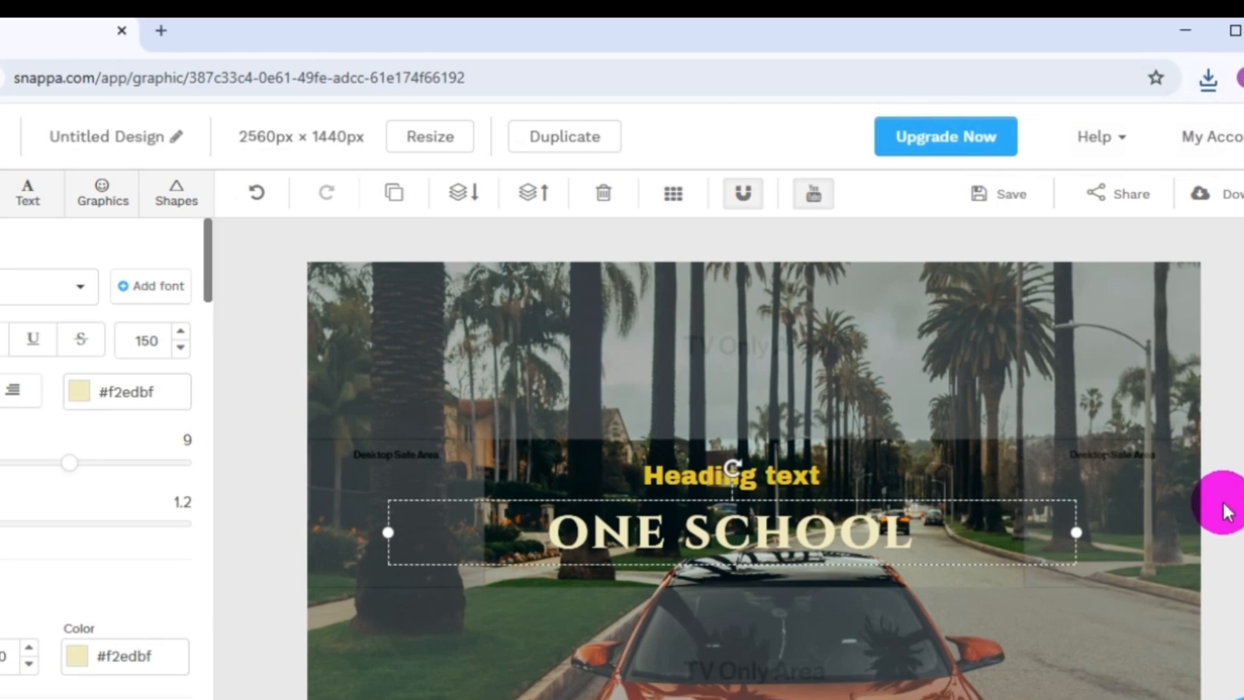
{"action": "left_click", "coordinate": [503, 350]}
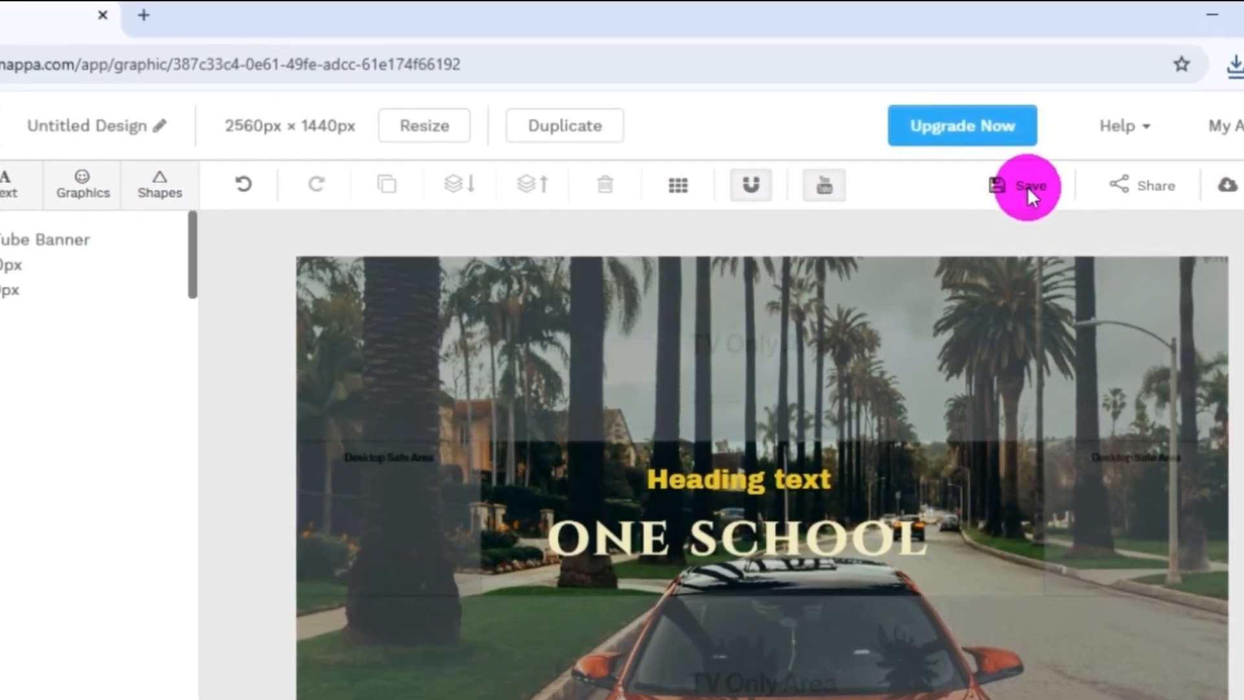
{"action": "left_click", "coordinate": [1029, 190]}
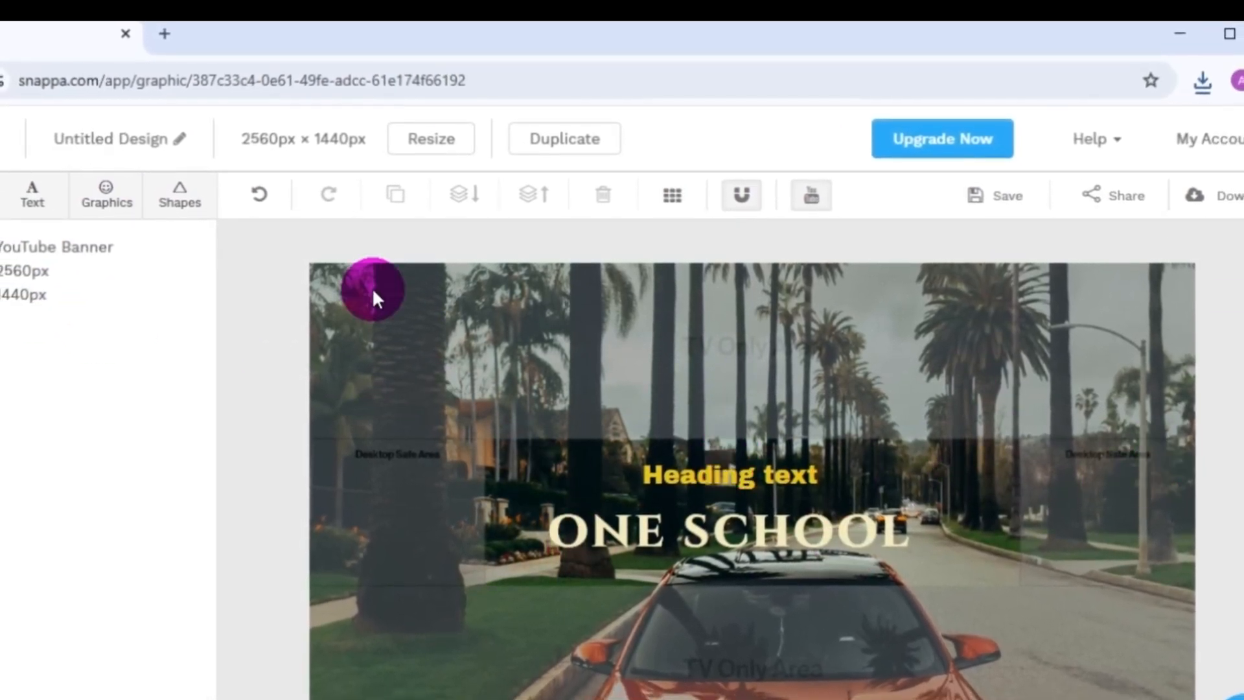
Leave the editor for the YouTube Banner templates, look through them and open the saved graphics.
{"action": "key", "text": "alt+Left"}
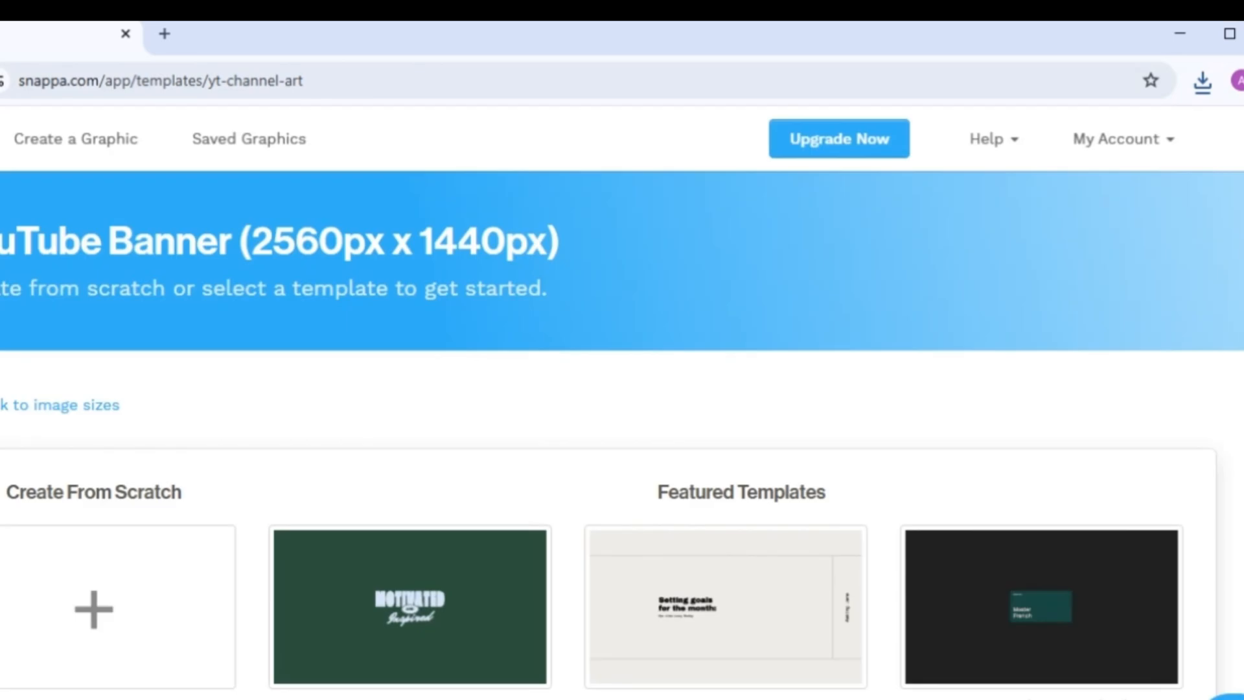
{"action": "scroll", "coordinate": [258, 353], "scroll_direction": "down", "scroll_amount": 10}
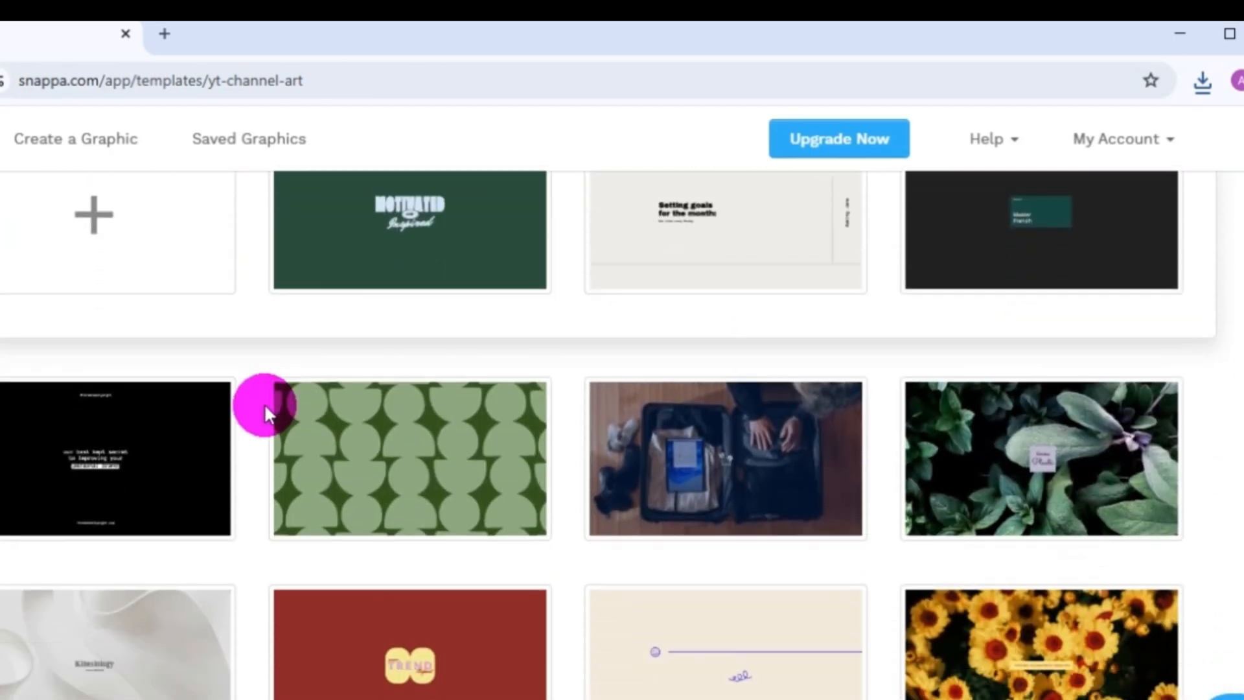
{"action": "scroll", "coordinate": [271, 447], "scroll_direction": "up", "scroll_amount": 8}
{"action": "scroll", "coordinate": [269, 427], "scroll_direction": "down", "scroll_amount": 3}
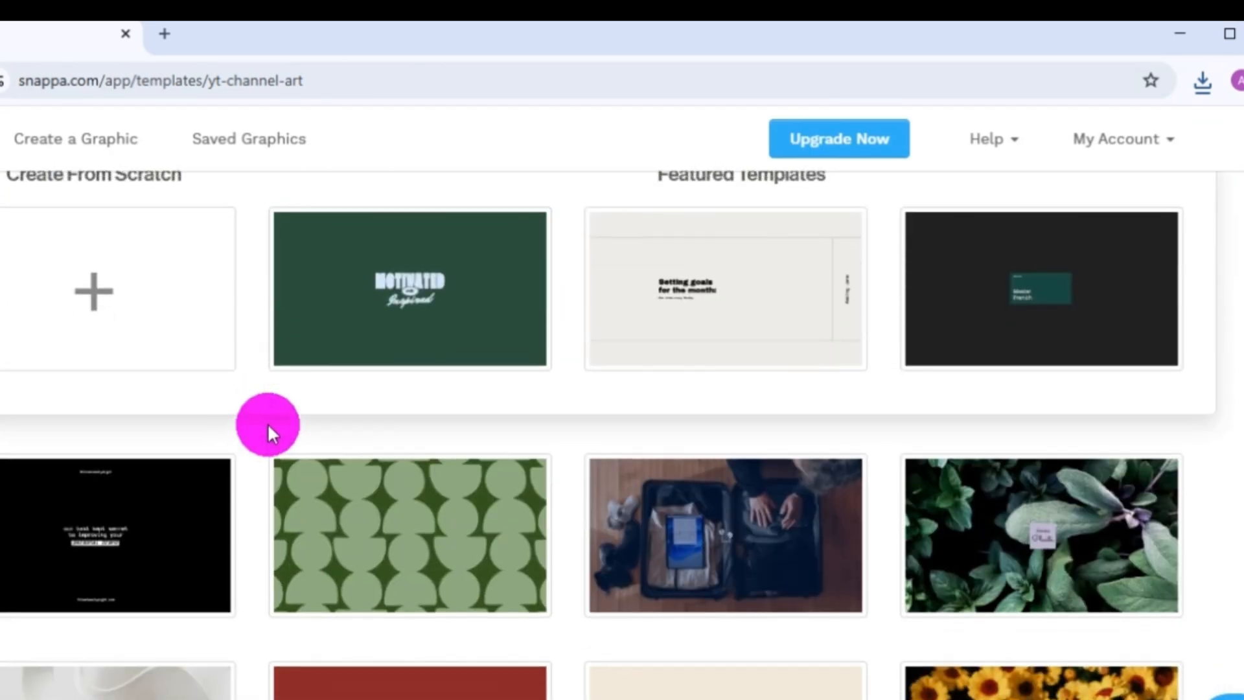
{"action": "scroll", "coordinate": [268, 427], "scroll_direction": "up", "scroll_amount": 5}
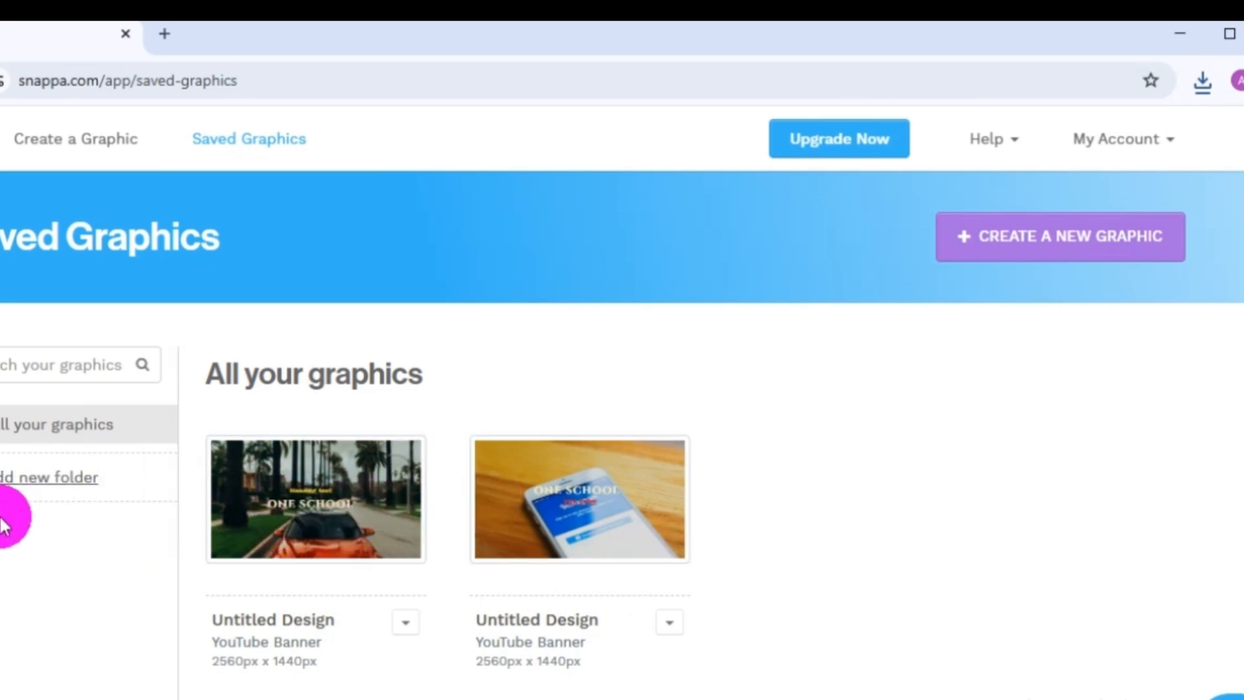
Add a new folder named "oneschool" to the saved graphics.
{"action": "left_click", "coordinate": [36, 492]}
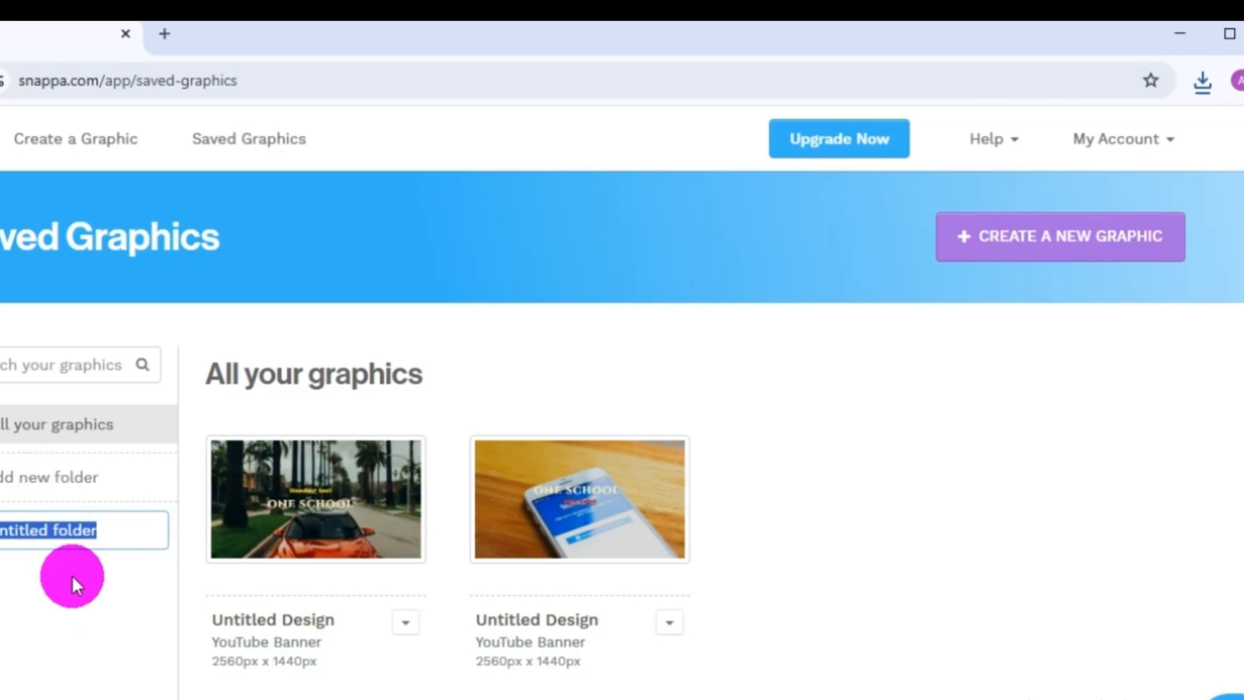
{"action": "key", "text": "BackSpace"}
{"action": "type", "text": "ne"}
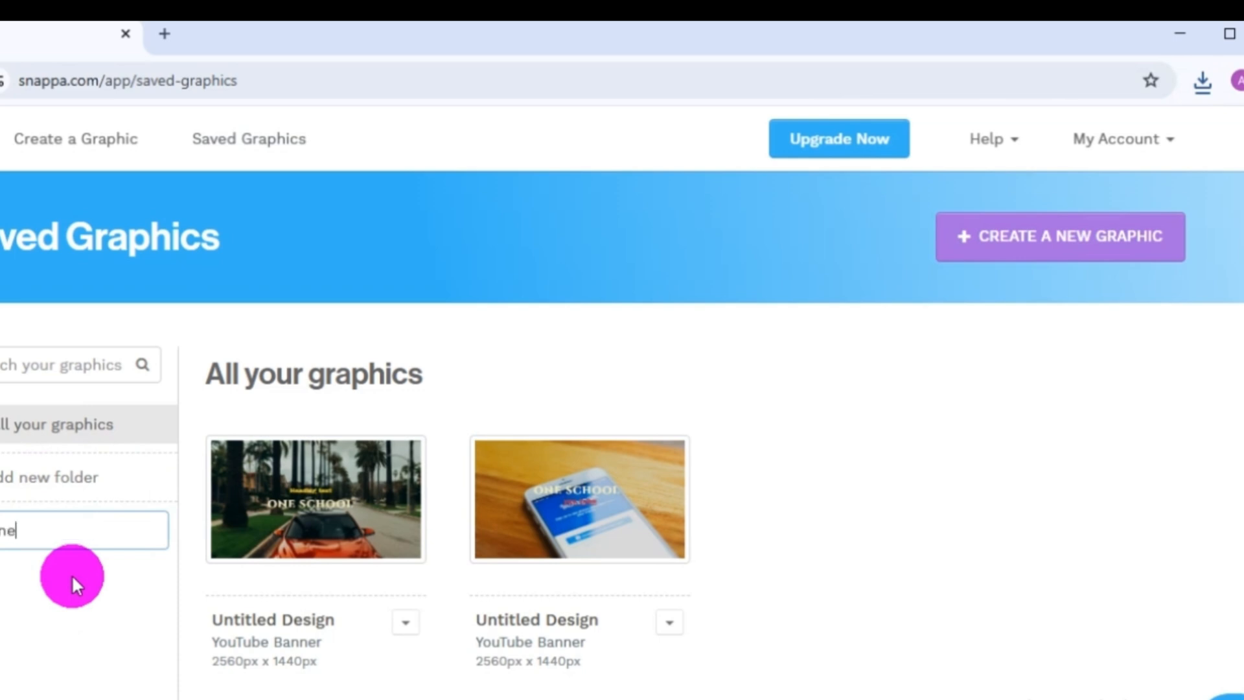
{"action": "type", "text": "school"}
{"action": "left_click", "coordinate": [59, 554]}
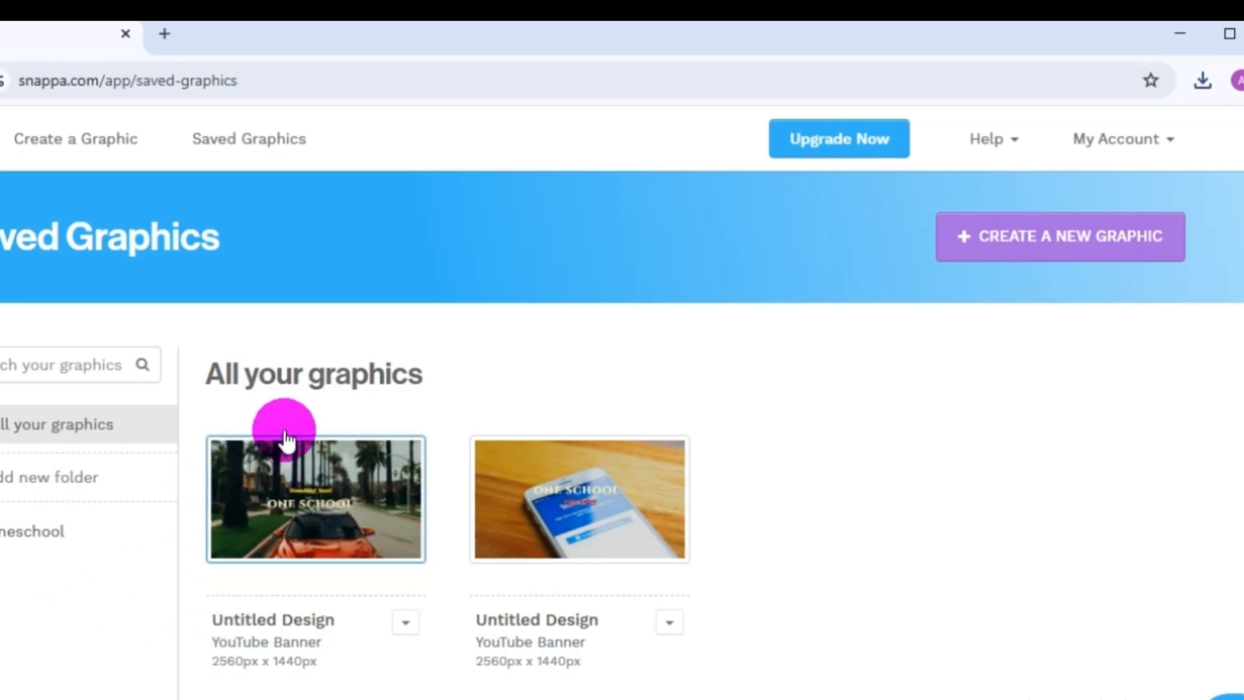
Reopen the saved banner with the car photo and select the entire "ONE SCHOOL" title text for editing.
{"action": "left_click", "coordinate": [313, 499]}
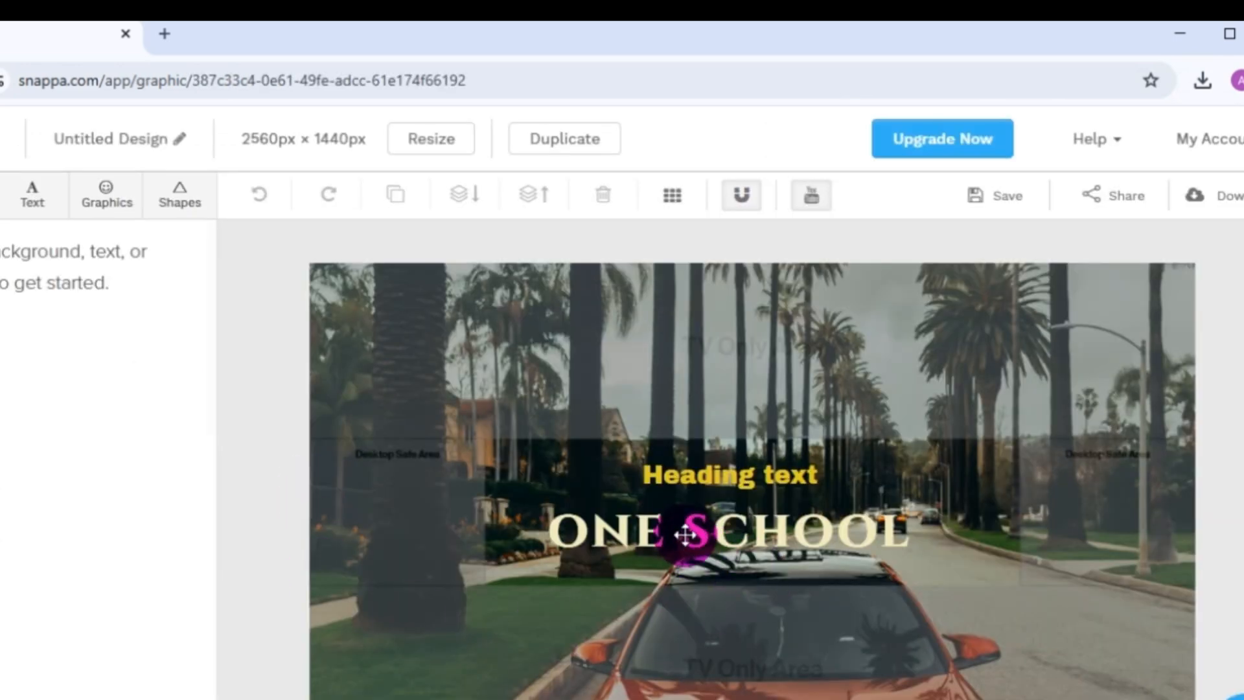
{"action": "left_click", "coordinate": [685, 532]}
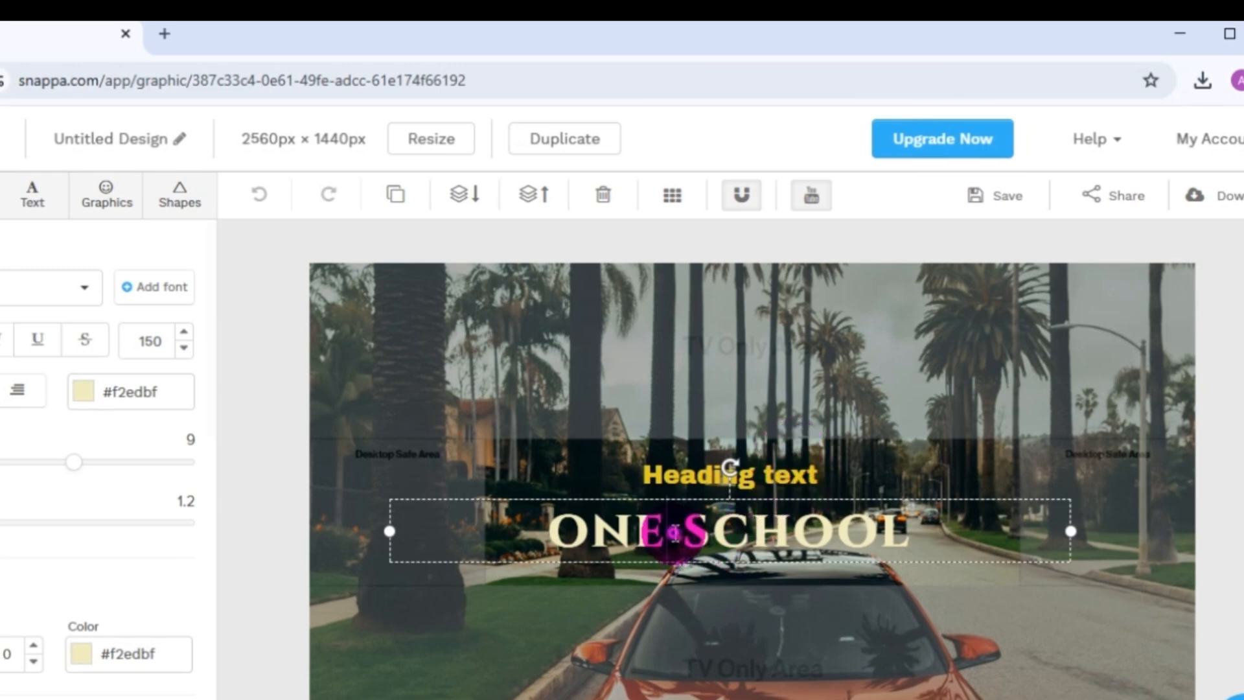
{"action": "double_click", "coordinate": [674, 532]}
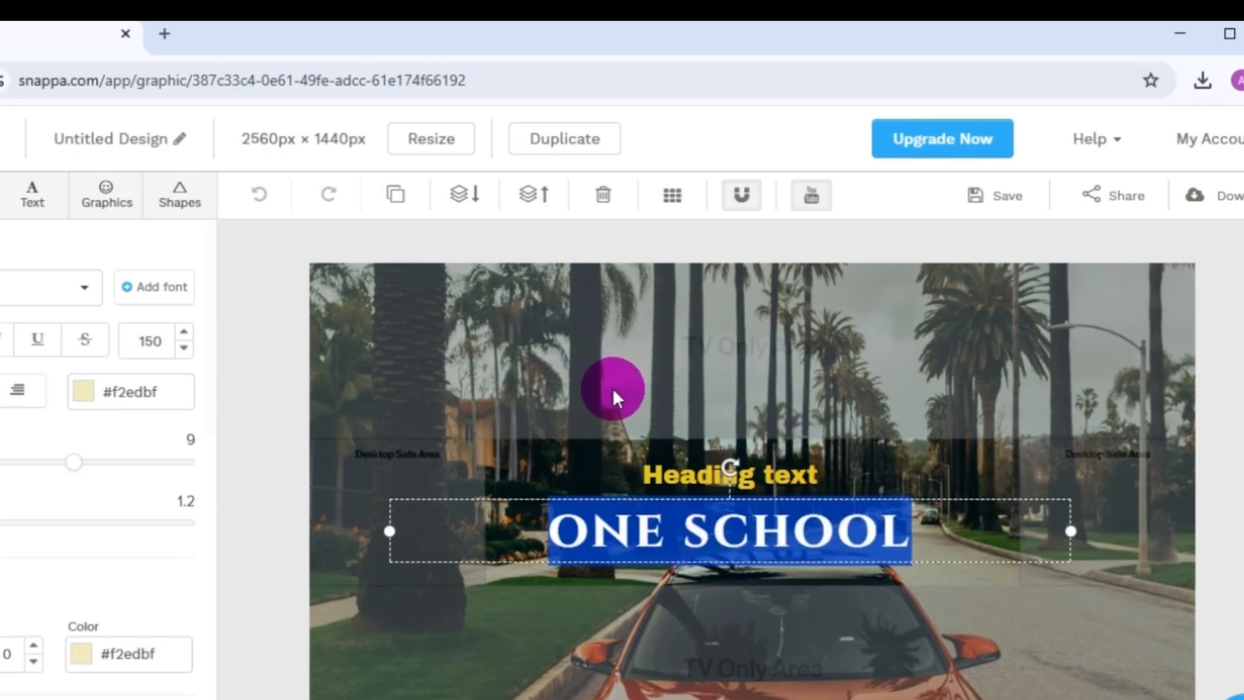
{"action": "double_click", "coordinate": [693, 530]}
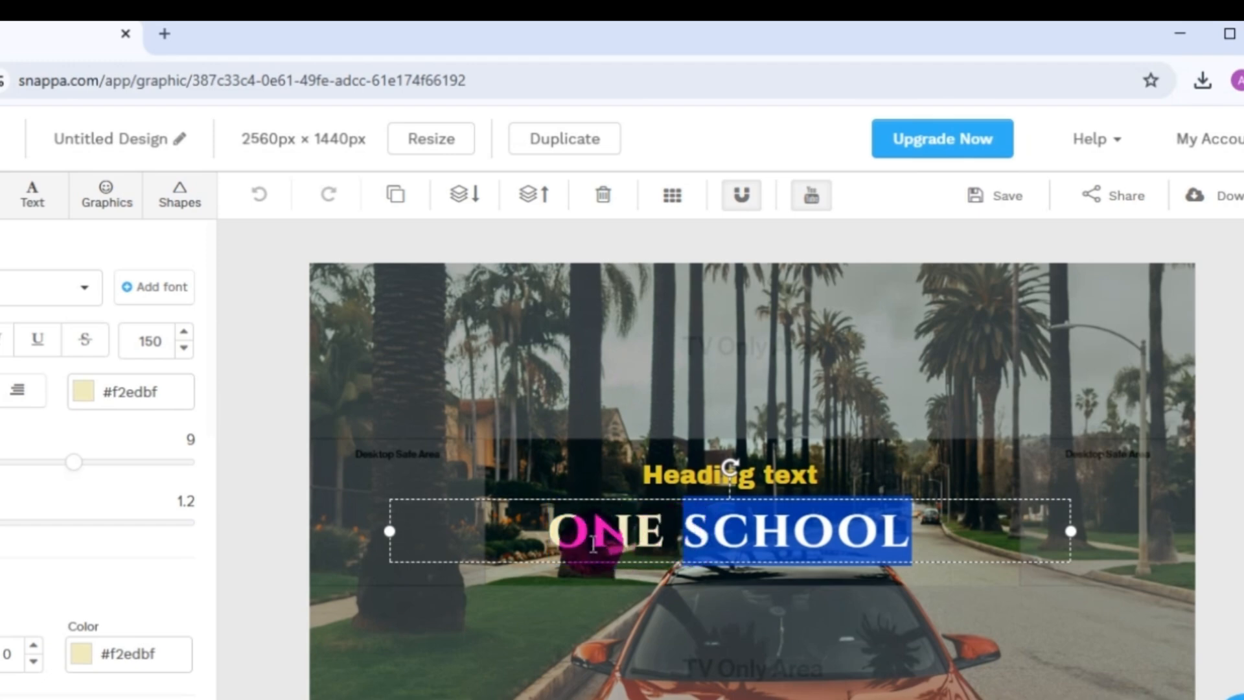
{"action": "left_click", "coordinate": [593, 543]}
{"action": "triple_click", "coordinate": [592, 543]}
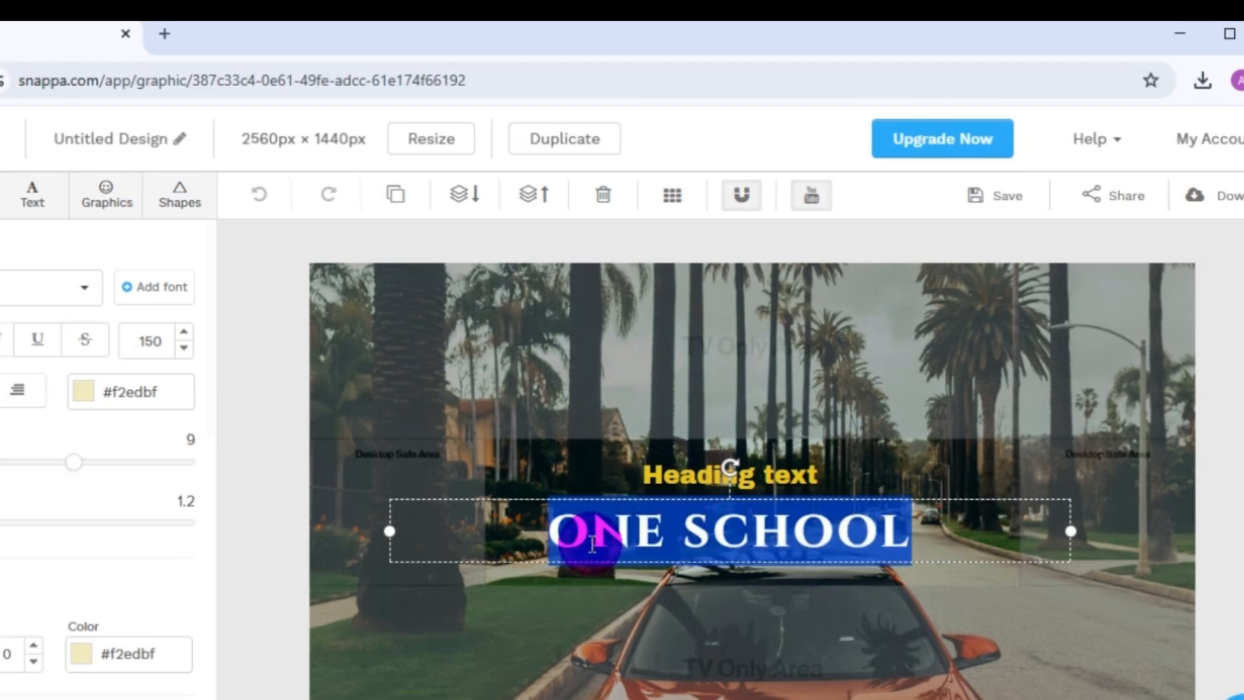